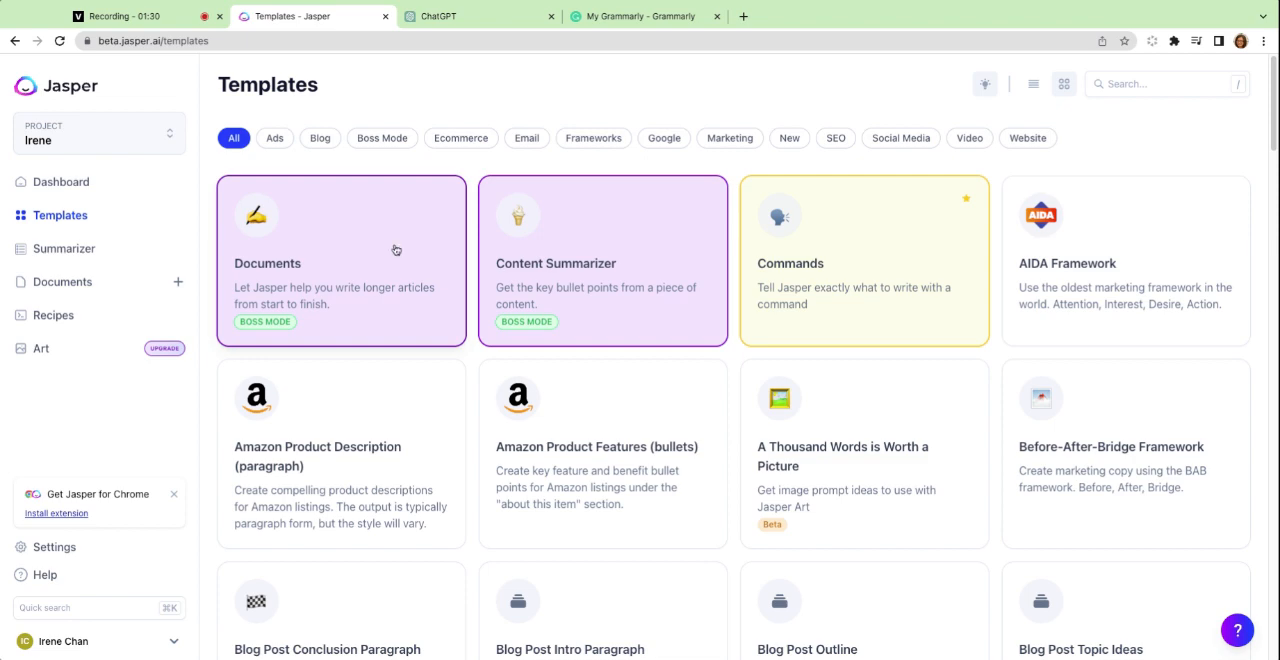
# Compare Jasper's template gallery with ChatGPT's start page by viewing them alternately.
pyautogui.click(440, 24)
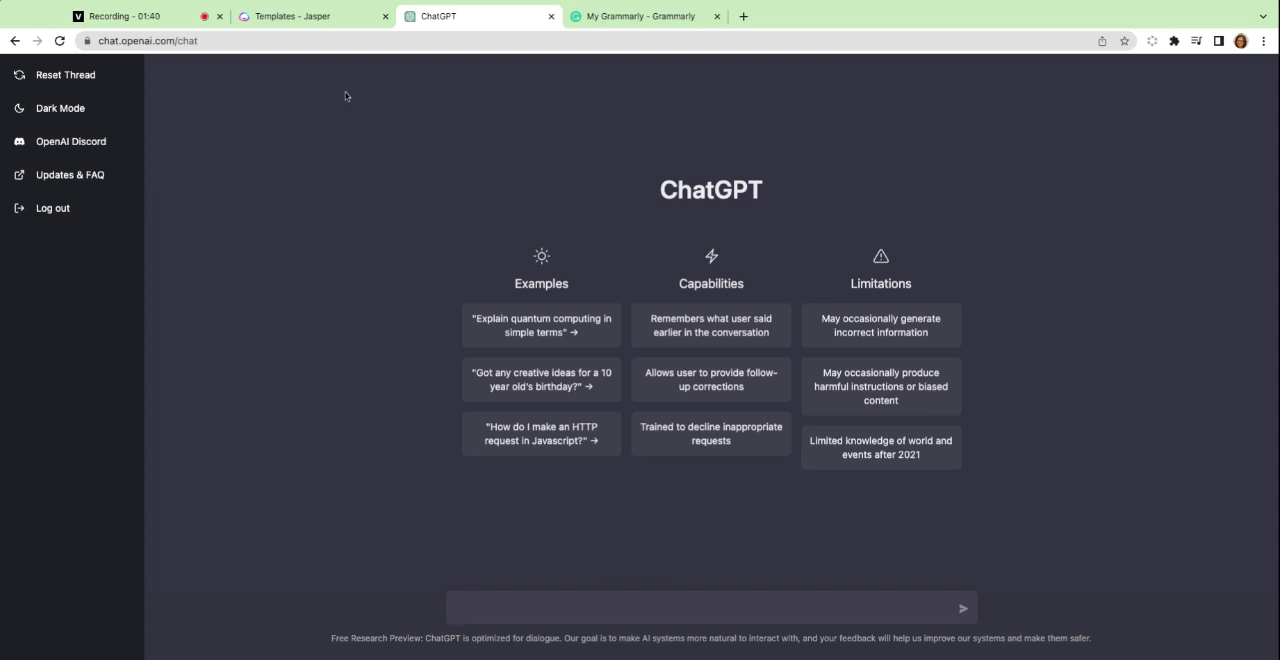
pyautogui.click(316, 20)
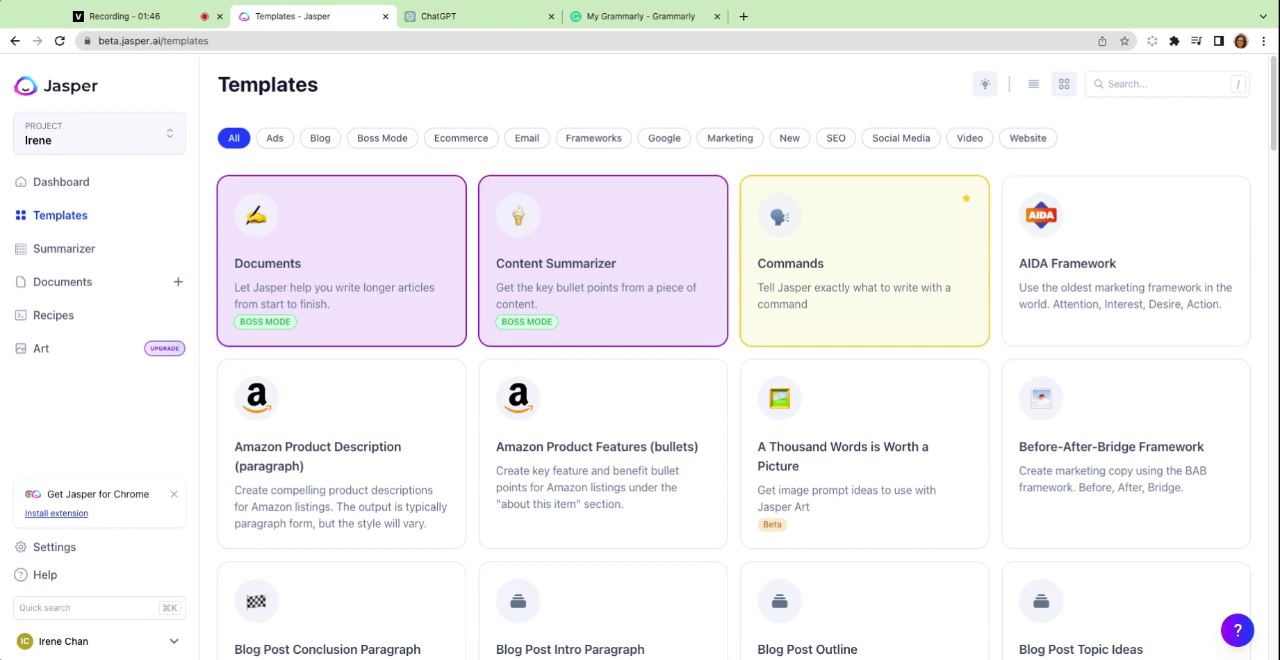
pyautogui.click(473, 17)
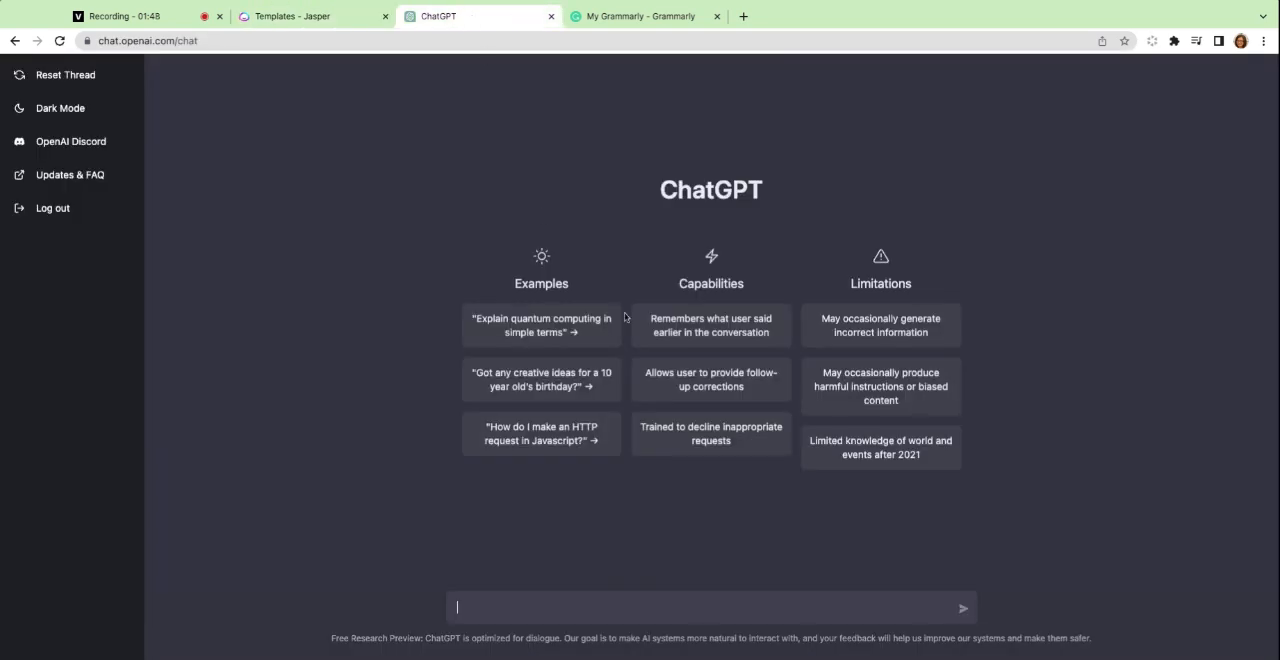
pyautogui.click(304, 29)
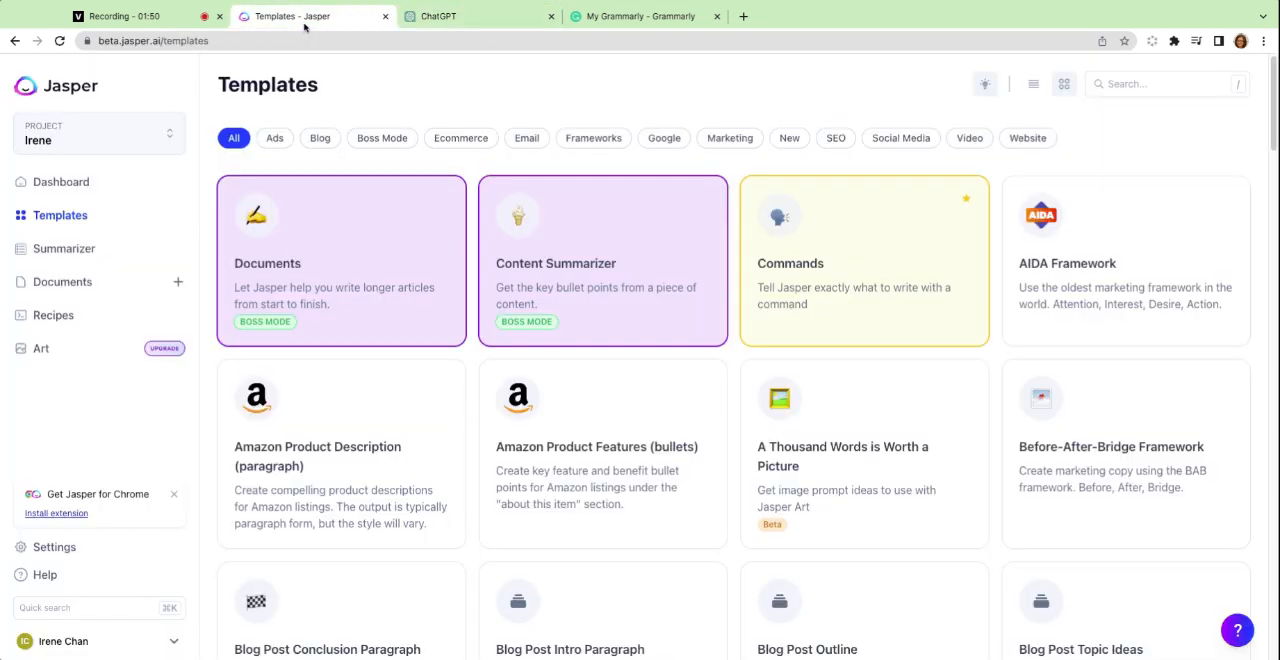
pyautogui.click(460, 17)
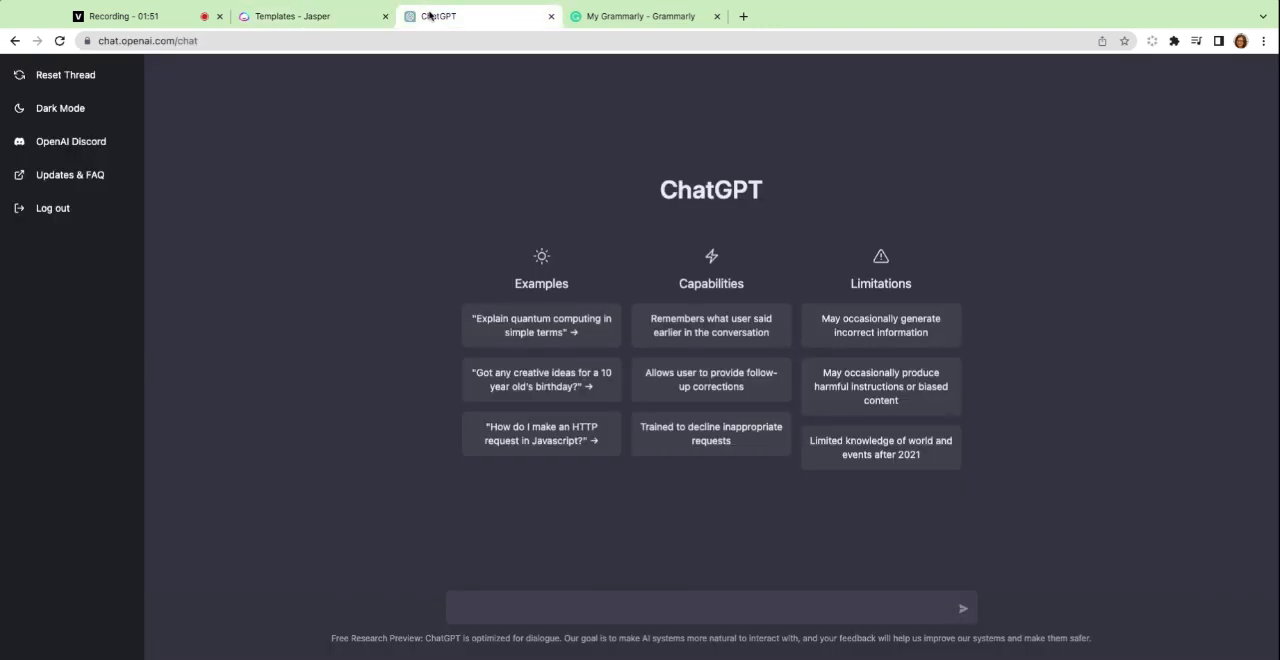
pyautogui.click(302, 28)
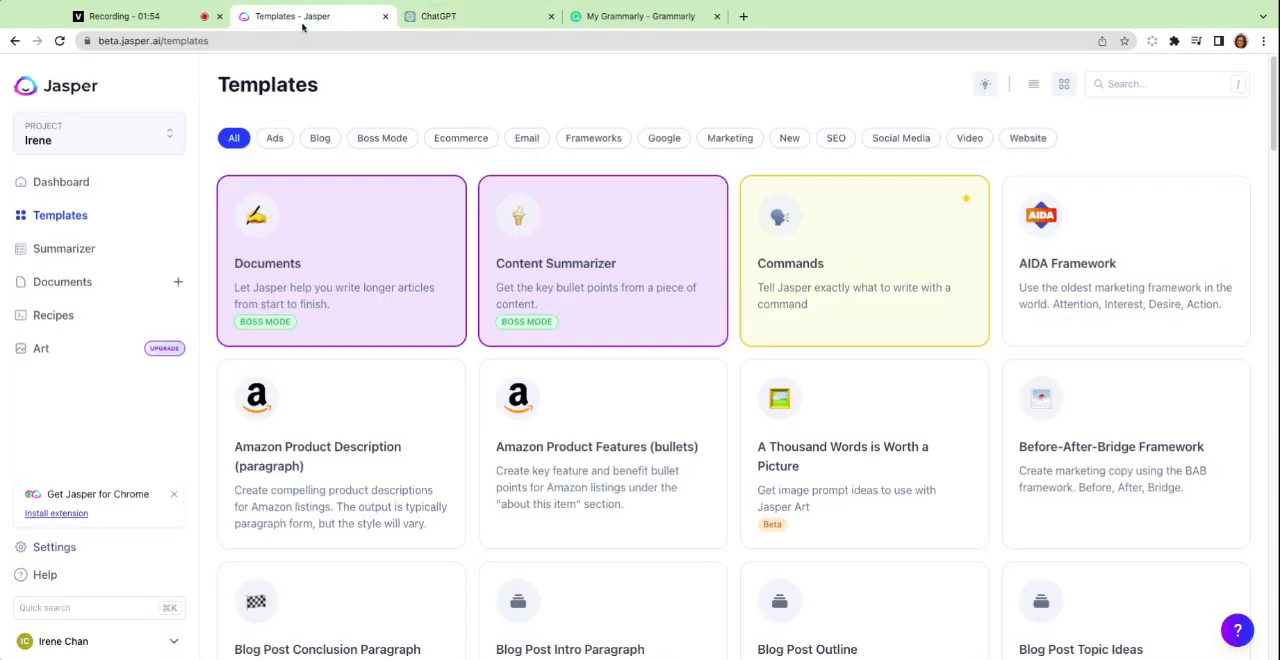
pyautogui.click(447, 19)
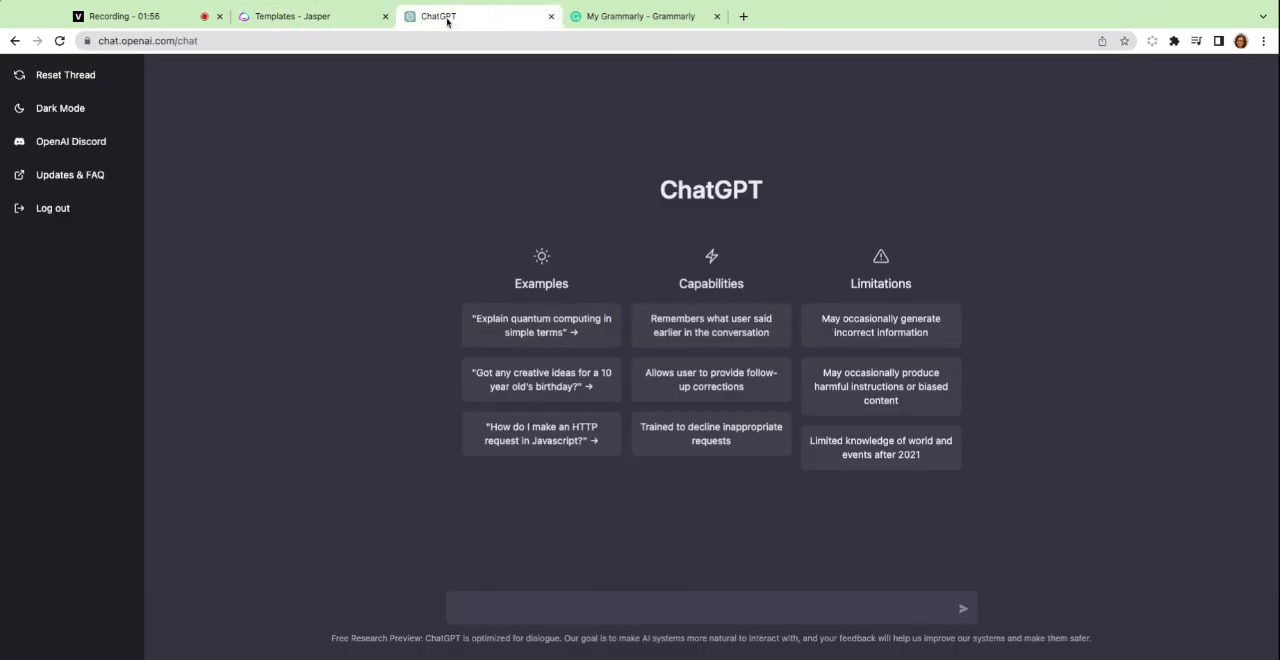
pyautogui.click(280, 26)
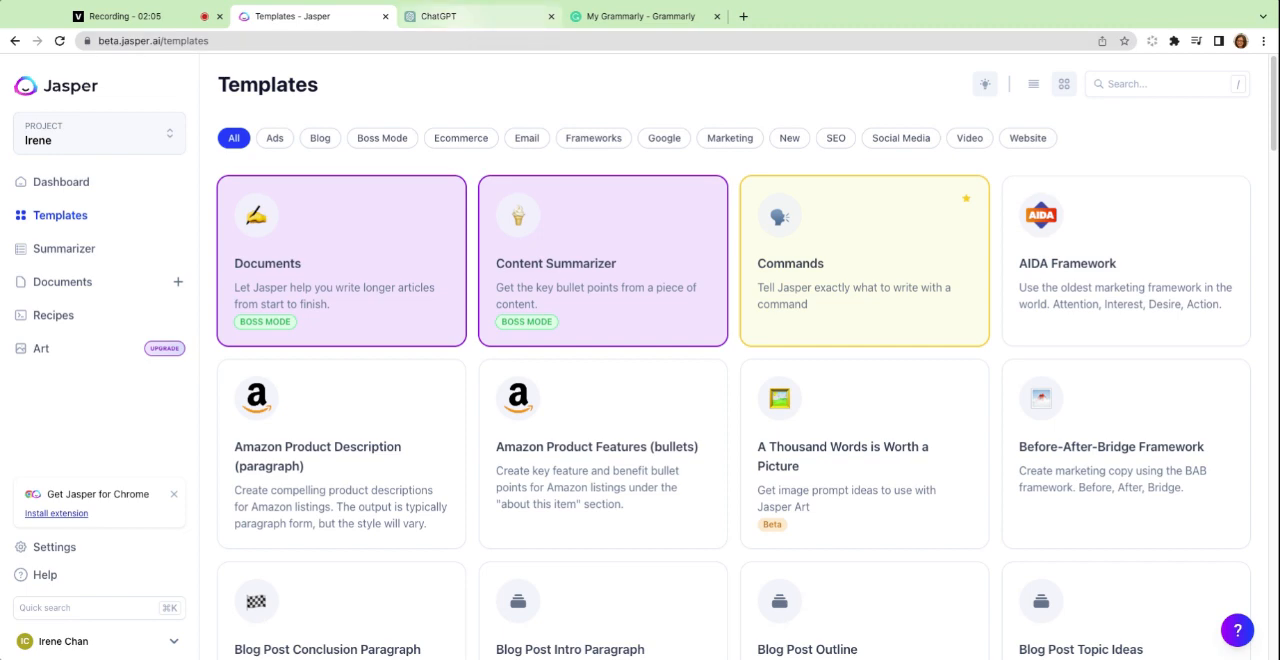
pyautogui.click(470, 17)
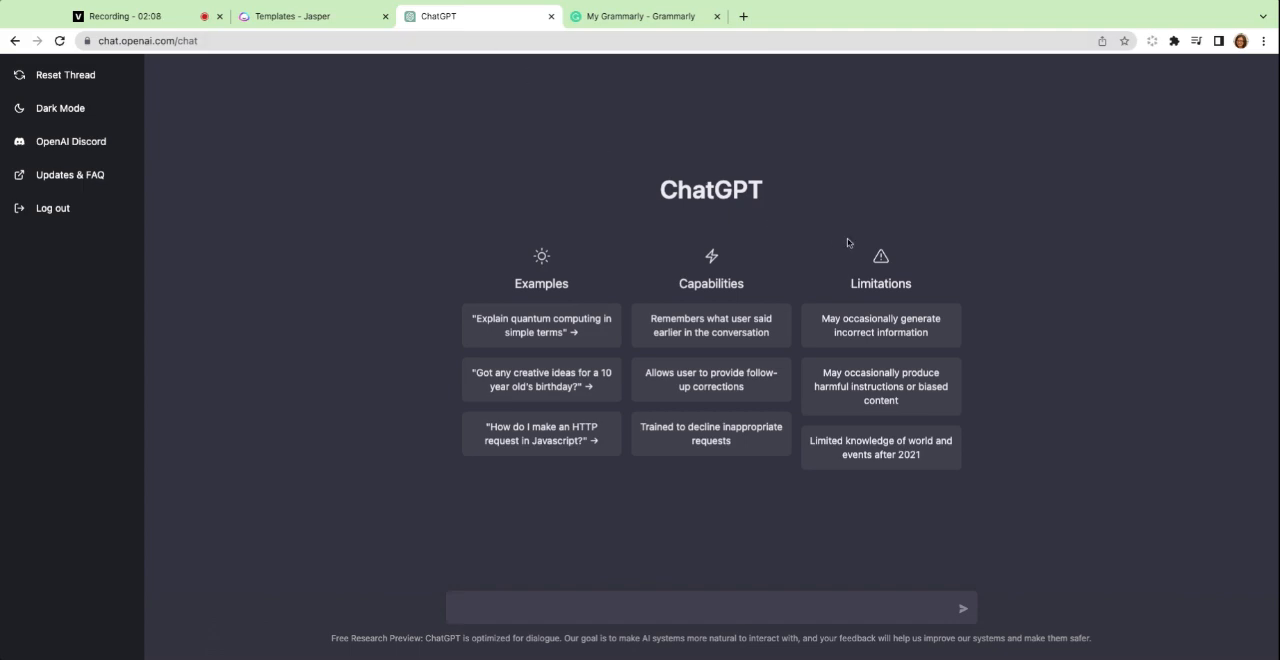
pyautogui.click(300, 17)
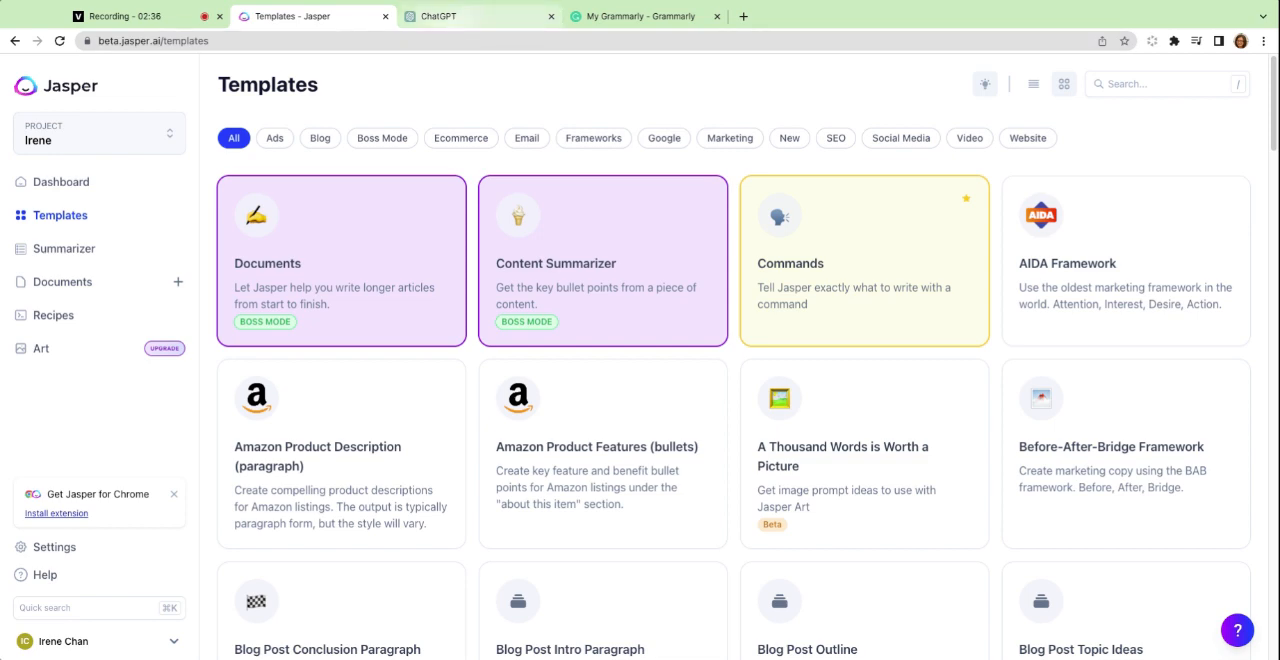
pyautogui.click(470, 16)
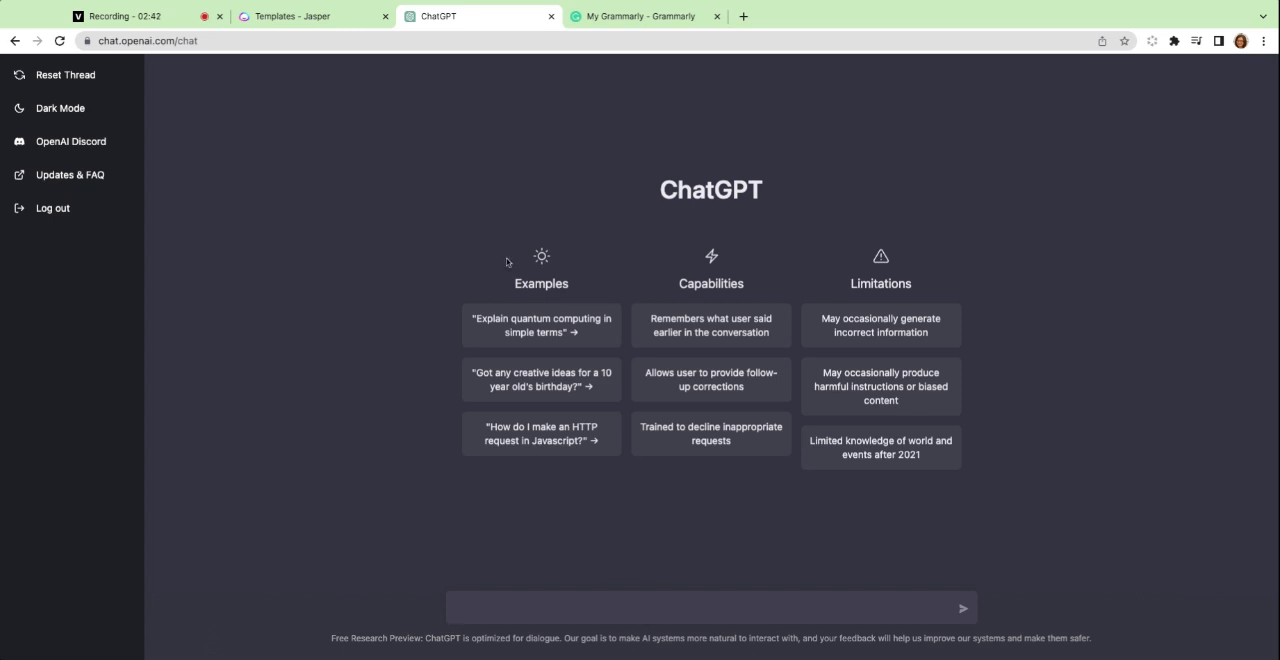
pyautogui.click(297, 16)
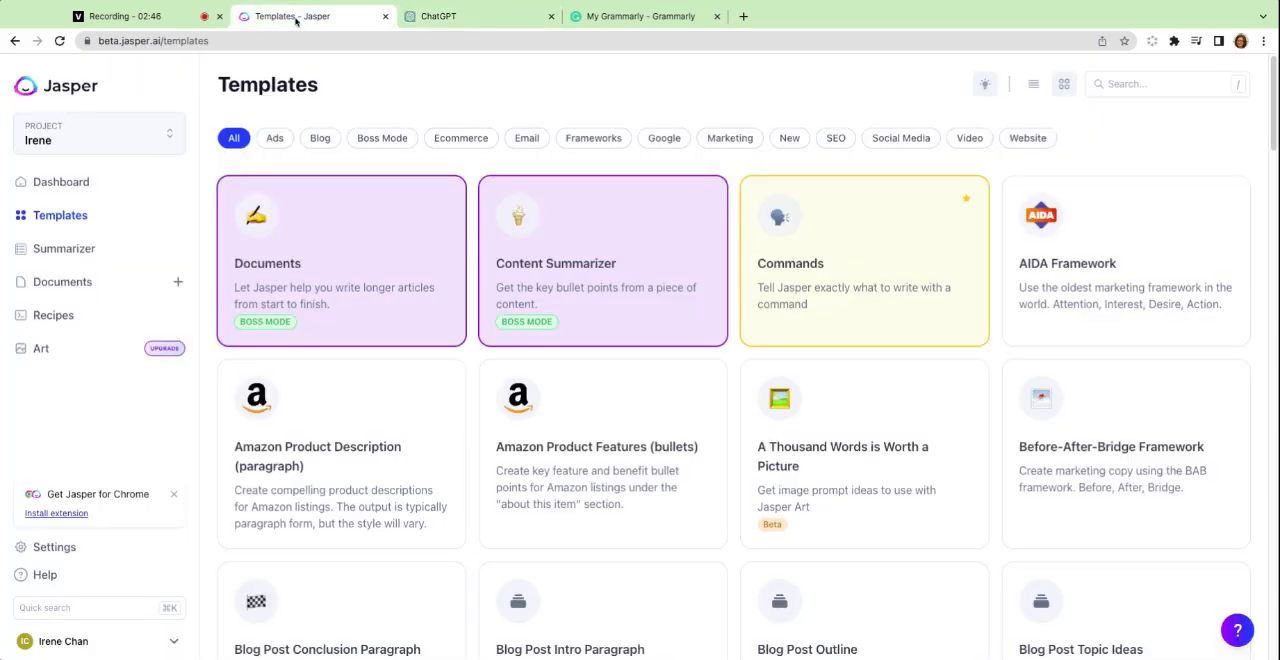
pyautogui.click(410, 16)
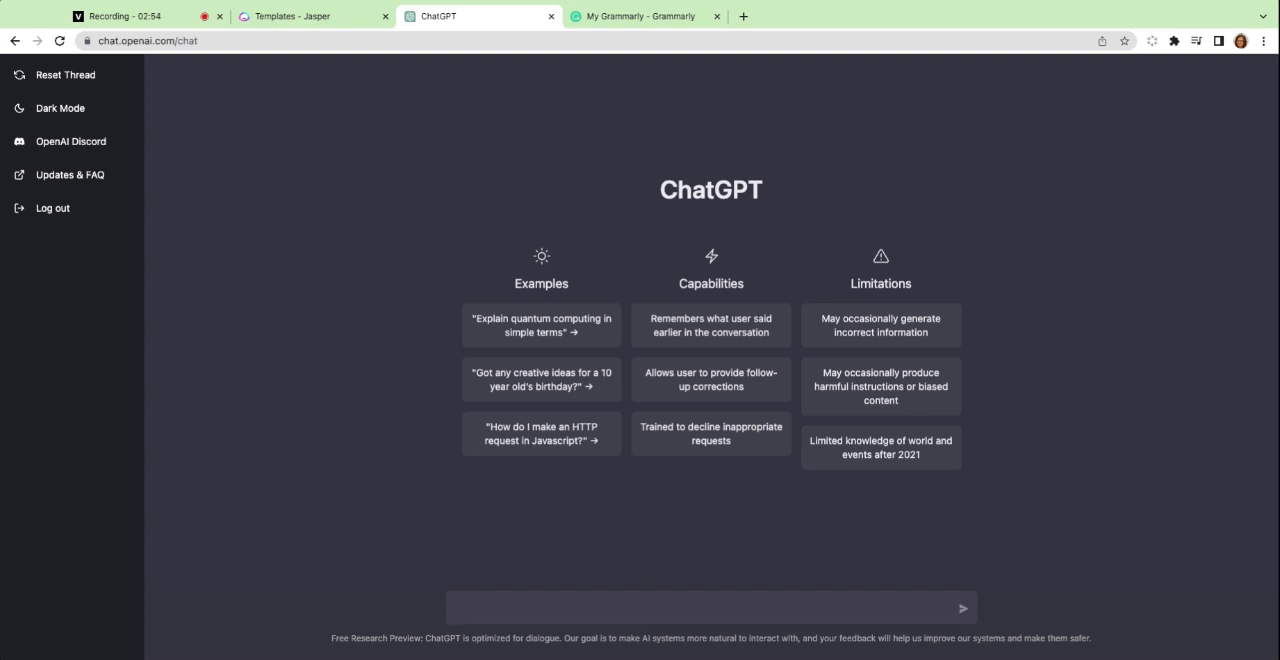
pyautogui.click(323, 20)
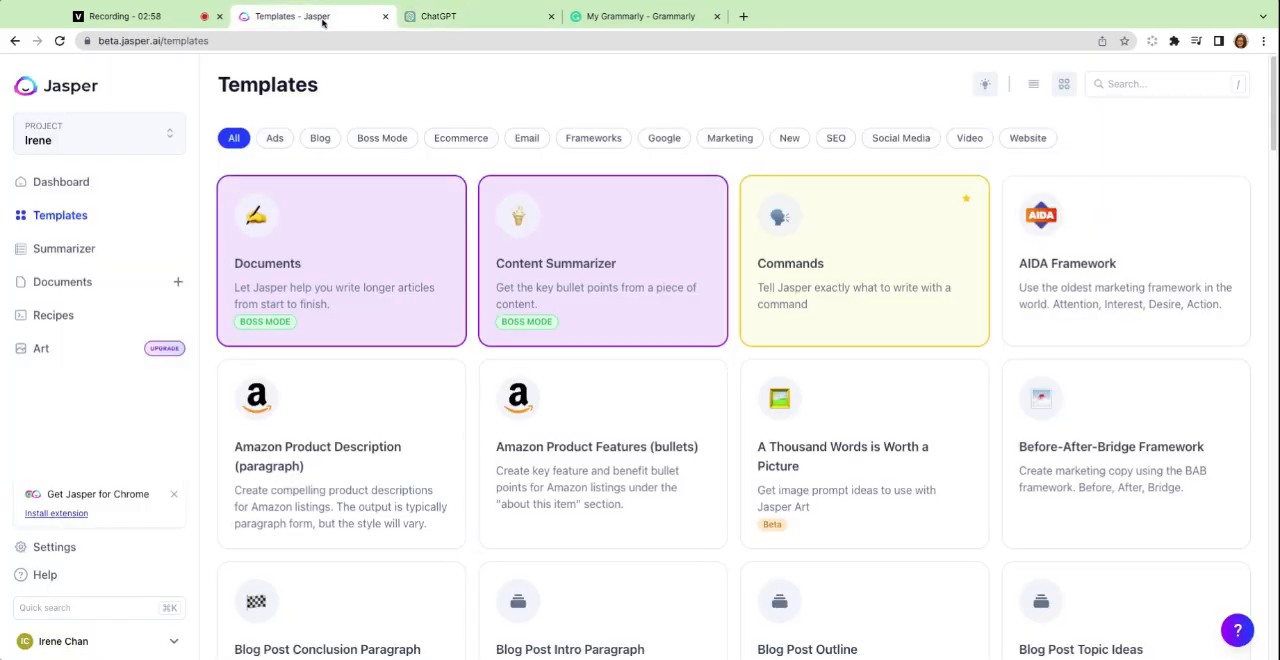
pyautogui.click(442, 18)
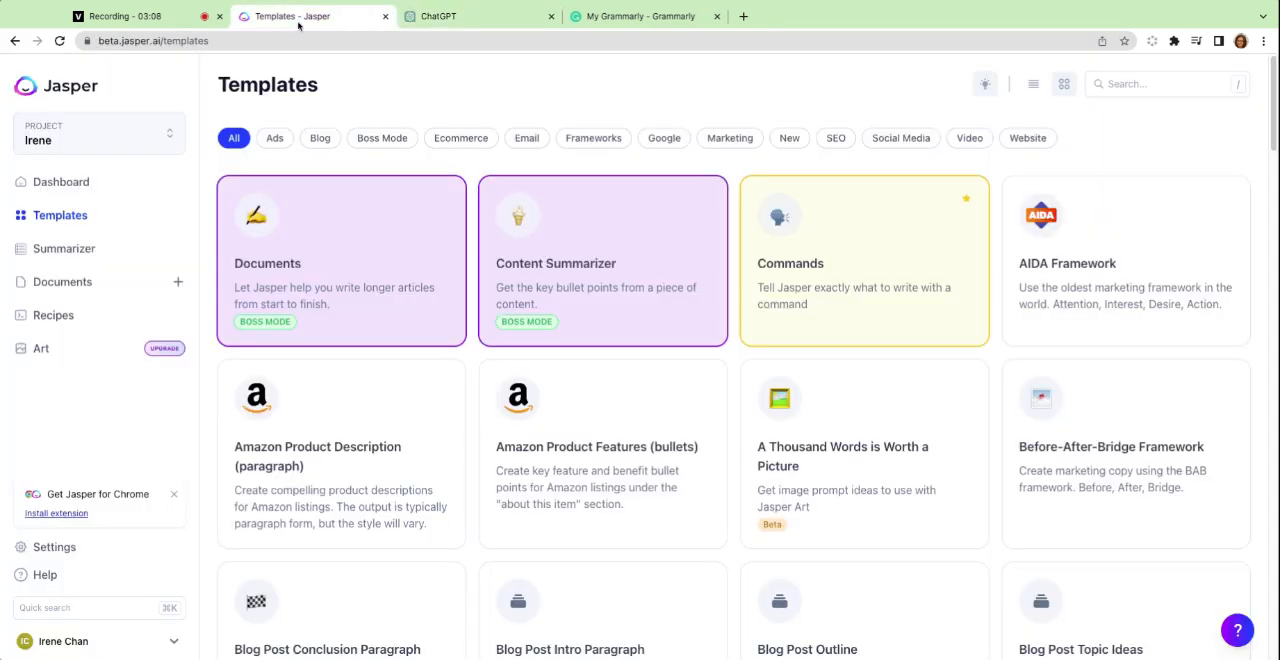
# Open the Commands template in Jasper and compare its input form with ChatGPT's empty prompt.
pyautogui.click(299, 20)
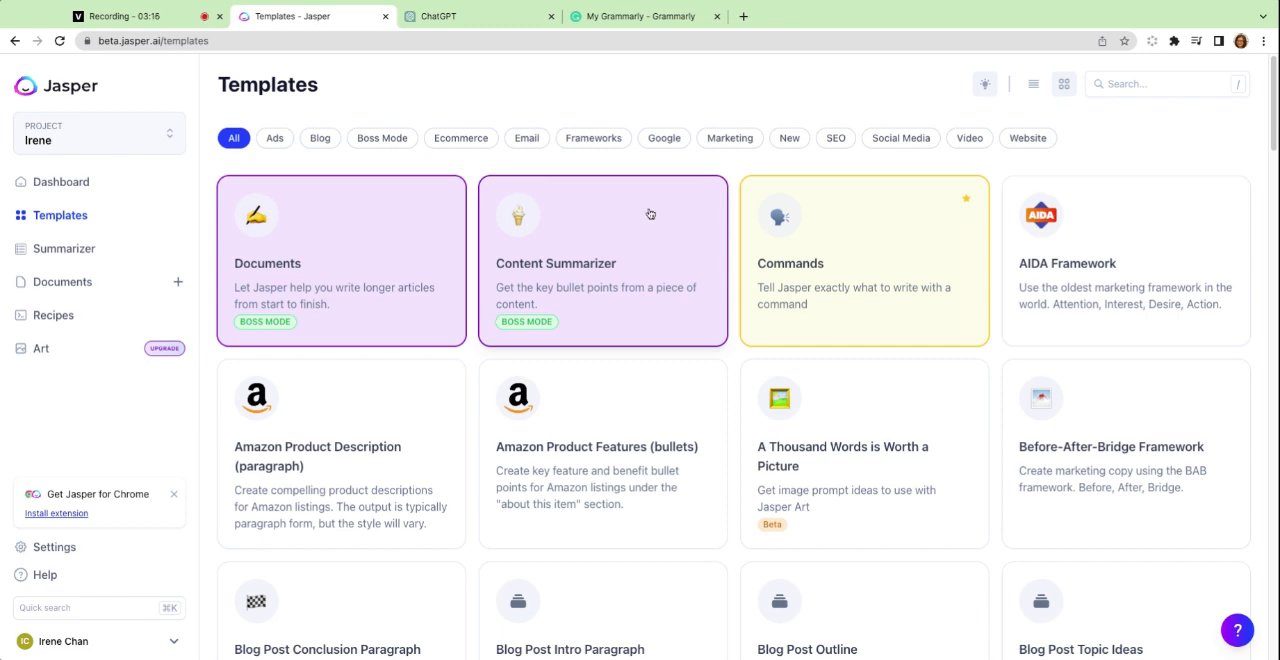
pyautogui.click(757, 233)
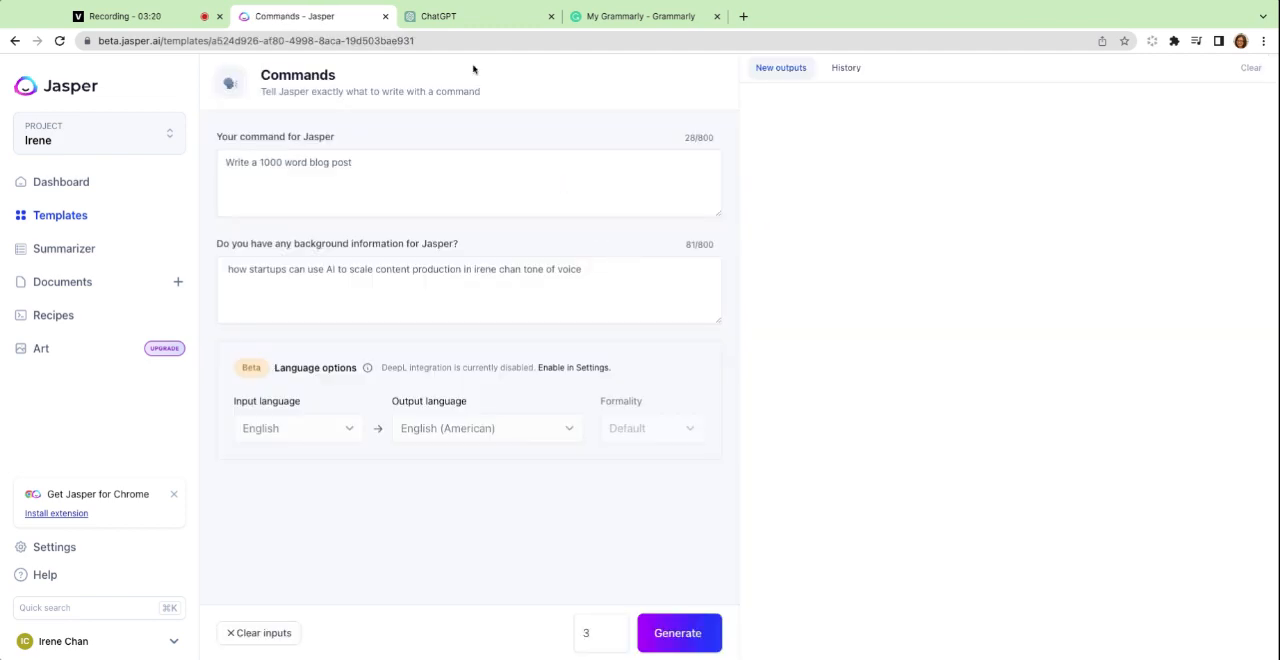
pyautogui.click(460, 17)
pyautogui.click(274, 25)
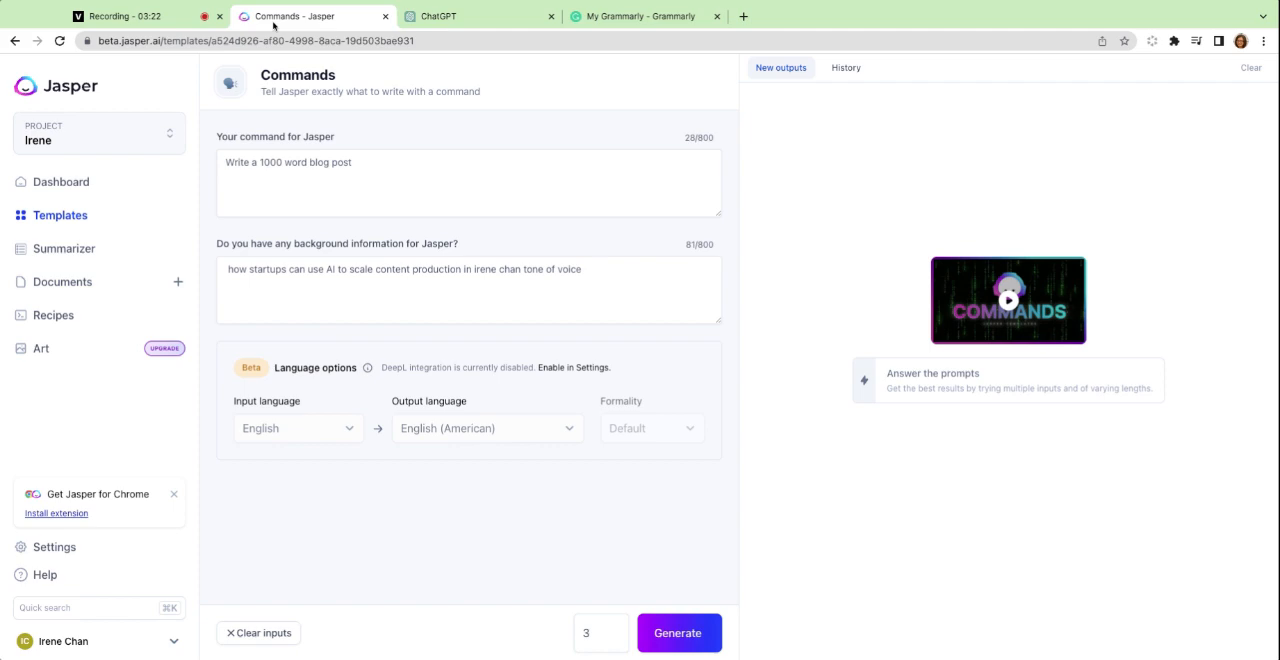
pyautogui.click(448, 20)
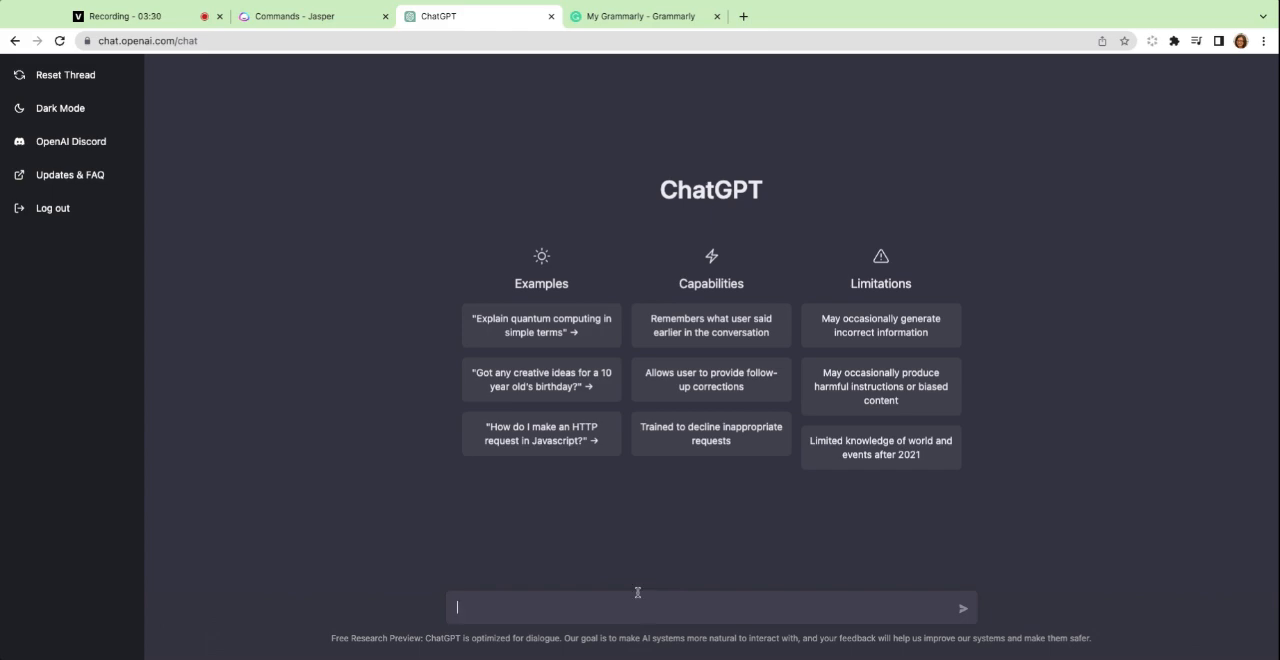
pyautogui.click(329, 18)
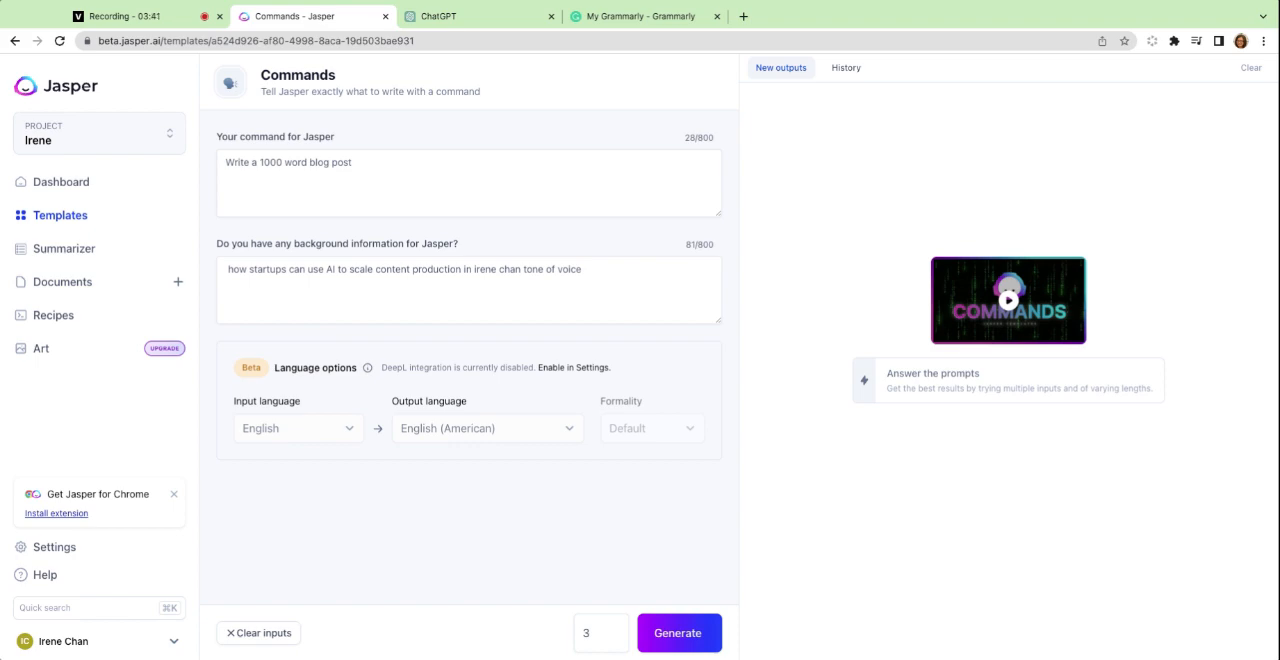
pyautogui.click(430, 17)
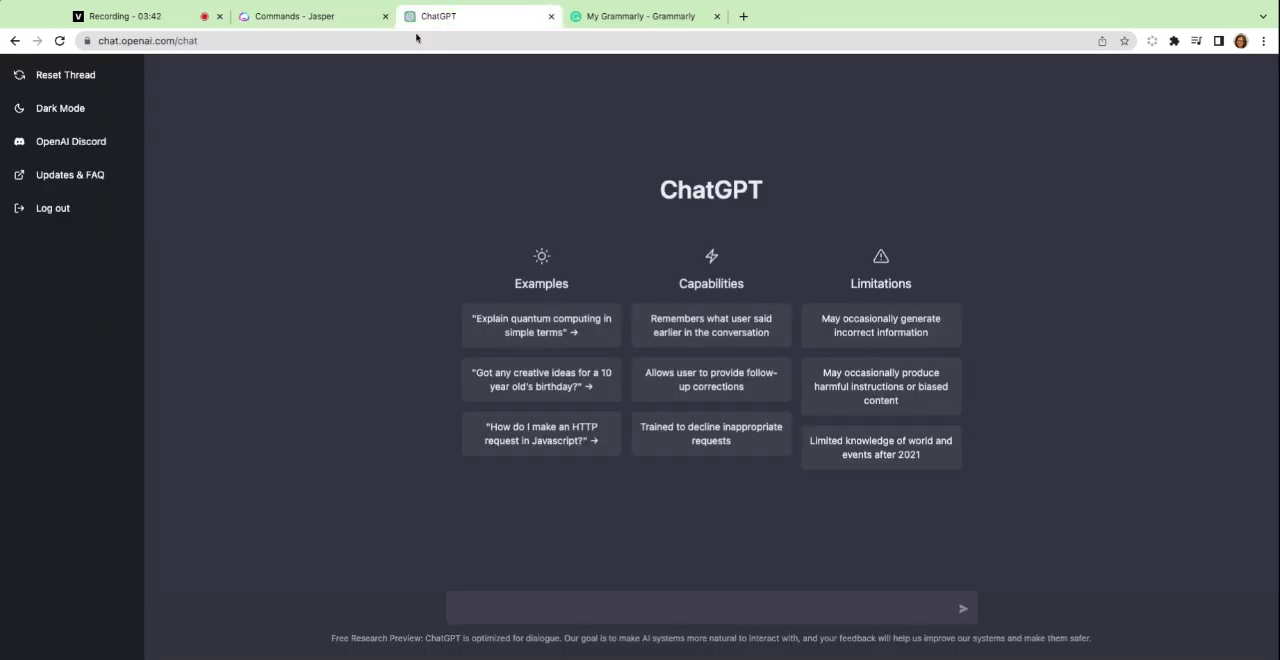
pyautogui.click(297, 20)
pyautogui.click(452, 18)
pyautogui.click(330, 17)
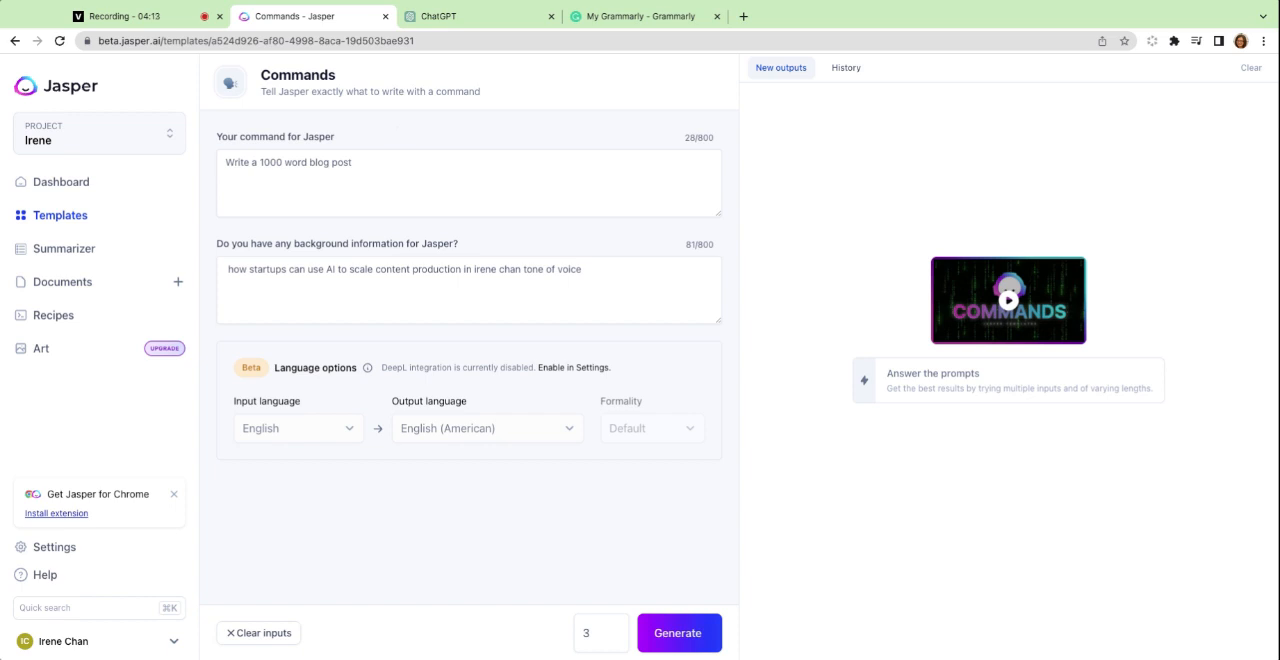
# Examine the command and background information already filled in on Jasper's Commands form.
pyautogui.click(392, 152)
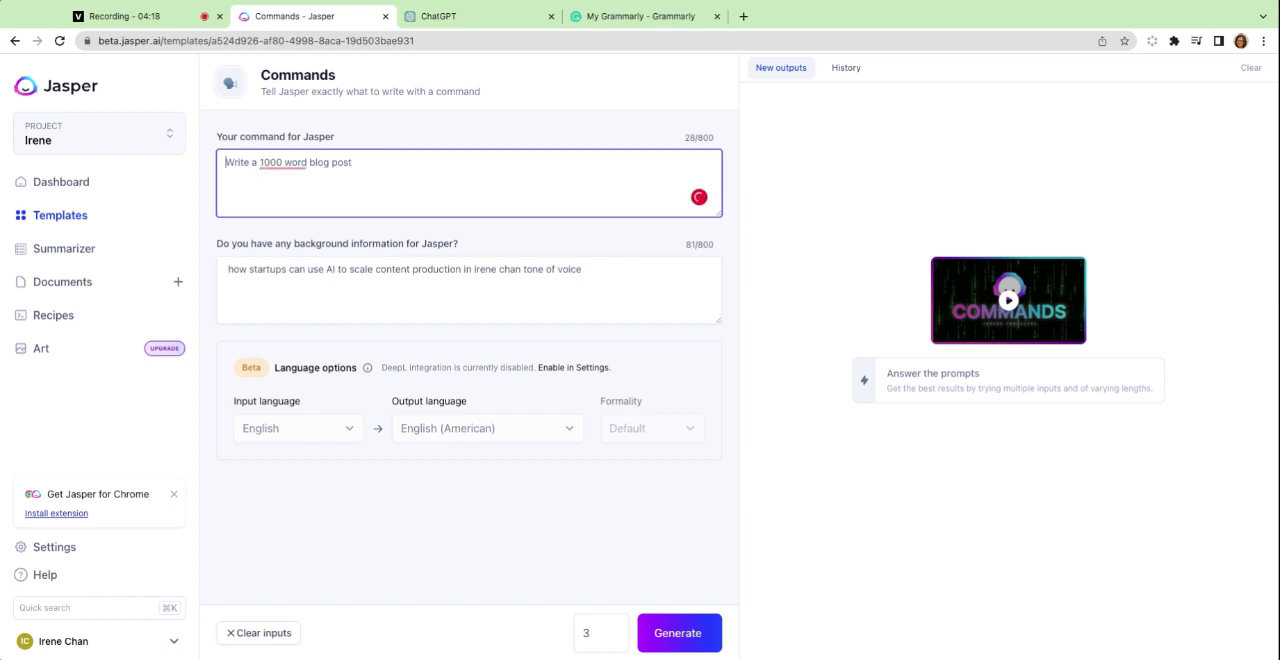
pyautogui.click(416, 268)
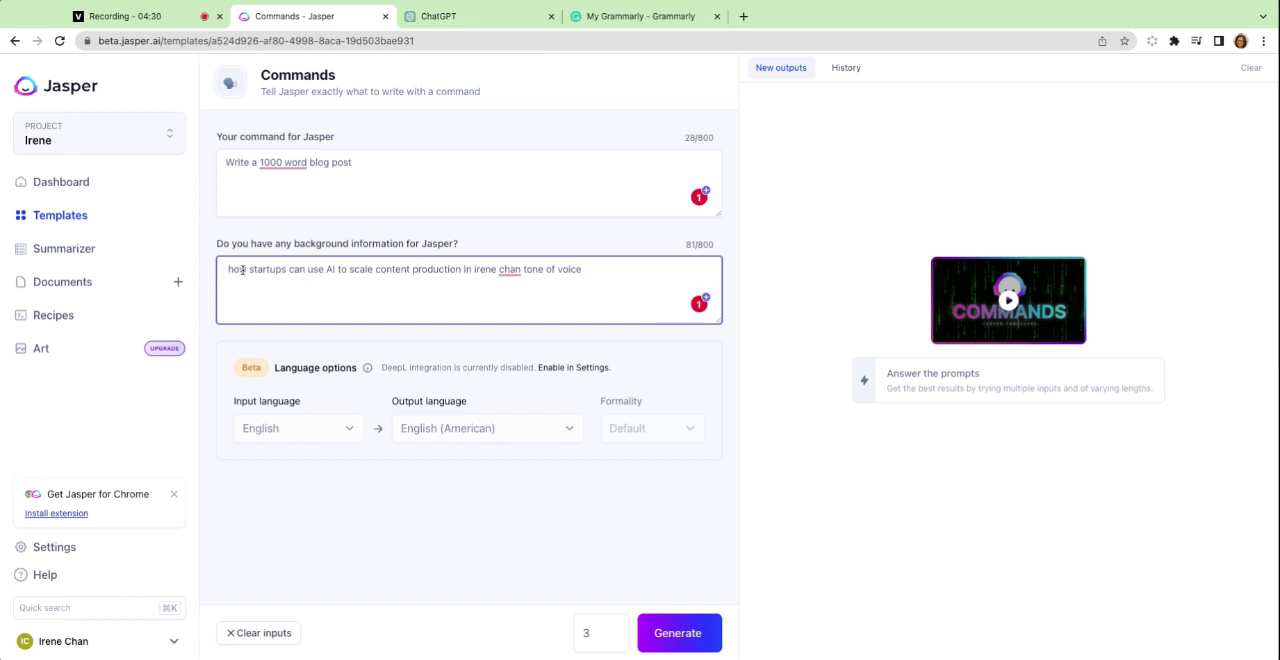
pyautogui.moveTo(248, 270); pyautogui.dragTo(447, 269)
pyautogui.click(364, 268)
pyautogui.click(583, 269)
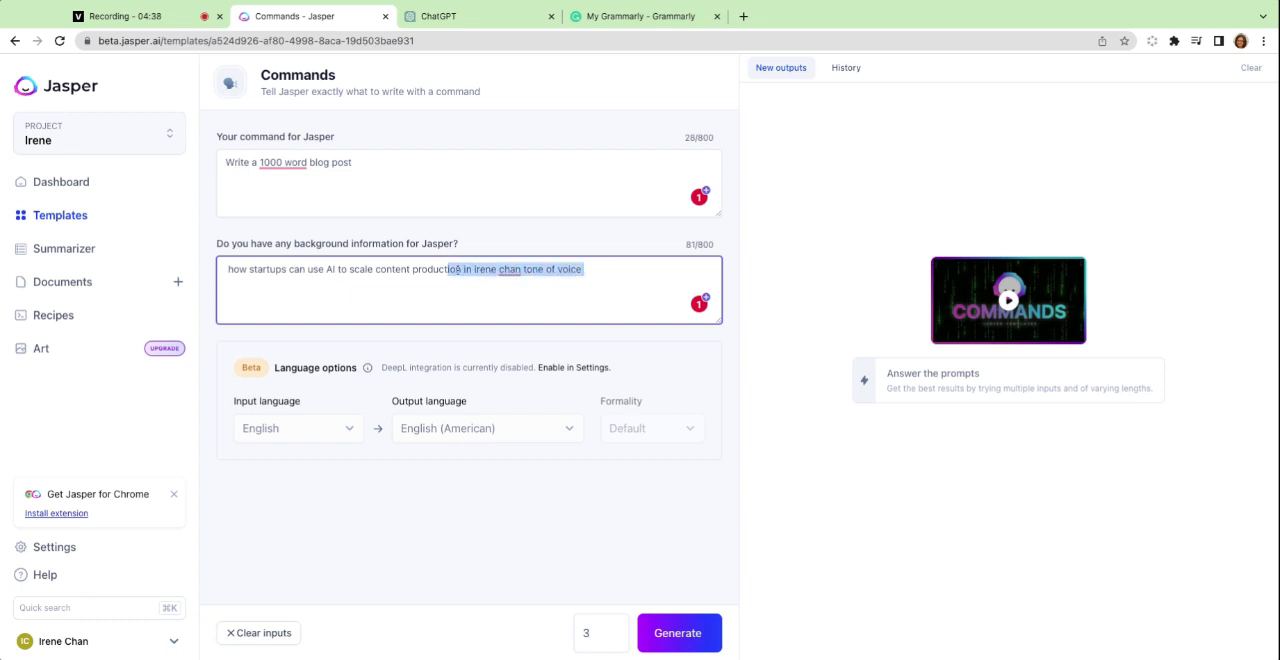
pyautogui.click(519, 268)
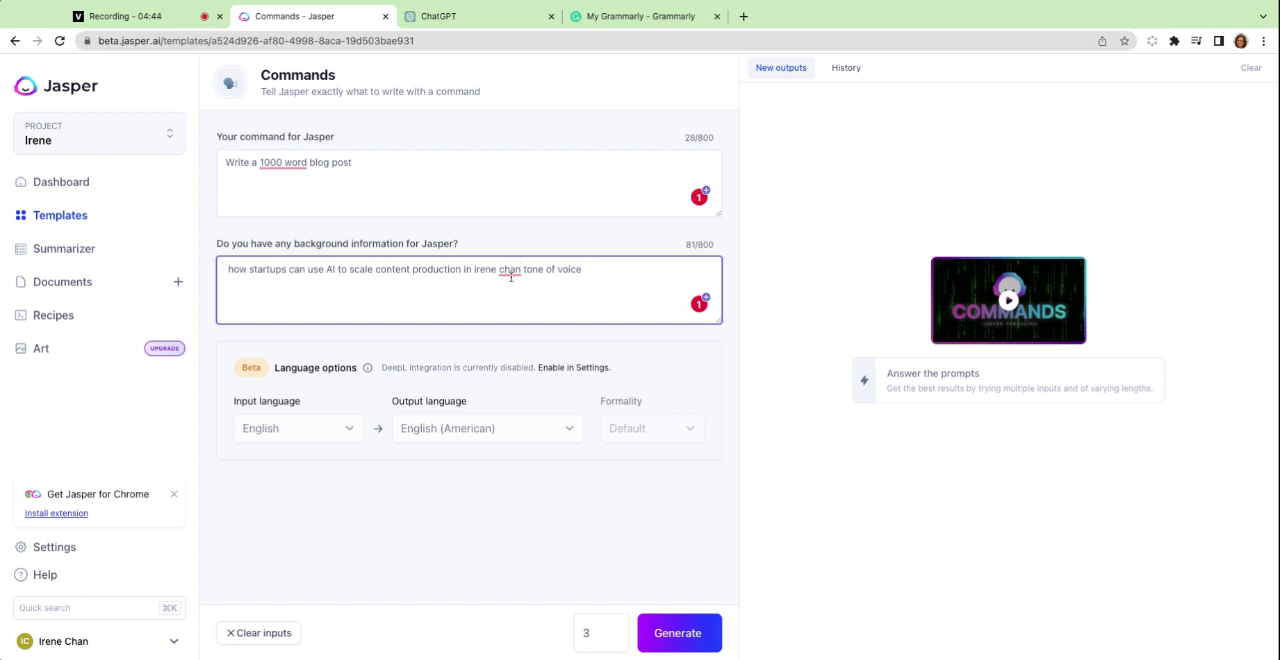
pyautogui.click(584, 278)
pyautogui.moveTo(584, 269); pyautogui.dragTo(224, 266)
pyautogui.click(224, 268)
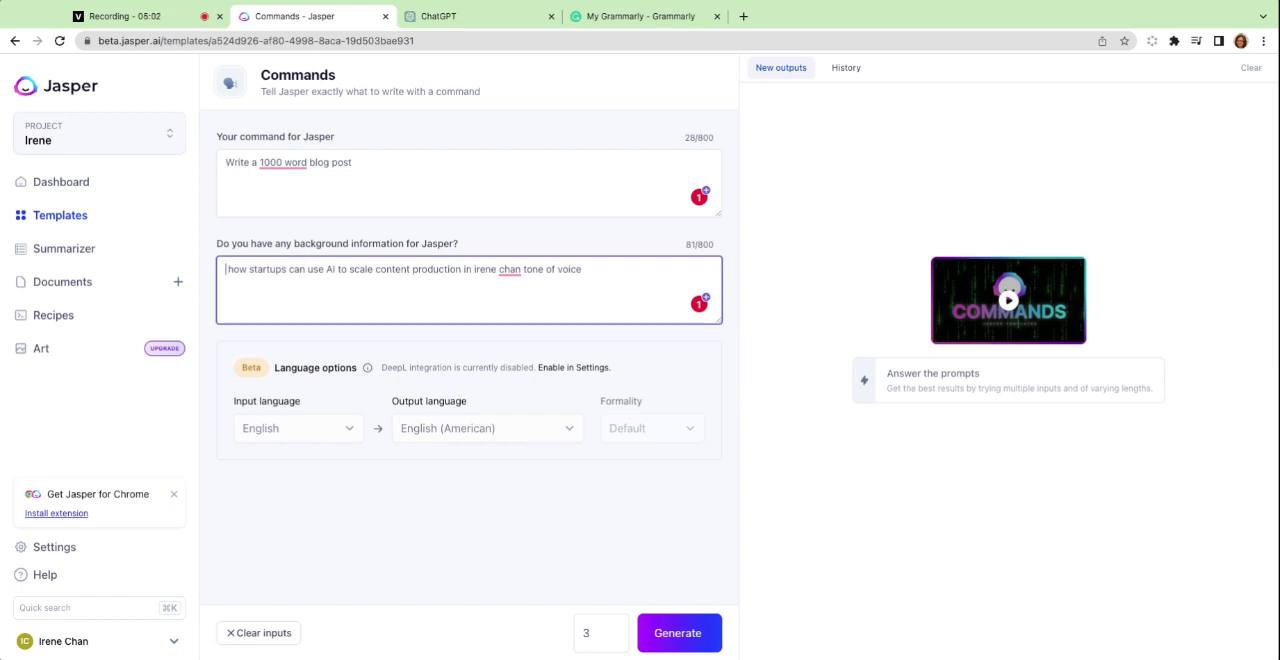
pyautogui.moveTo(356, 164); pyautogui.dragTo(175, 163)
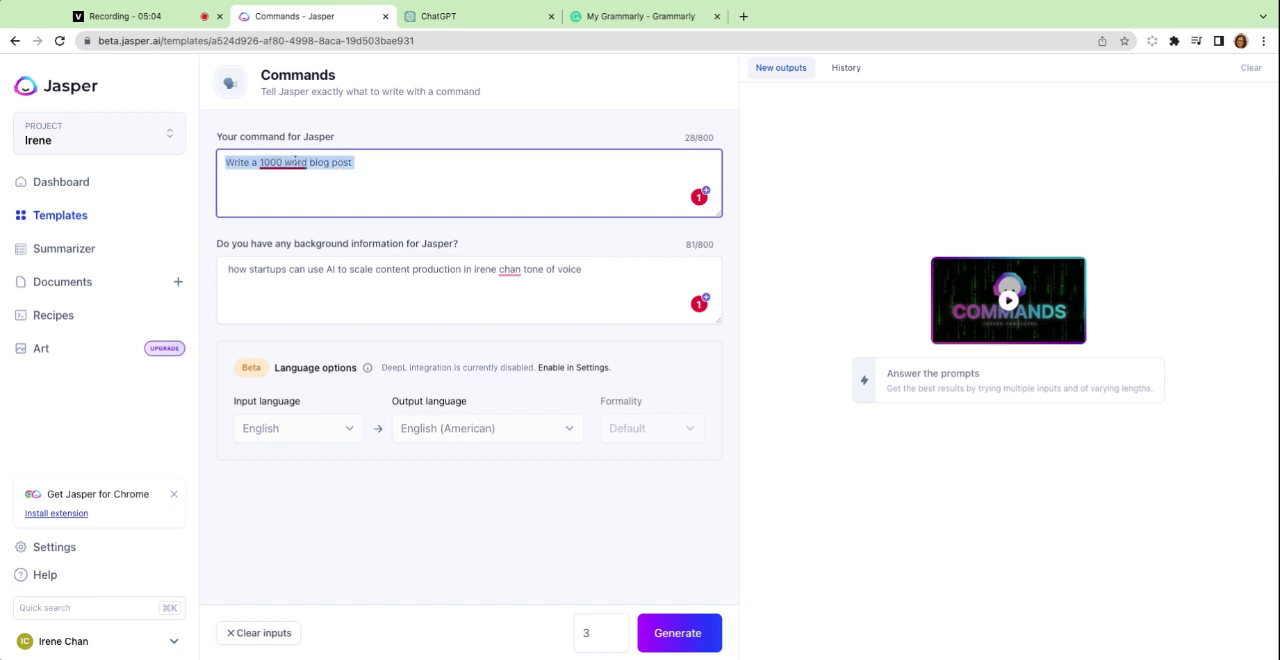
pyautogui.click(344, 163)
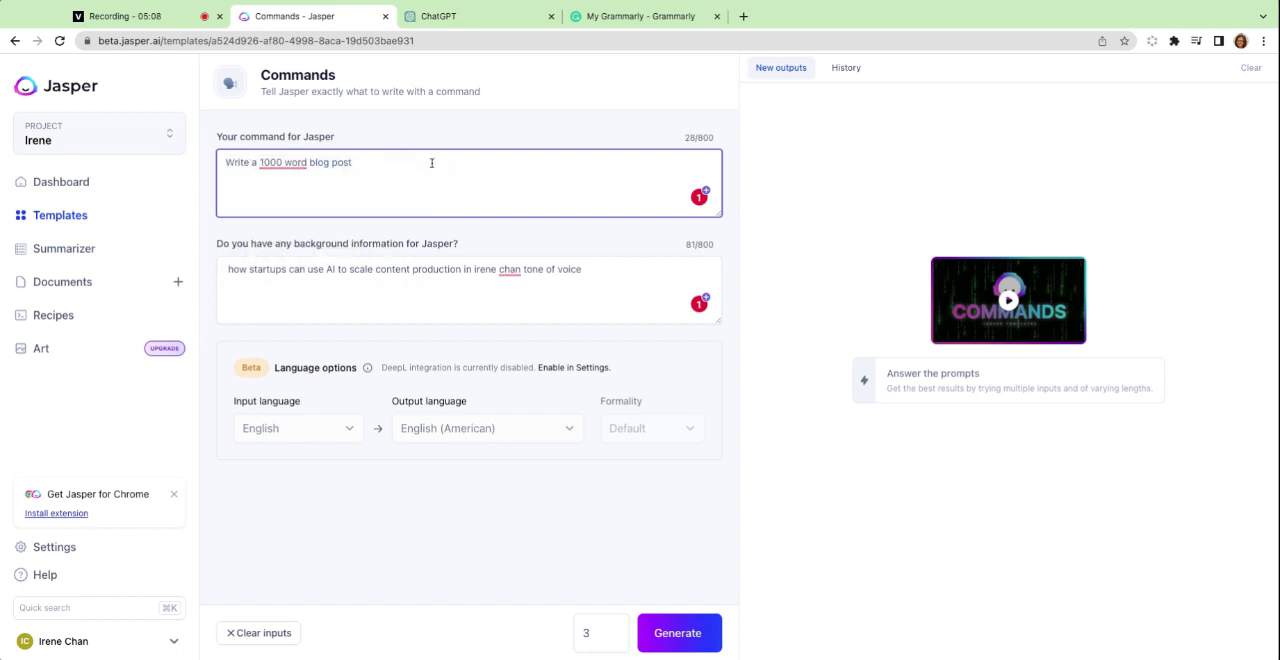
pyautogui.moveTo(418, 164); pyautogui.dragTo(212, 155)
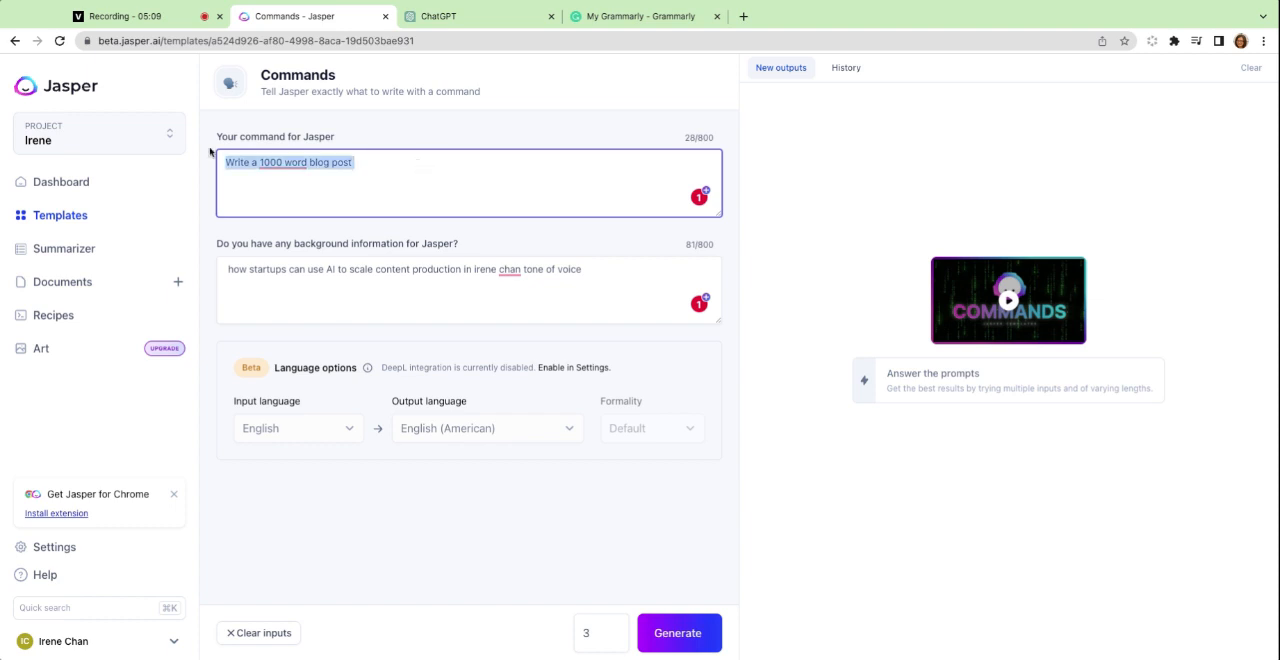
# Generate three outputs in Jasper from the existing blog post command and background information.
pyautogui.click(341, 158)
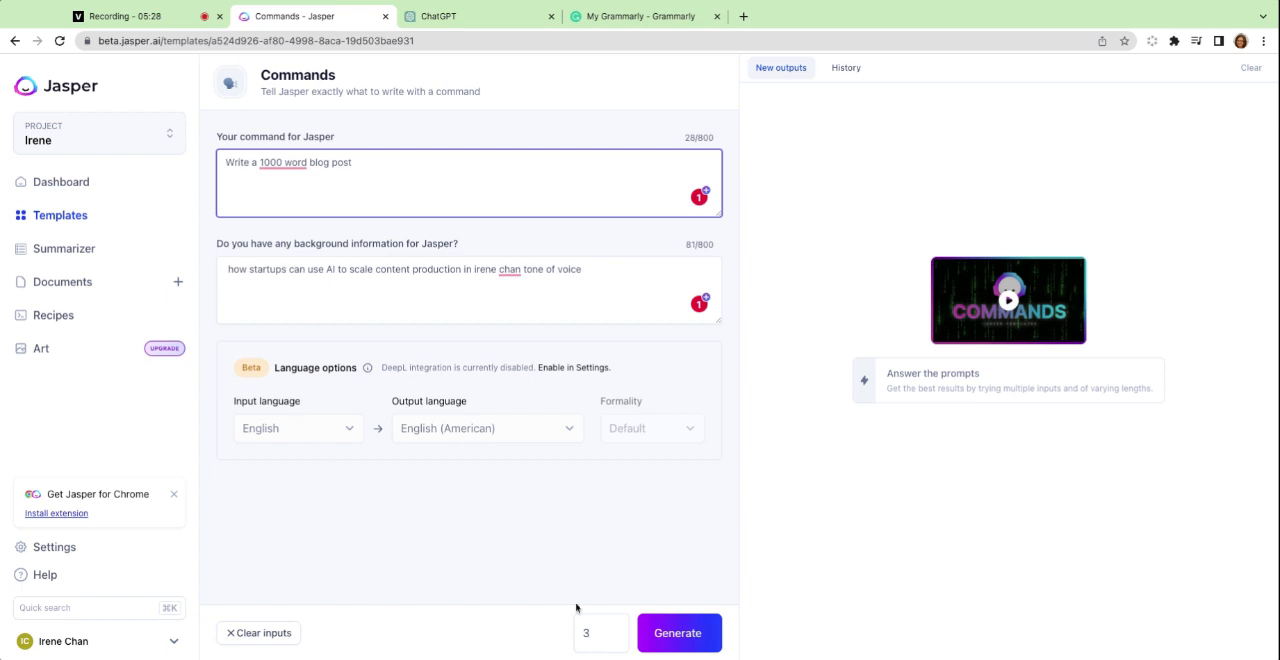
pyautogui.click(675, 628)
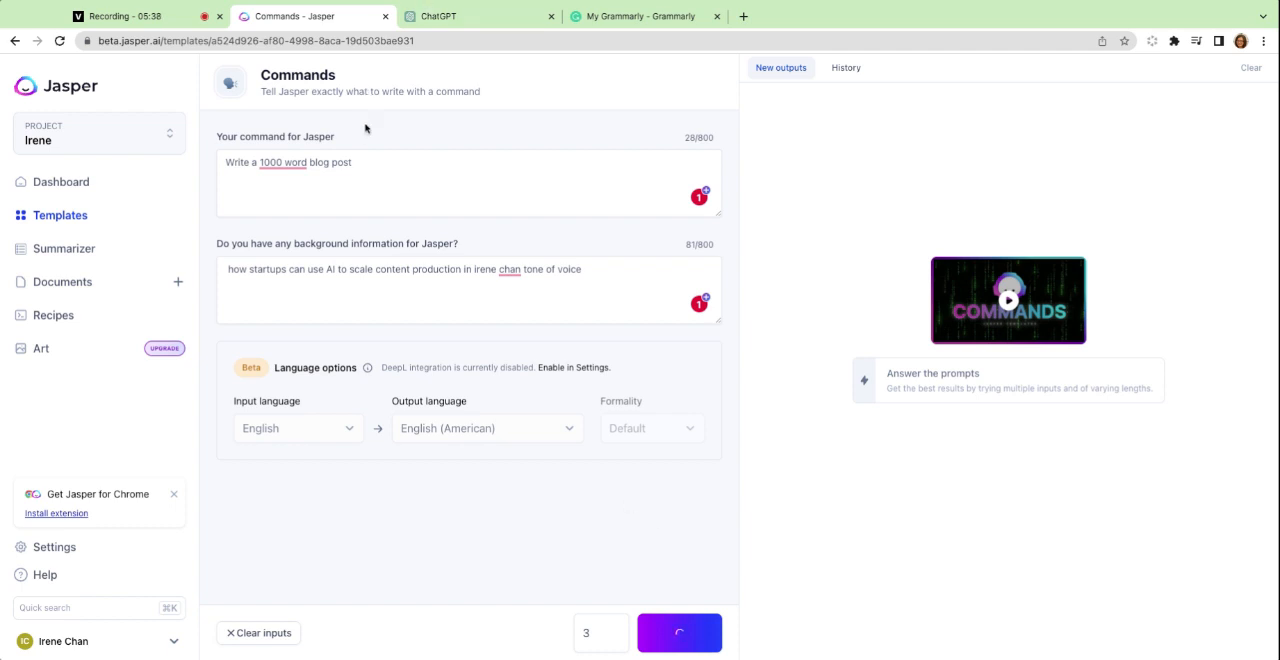
# Copy the command "Write a 1000 word blog post" from Jasper into ChatGPT's prompt and add a new line below it.
pyautogui.click(362, 161)
pyautogui.press('super+a')
pyautogui.press('super+c')
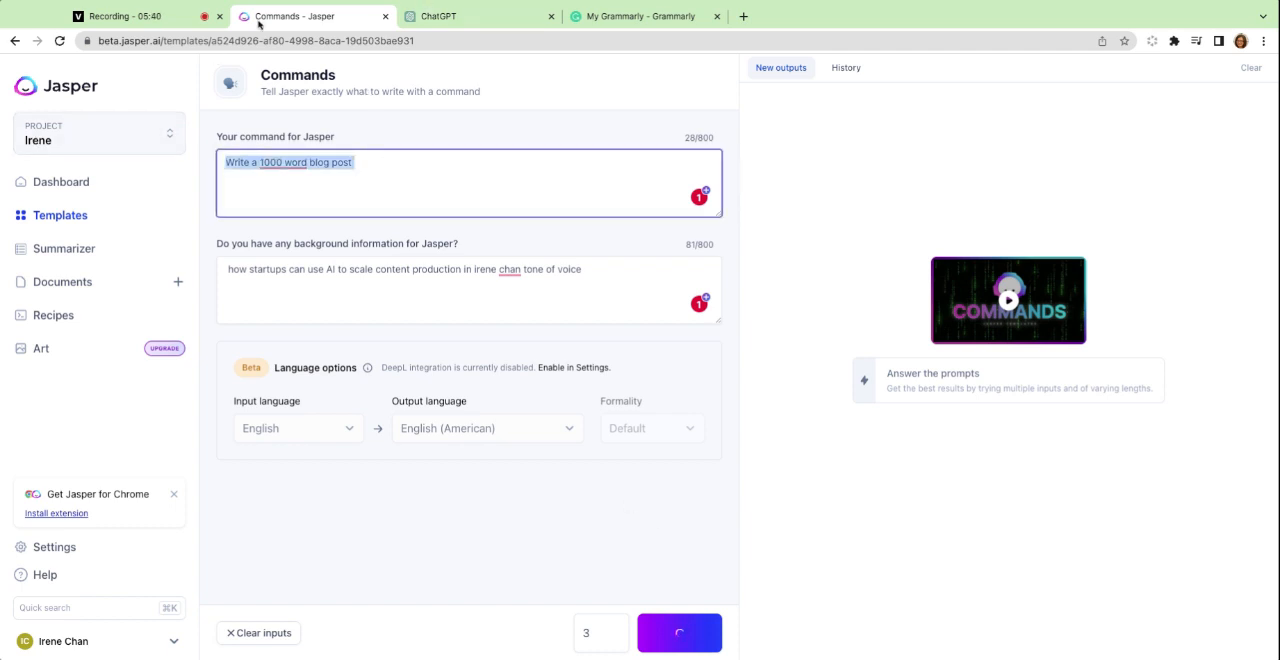
pyautogui.click(441, 18)
pyautogui.click(569, 600)
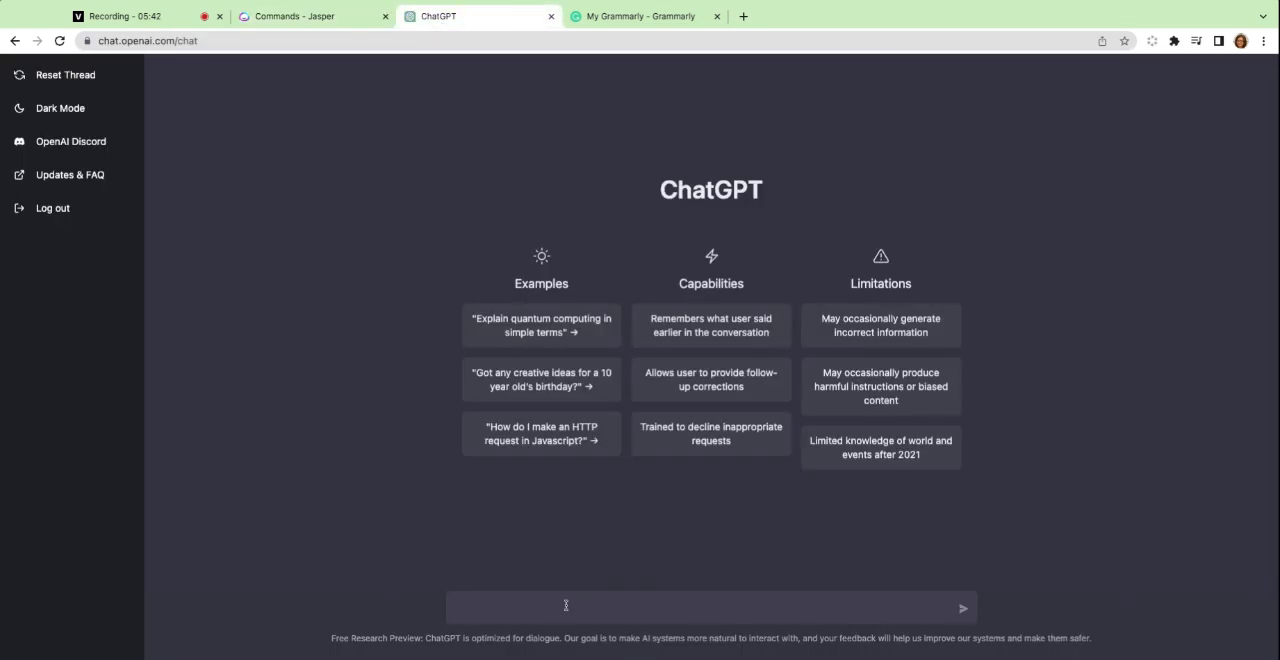
pyautogui.press('super+v')
pyautogui.hotkey('shift', 'Return')
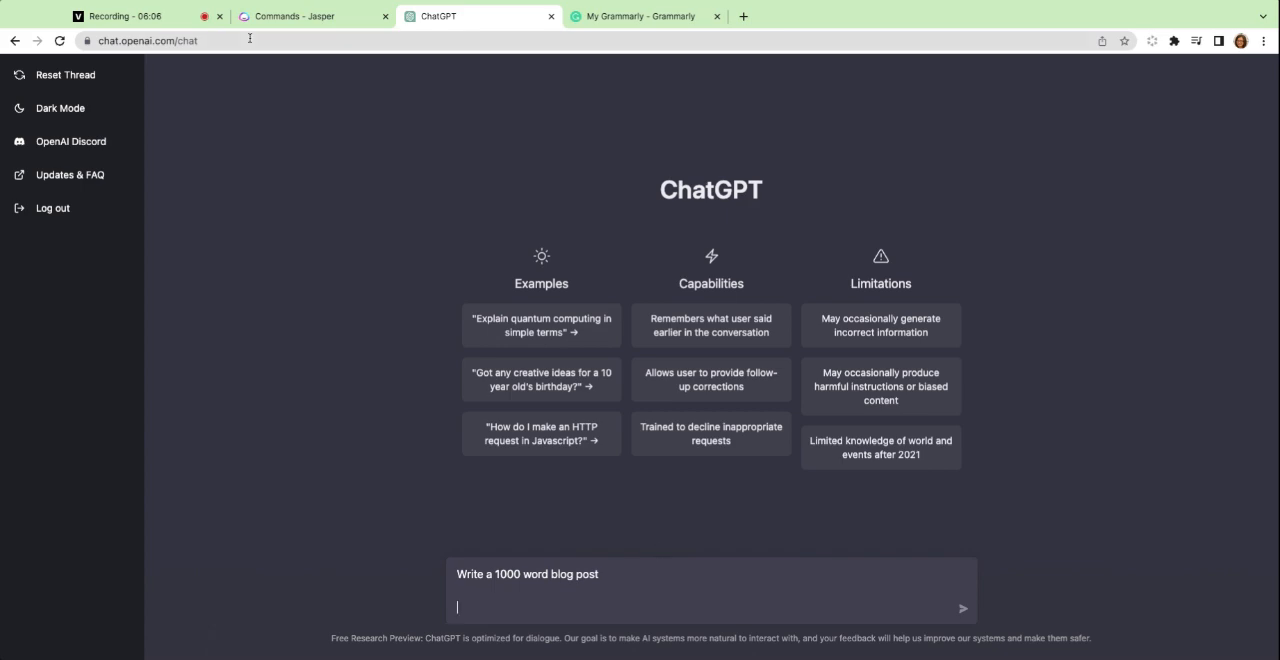
# Generate three outputs again in Jasper from the unchanged blog post command and background information, and open the output history.
pyautogui.click(298, 17)
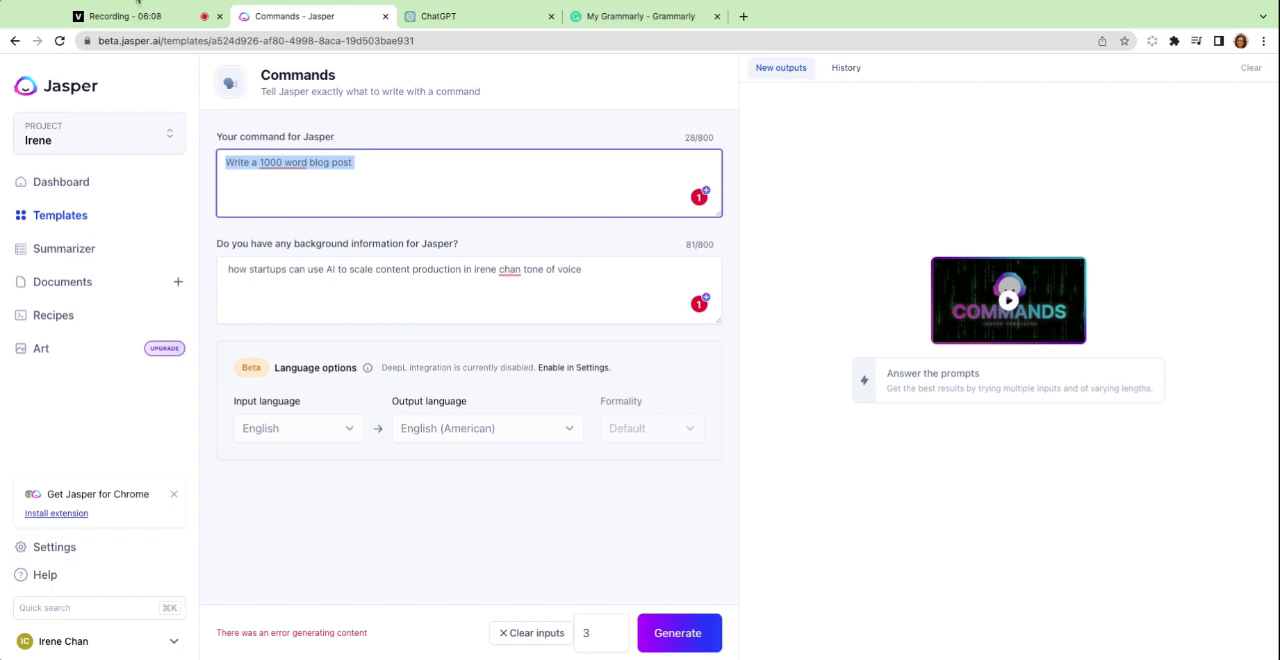
pyautogui.click(440, 17)
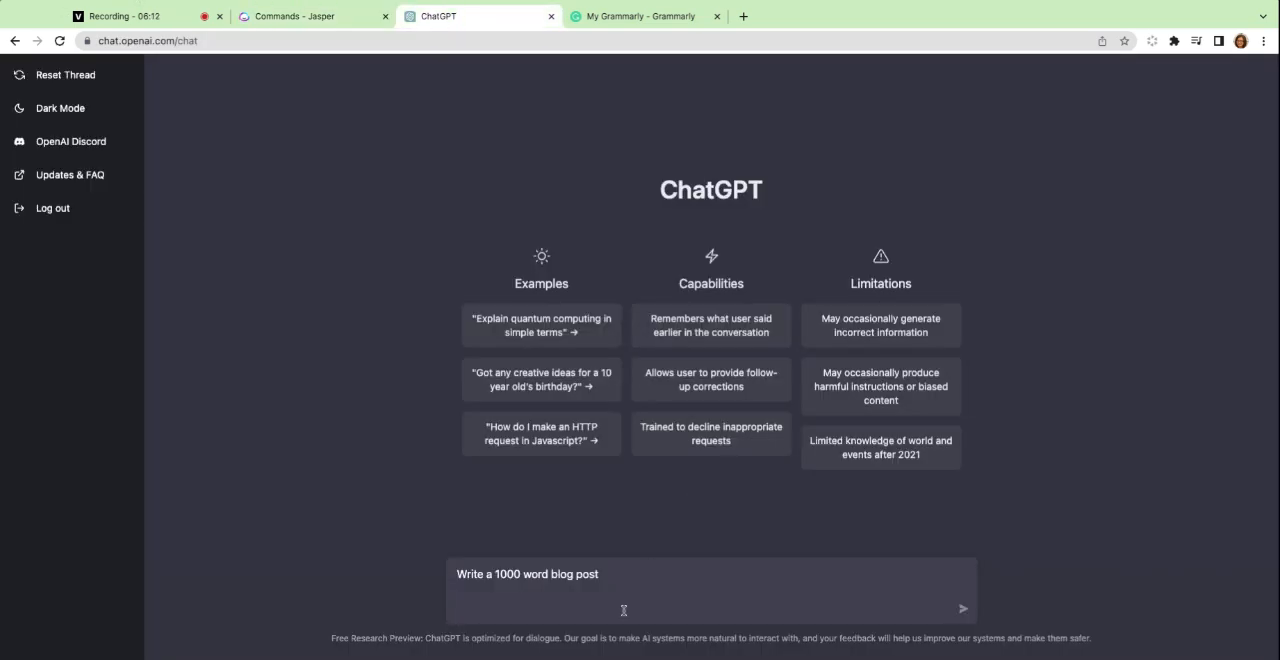
pyautogui.click(342, 17)
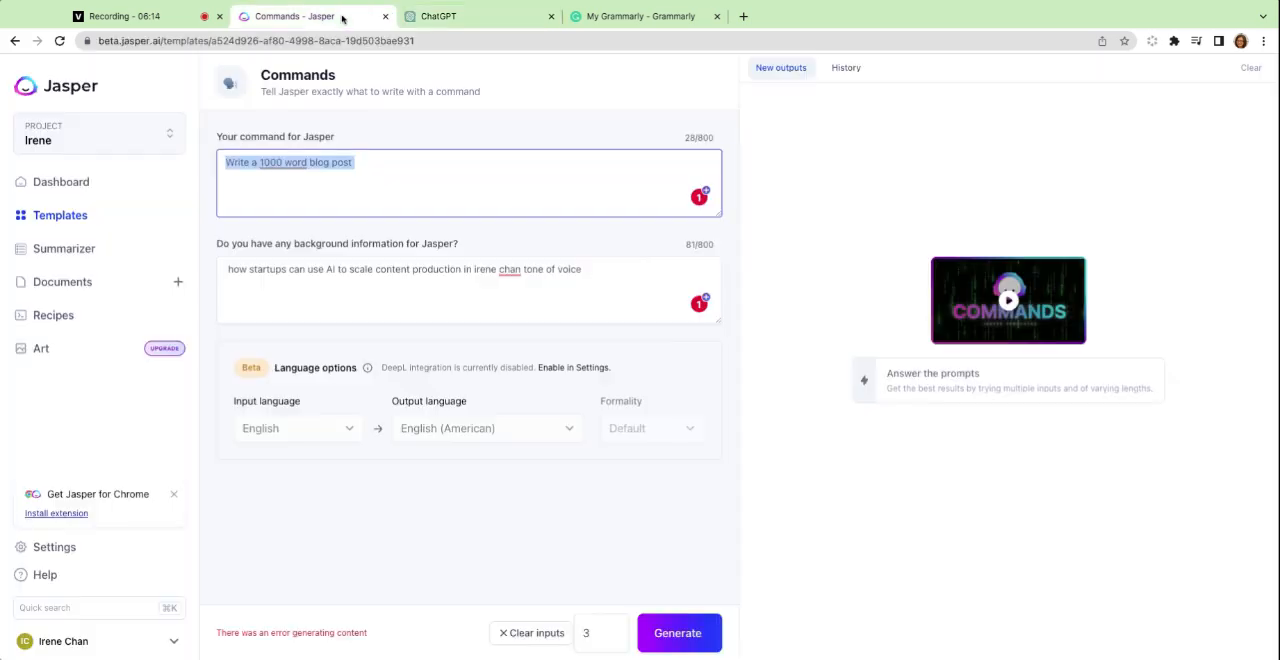
pyautogui.click(427, 271)
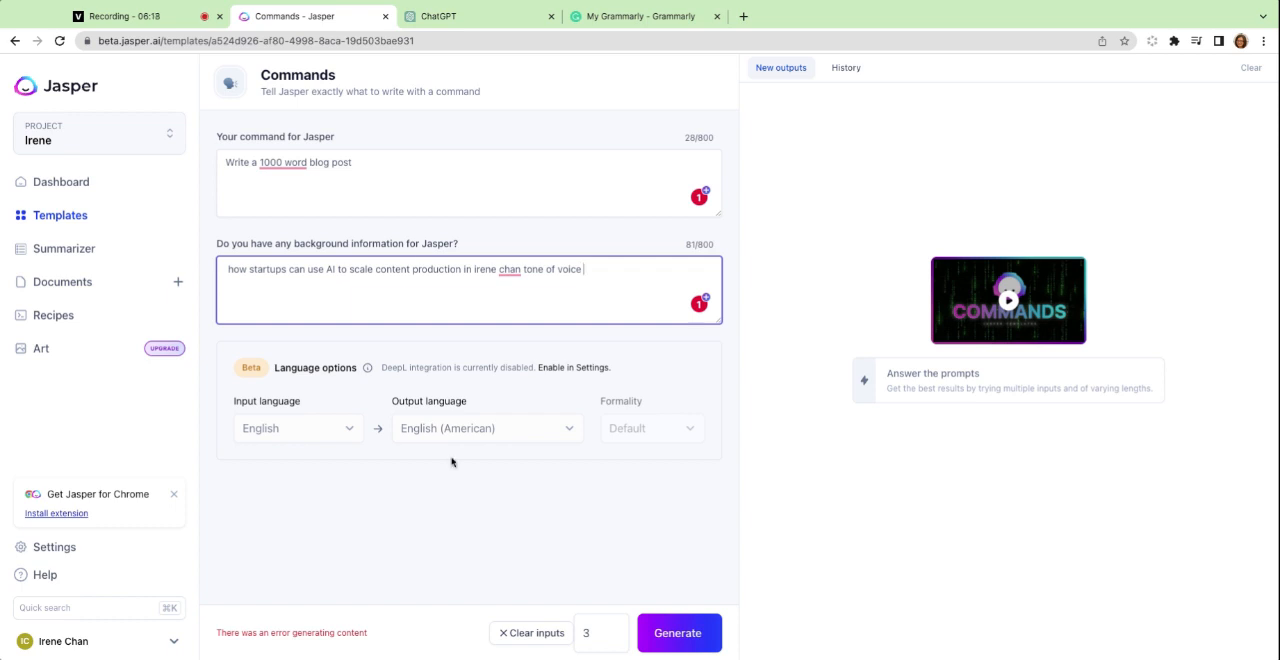
pyautogui.click(615, 629)
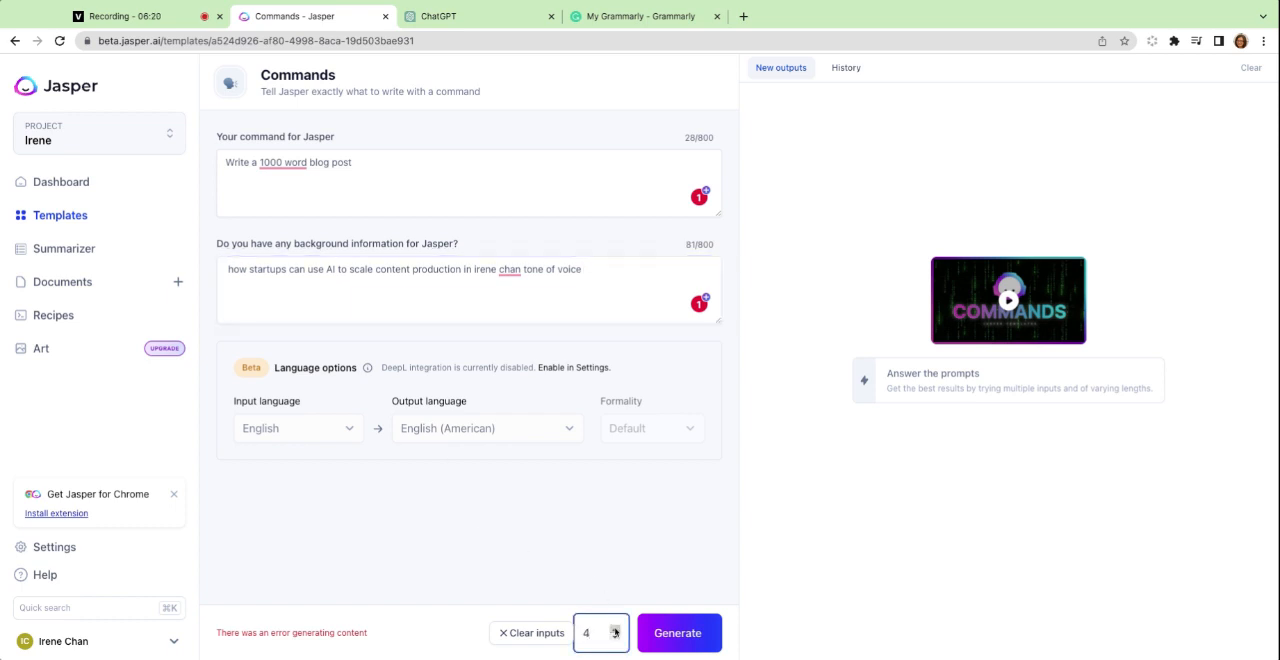
pyautogui.click(615, 637)
pyautogui.click(676, 634)
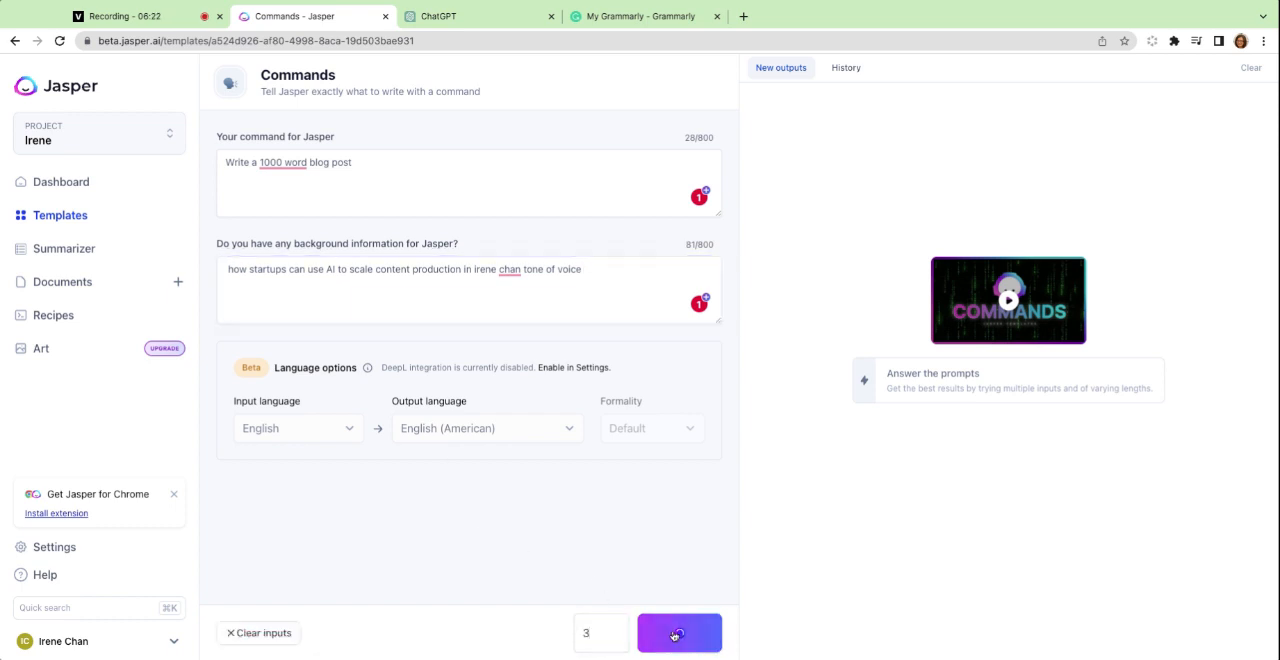
pyautogui.click(862, 74)
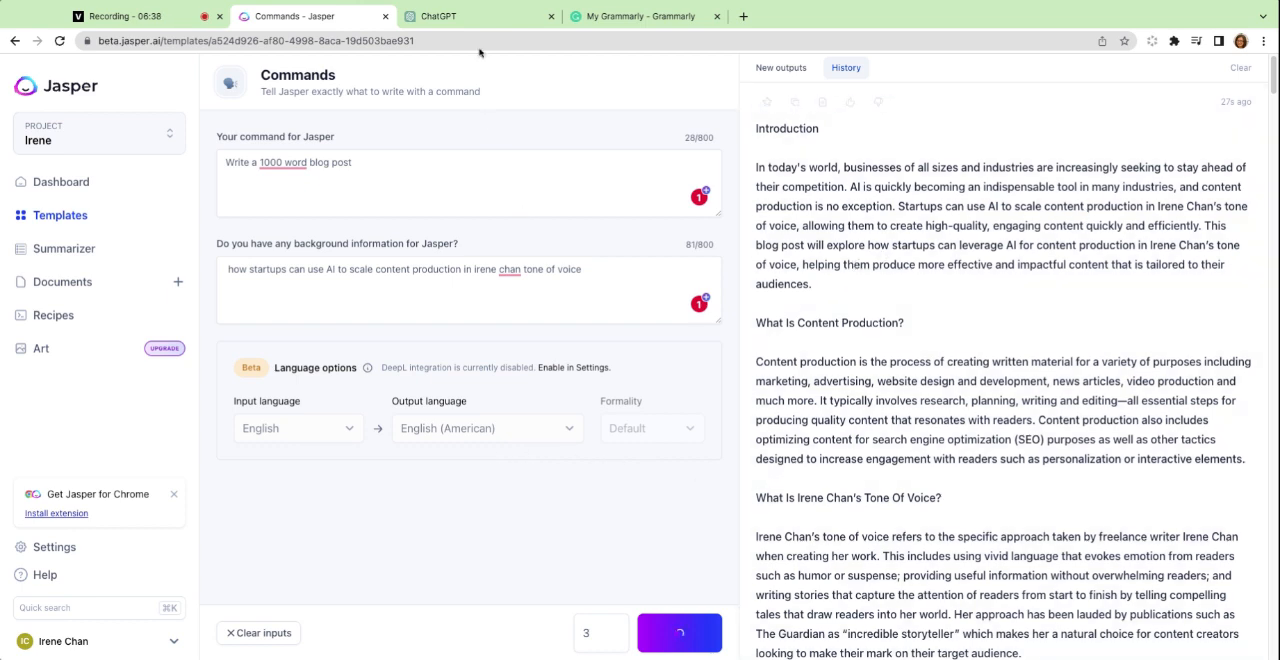
# Append Jasper's full background information about startups scaling content production with AI to the blog post command in ChatGPT and submit the prompt.
pyautogui.click(579, 262)
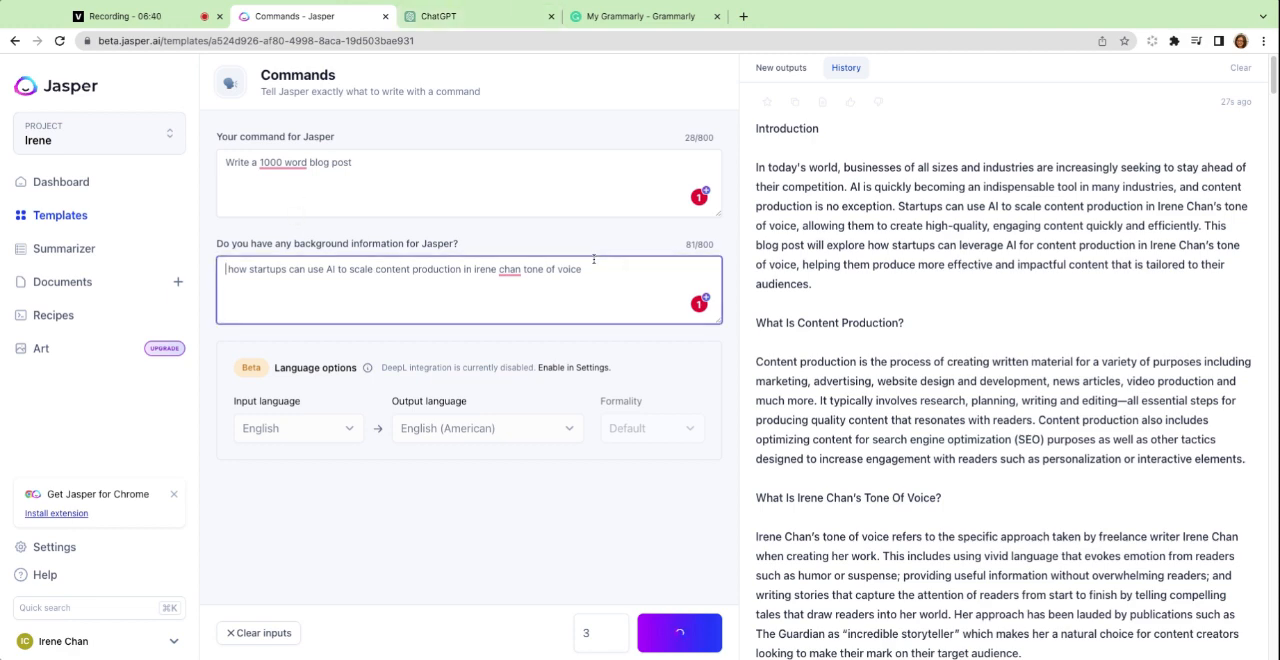
pyautogui.press('super+a')
pyautogui.press('super+c')
pyautogui.click(406, 16)
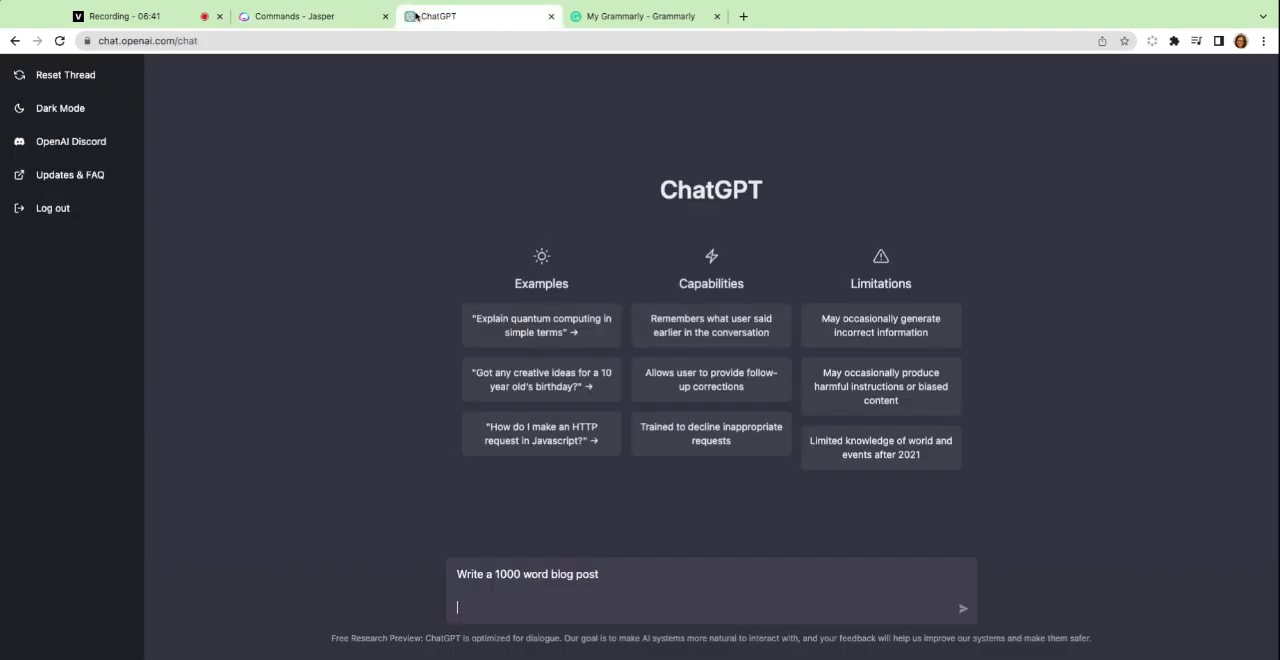
pyautogui.click(643, 567)
pyautogui.press('super+v')
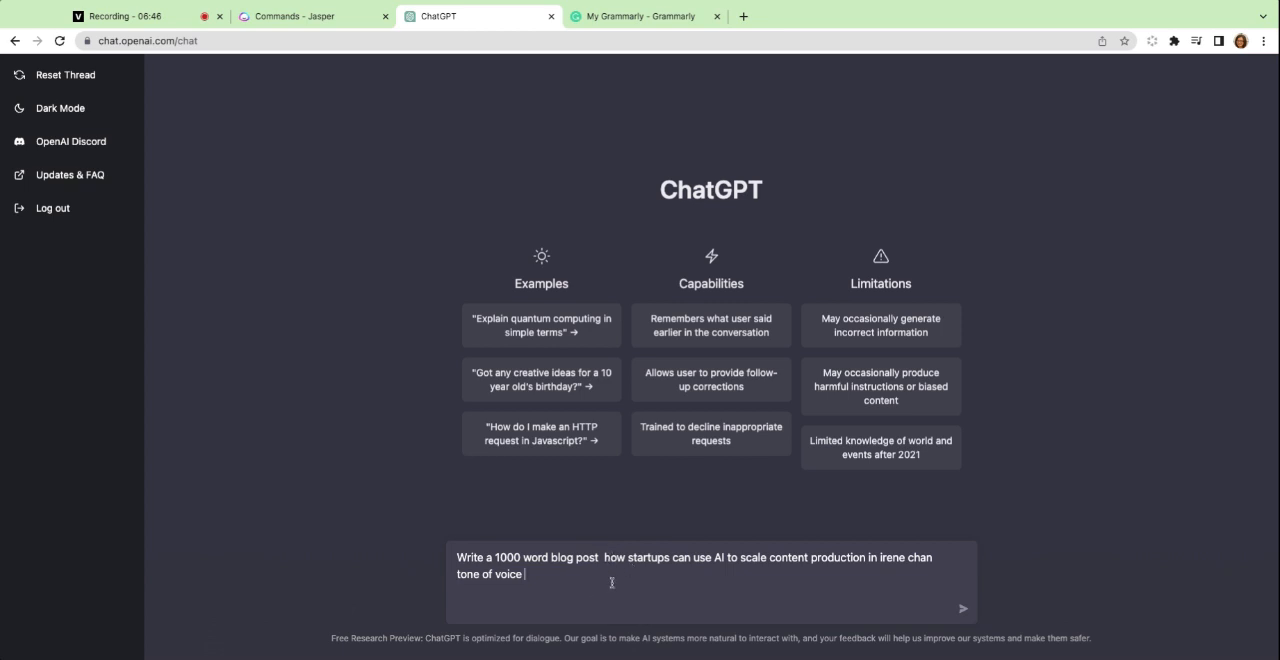
pyautogui.click(961, 609)
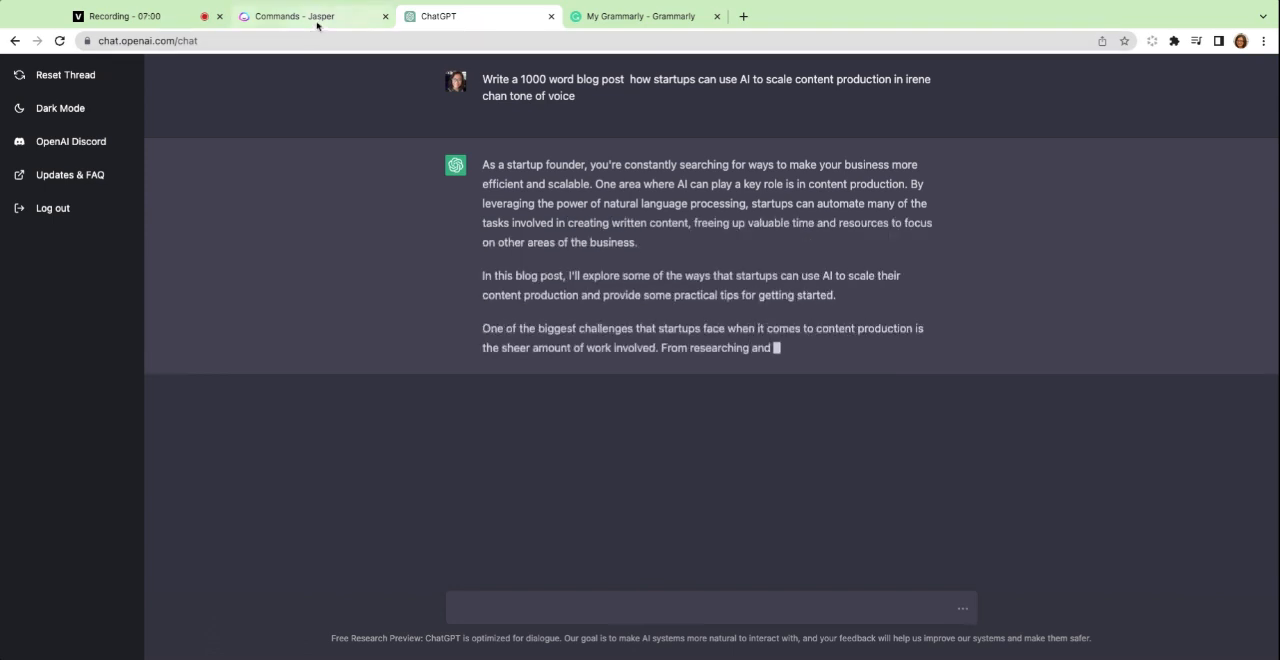
# Return to Jasper, show the newly generated outputs and copy the first blog post.
pyautogui.click(318, 18)
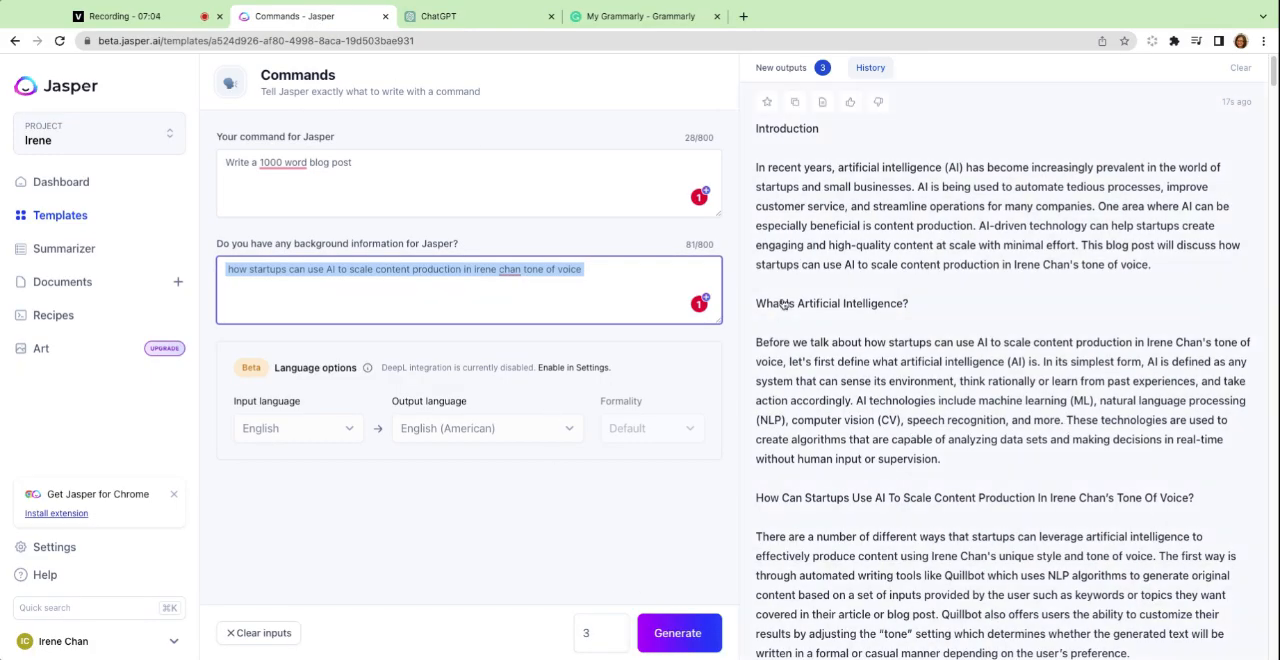
pyautogui.click(797, 78)
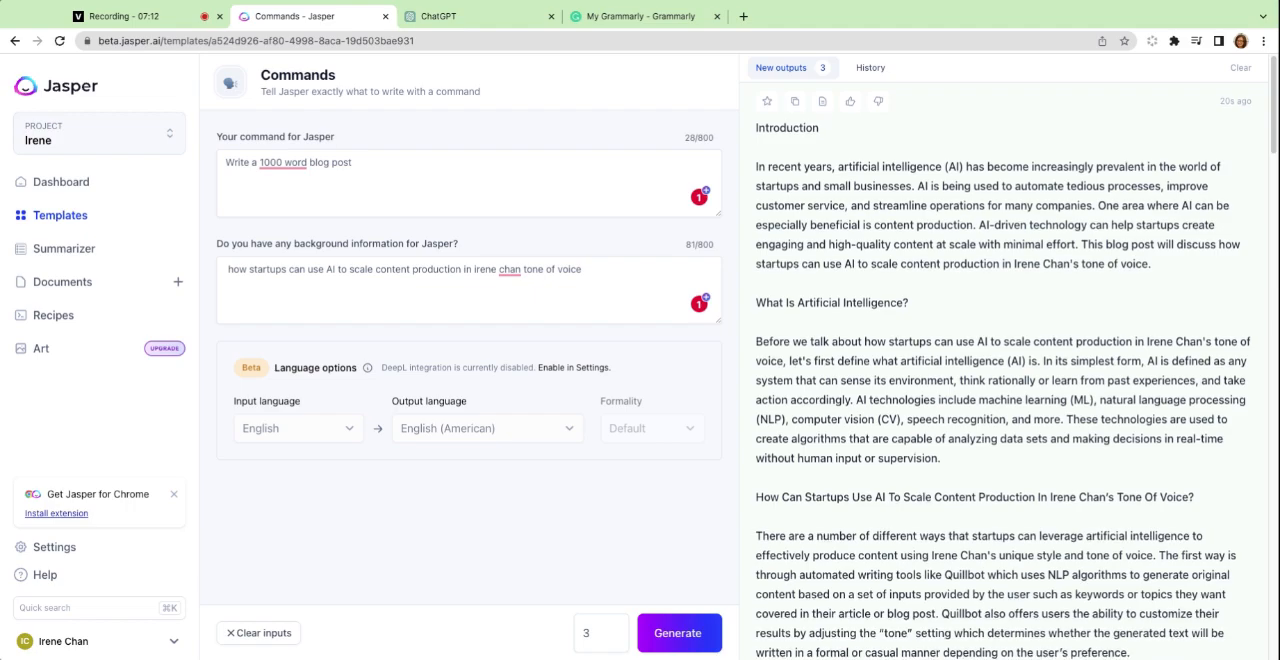
pyautogui.scroll(-10, 1003, 371)
pyautogui.scroll(6, 1003, 371)
pyautogui.scroll(4, 886, 265)
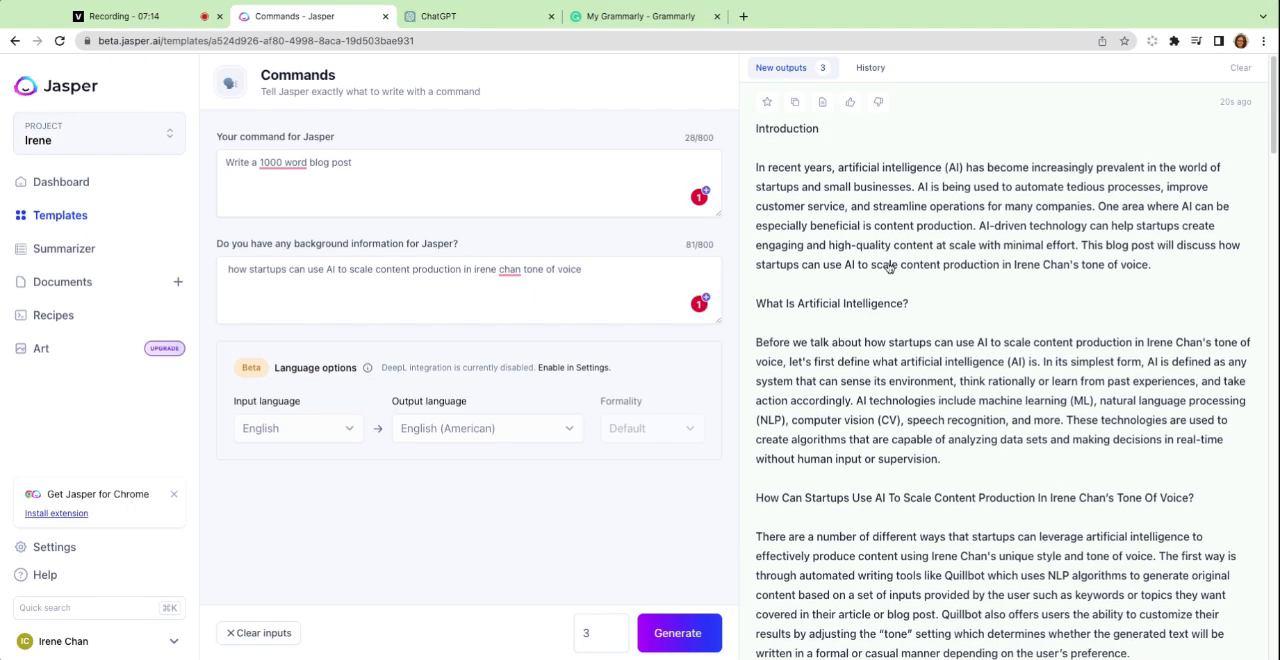
pyautogui.click(796, 103)
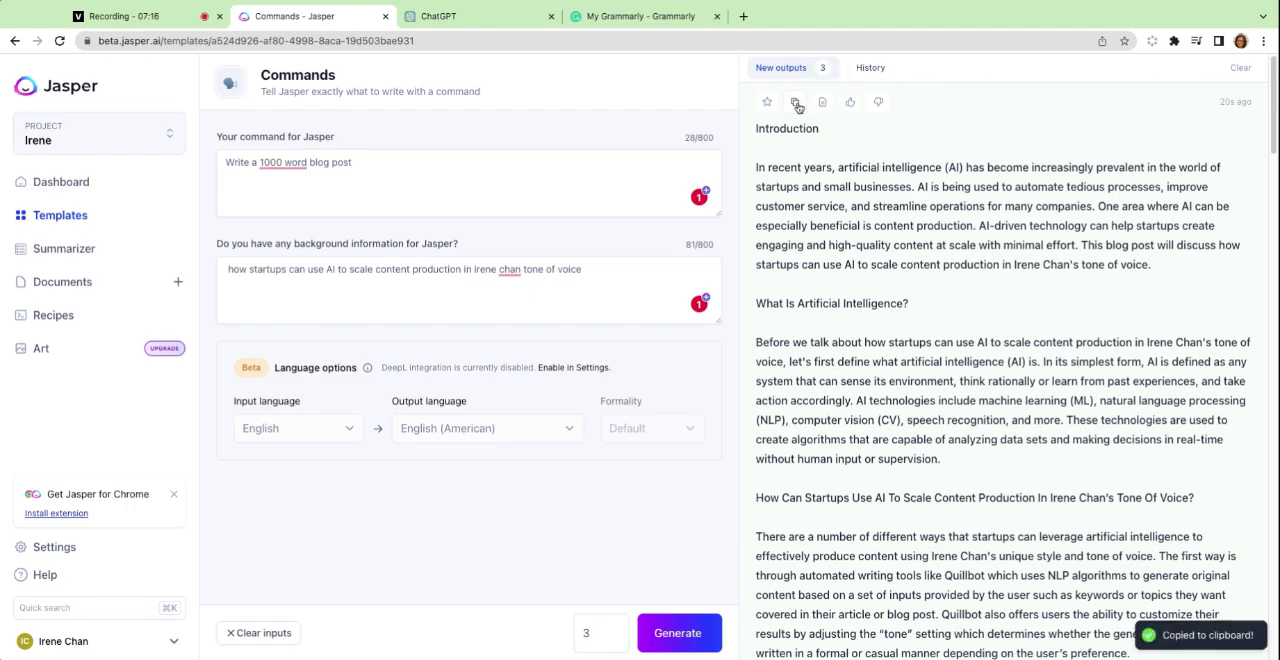
# Search for wordcounter.io in a new browser tab and open the Word Counter site.
pyautogui.click(743, 16)
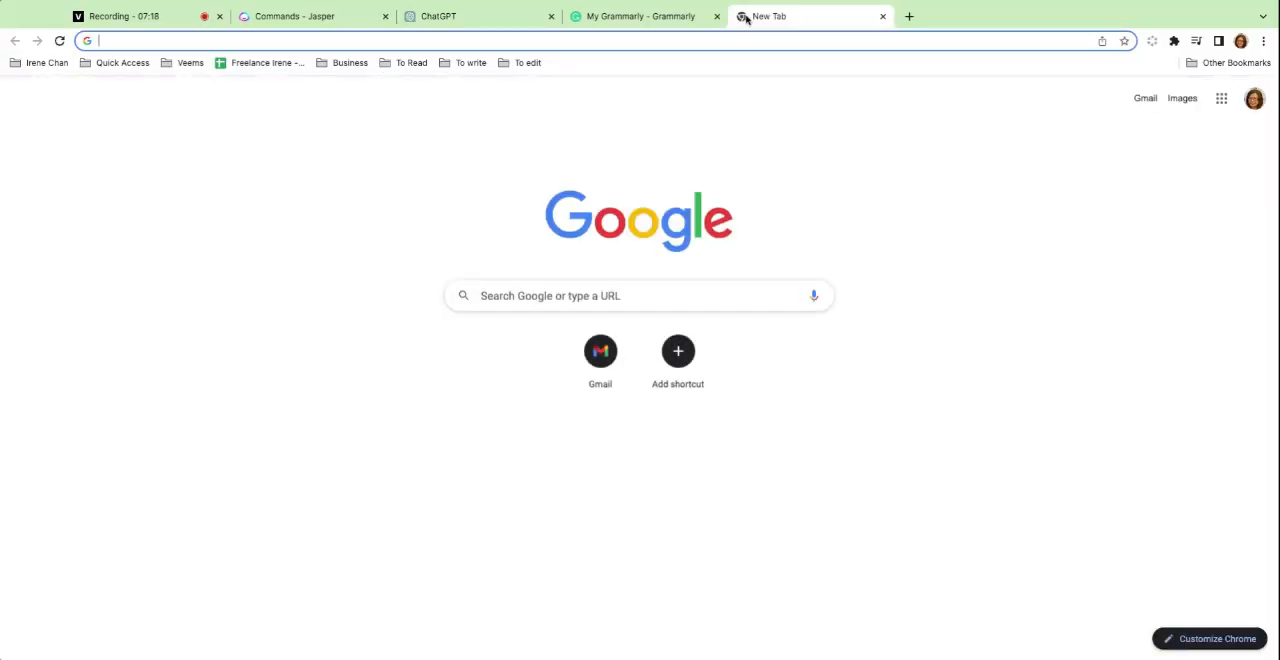
pyautogui.write('wordc')
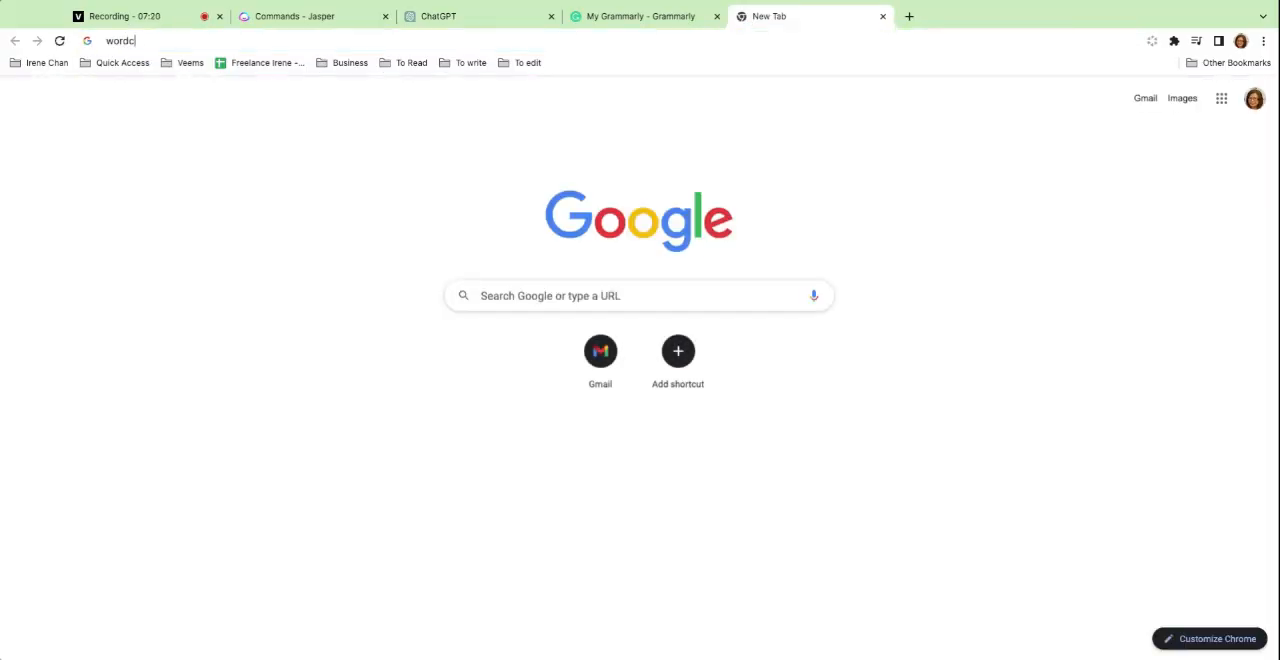
pyautogui.write('ounter')
pyautogui.press('Return')
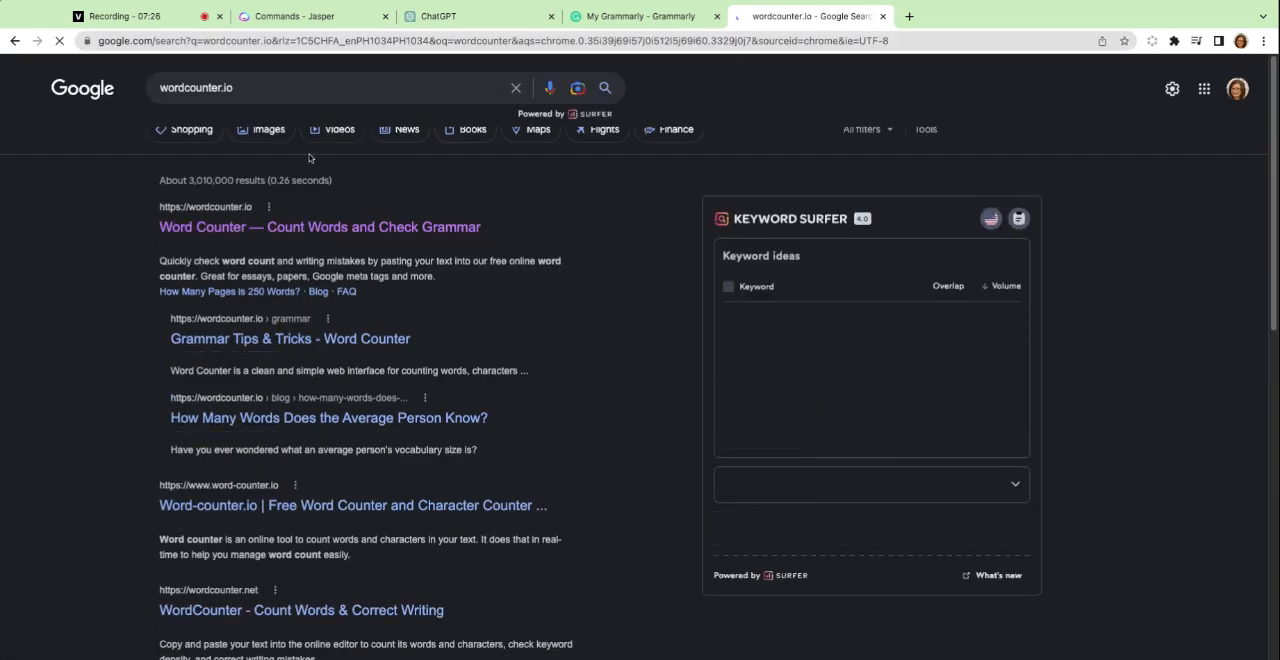
pyautogui.click(278, 227)
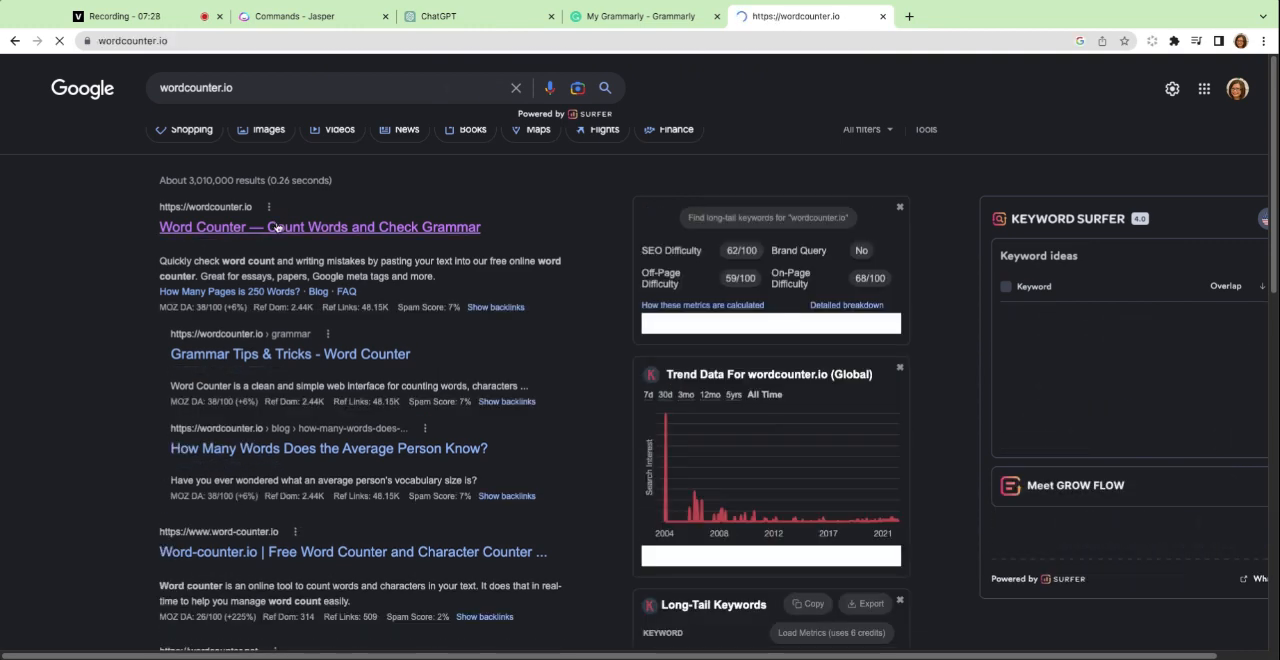
# Replace the existing text in Word Counter with the copied Jasper blog post and look through it.
pyautogui.press('super+a')
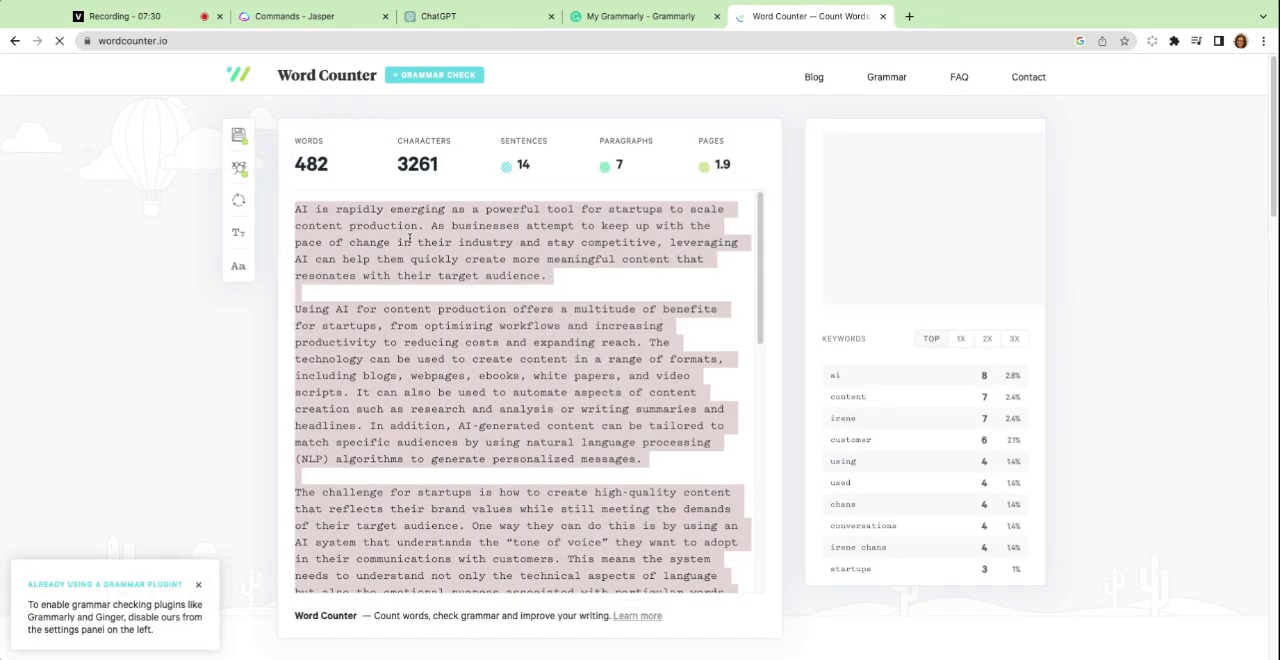
pyautogui.press('BackSpace')
pyautogui.press('super+v')
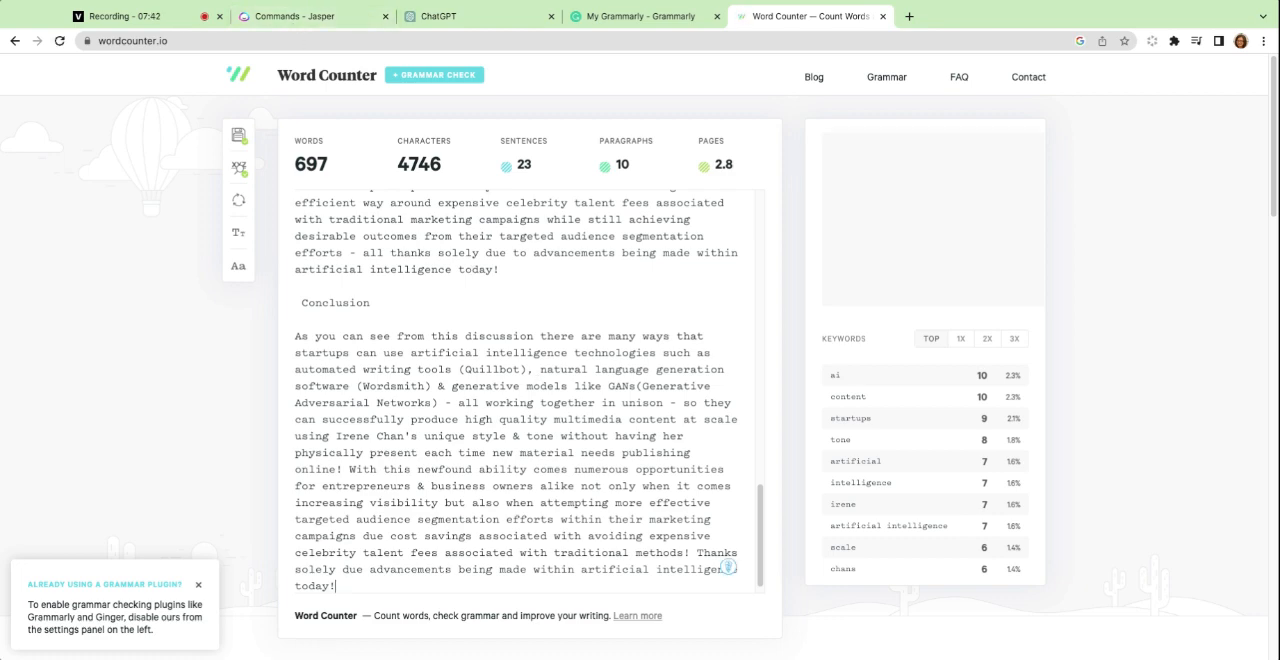
pyautogui.scroll(-1, 516, 391)
pyautogui.scroll(15, 516, 391)
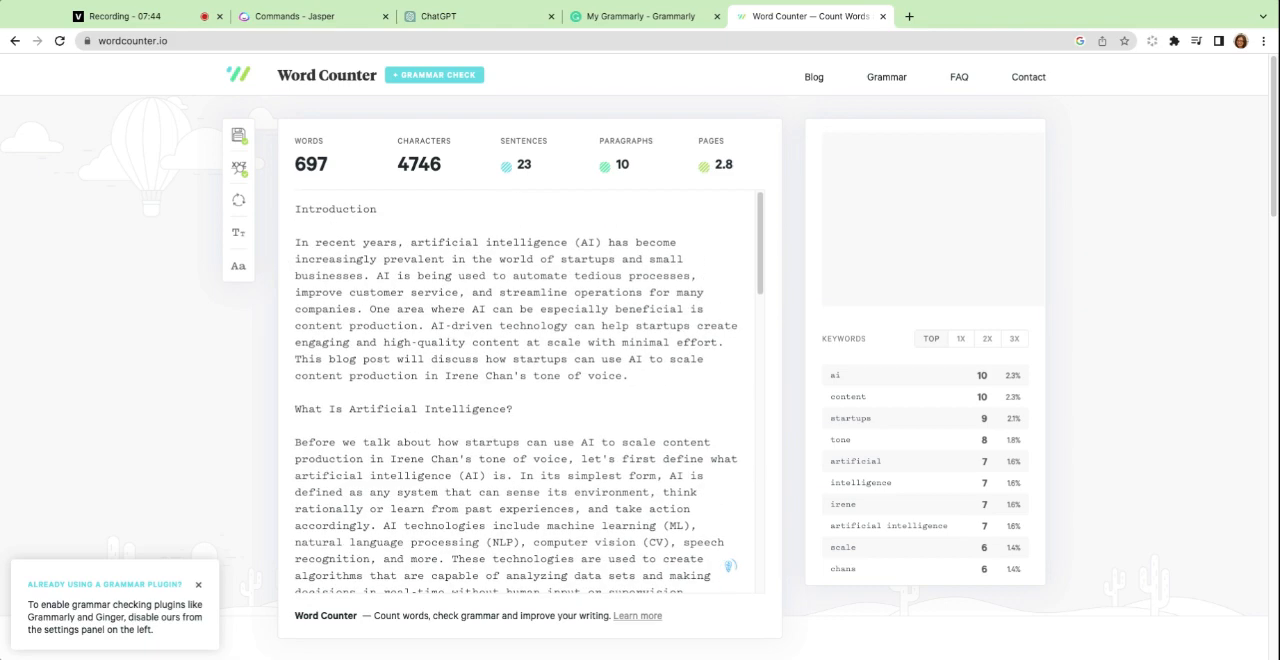
pyautogui.scroll(-15, 446, 418)
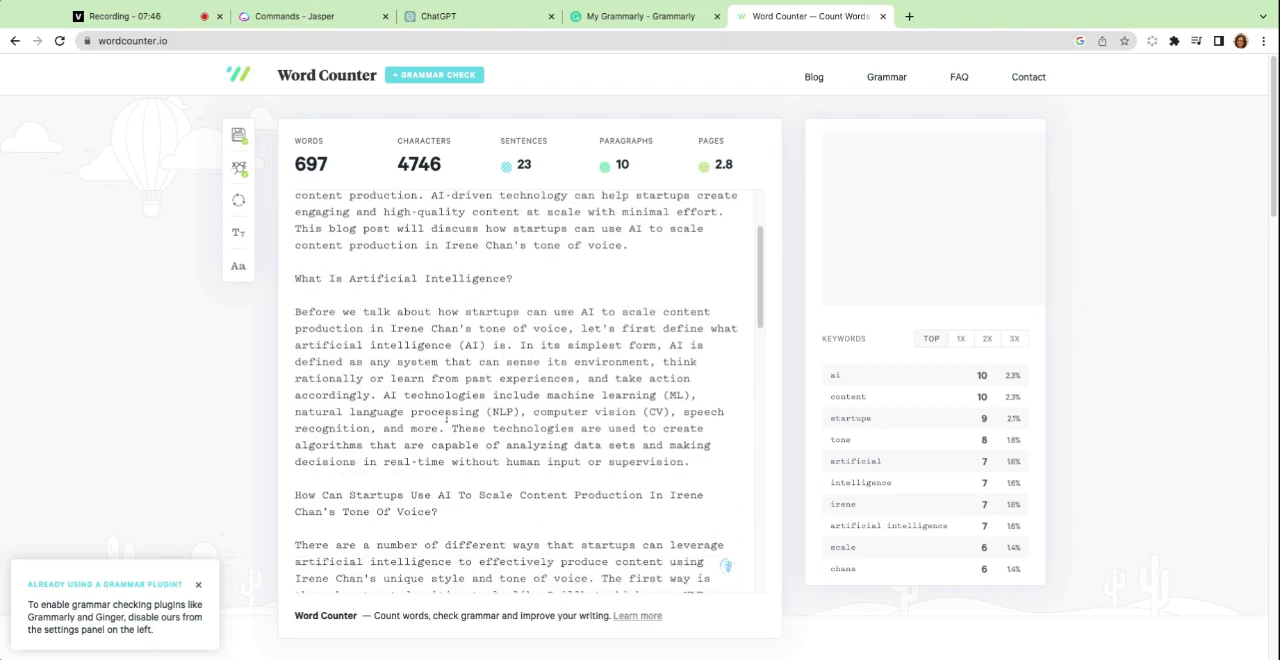
pyautogui.click(477, 30)
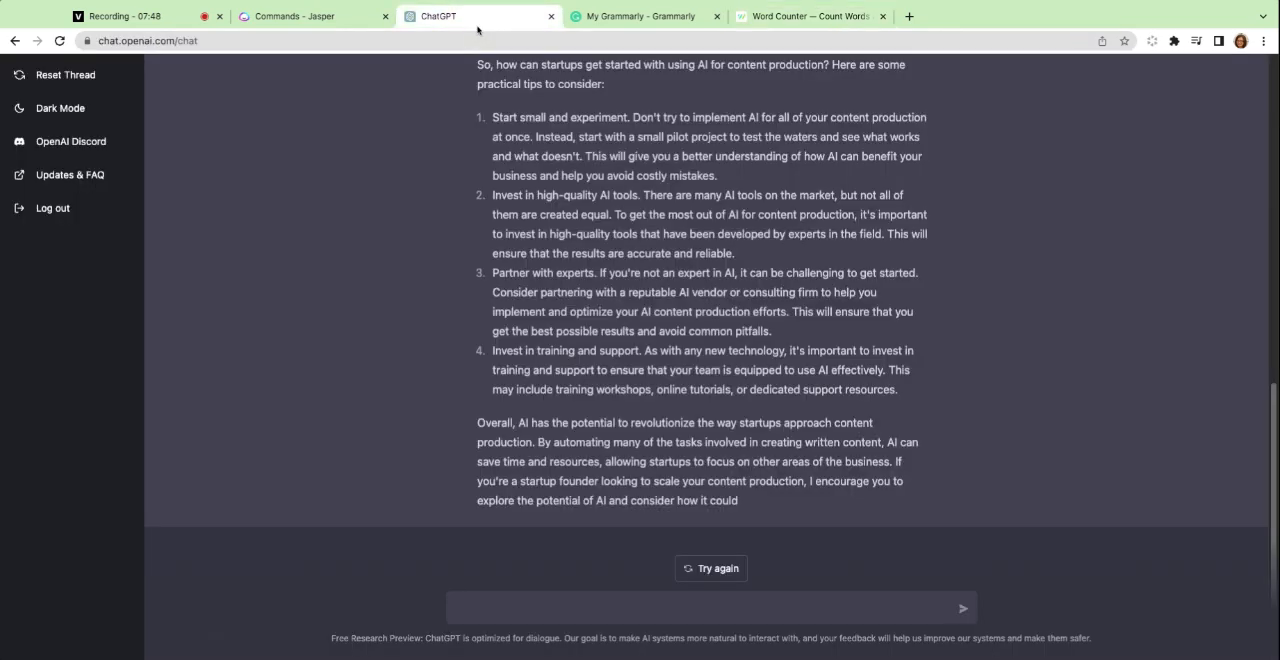
pyautogui.scroll(15, 675, 288)
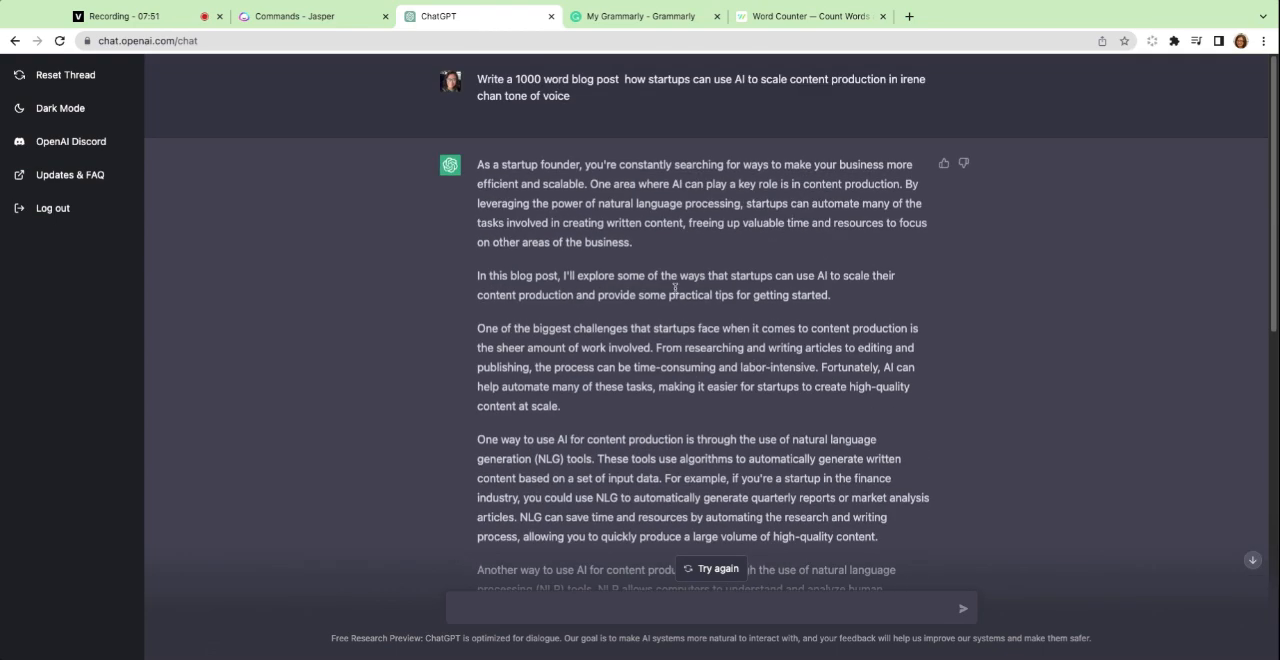
pyautogui.moveTo(482, 167); pyautogui.dragTo(717, 478)
pyautogui.scroll(-1, 689, 417)
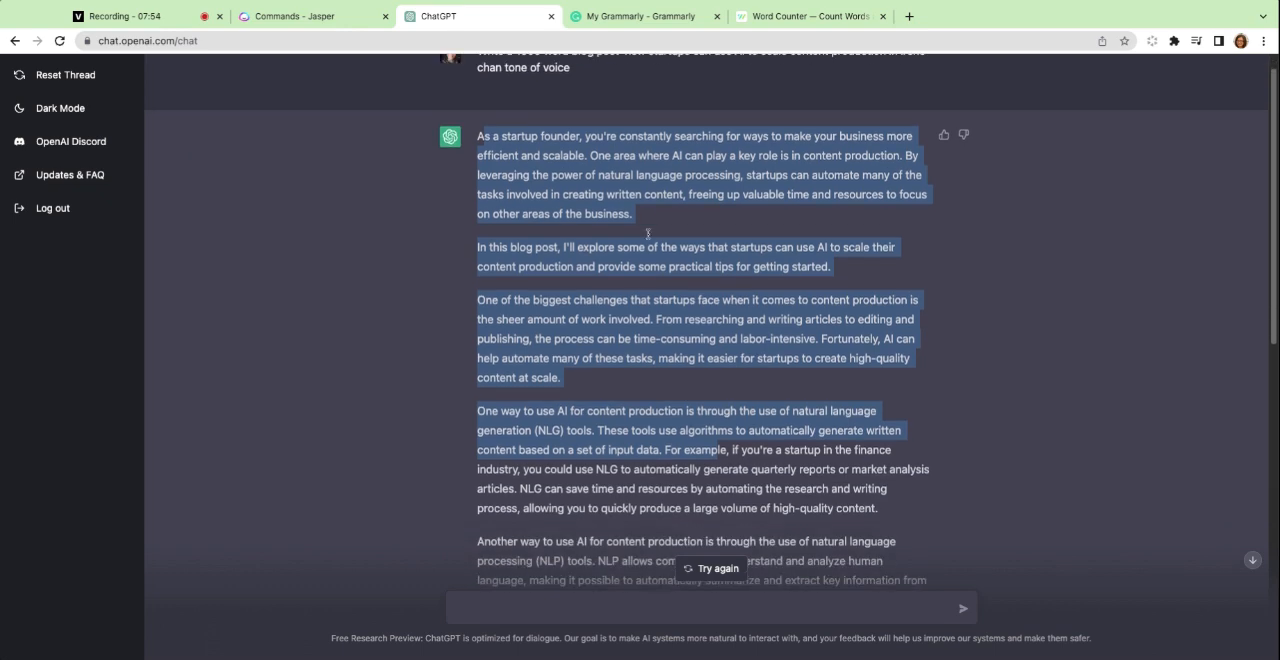
# Open wordcounter.io a second time in another new browser tab.
pyautogui.click(758, 18)
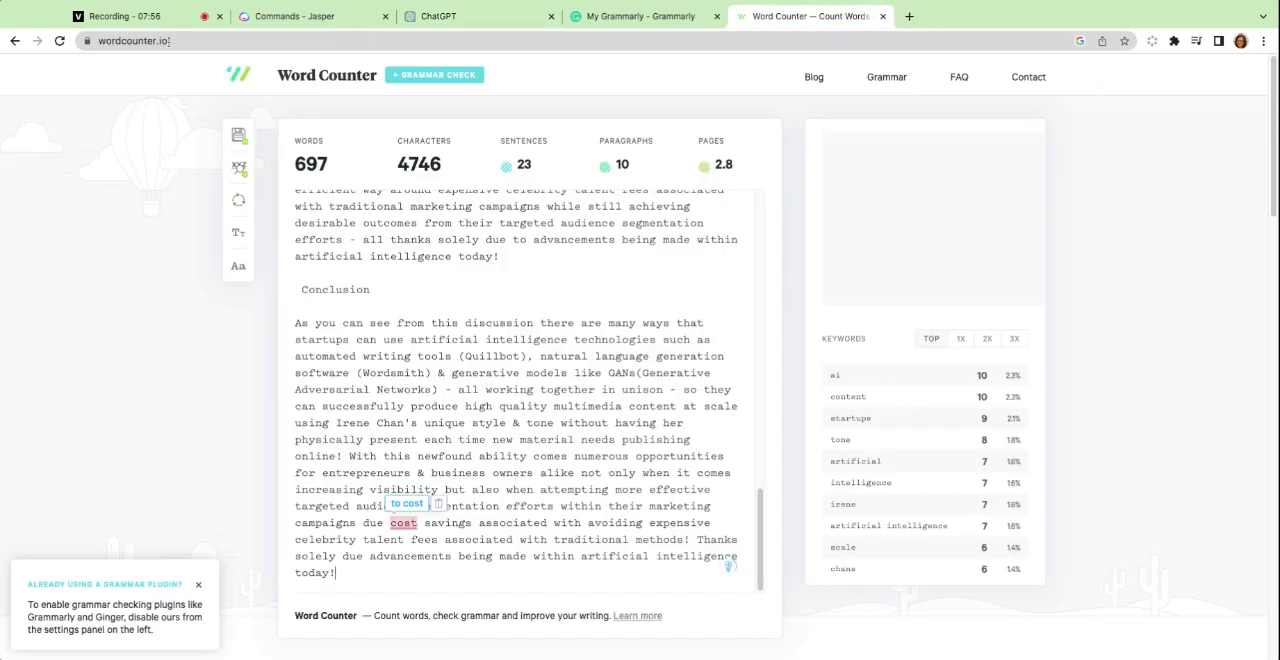
pyautogui.click(350, 40)
pyautogui.click(909, 16)
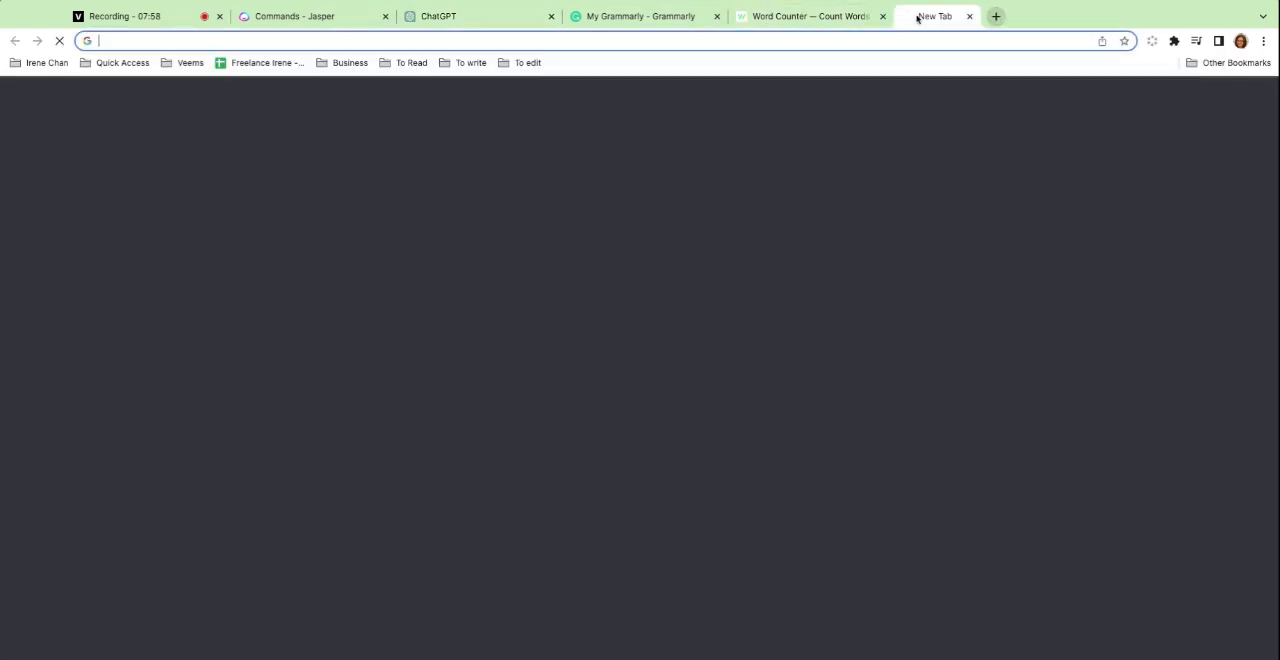
pyautogui.press('Return')
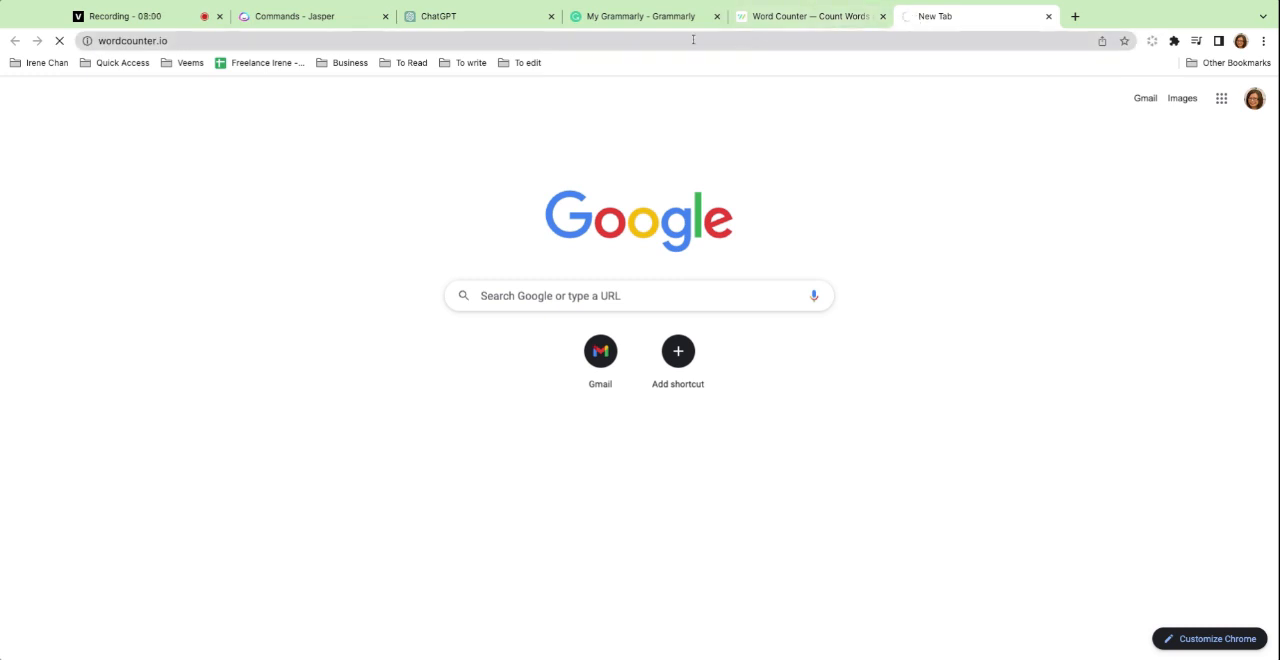
# Select and copy ChatGPT's entire blog post response, from its opening sentence to its last line.
pyautogui.click(457, 20)
pyautogui.scroll(1, 524, 217)
pyautogui.click(524, 217)
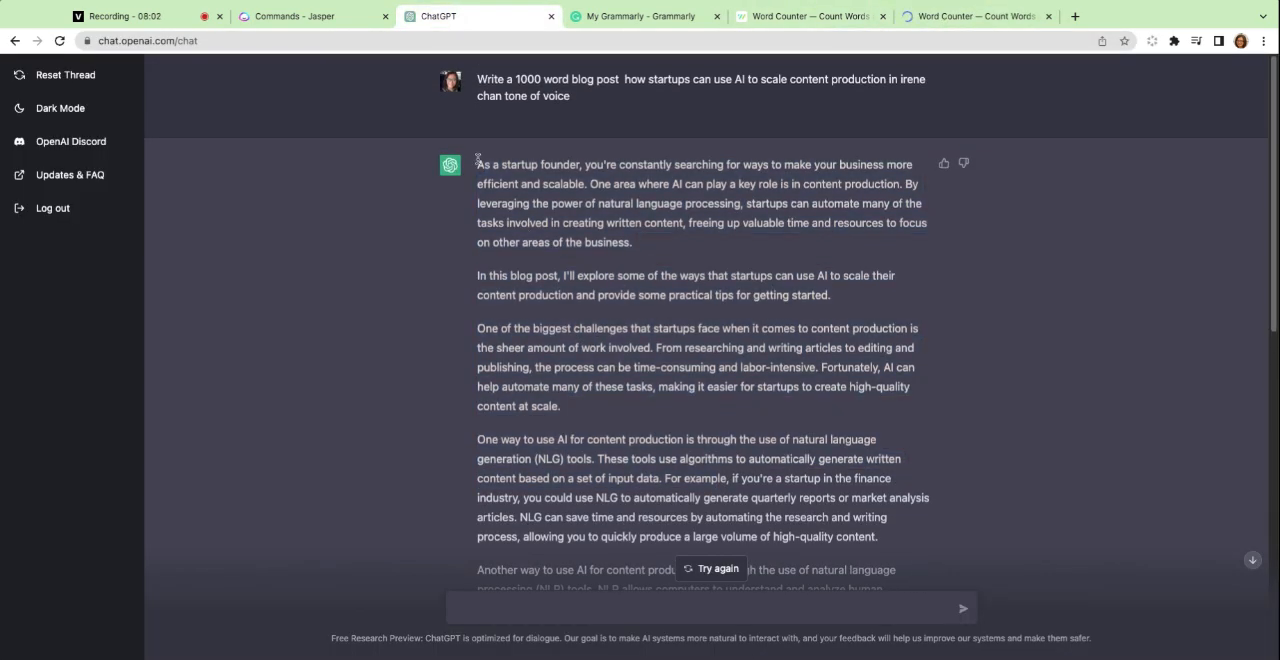
pyautogui.moveTo(478, 160); pyautogui.dragTo(759, 498)
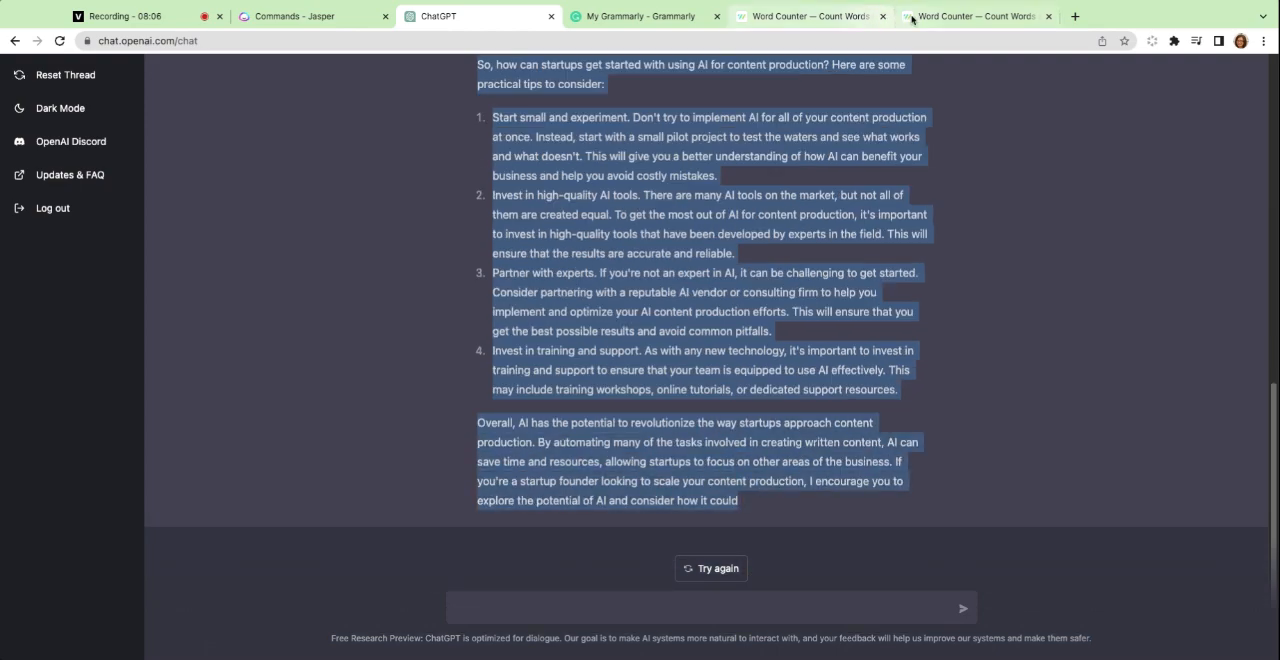
# Replace the text in the second Word Counter tab with the copied ChatGPT blog post and look through it.
pyautogui.click(975, 16)
pyautogui.click(541, 214)
pyautogui.press('super+a')
pyautogui.press('BackSpace')
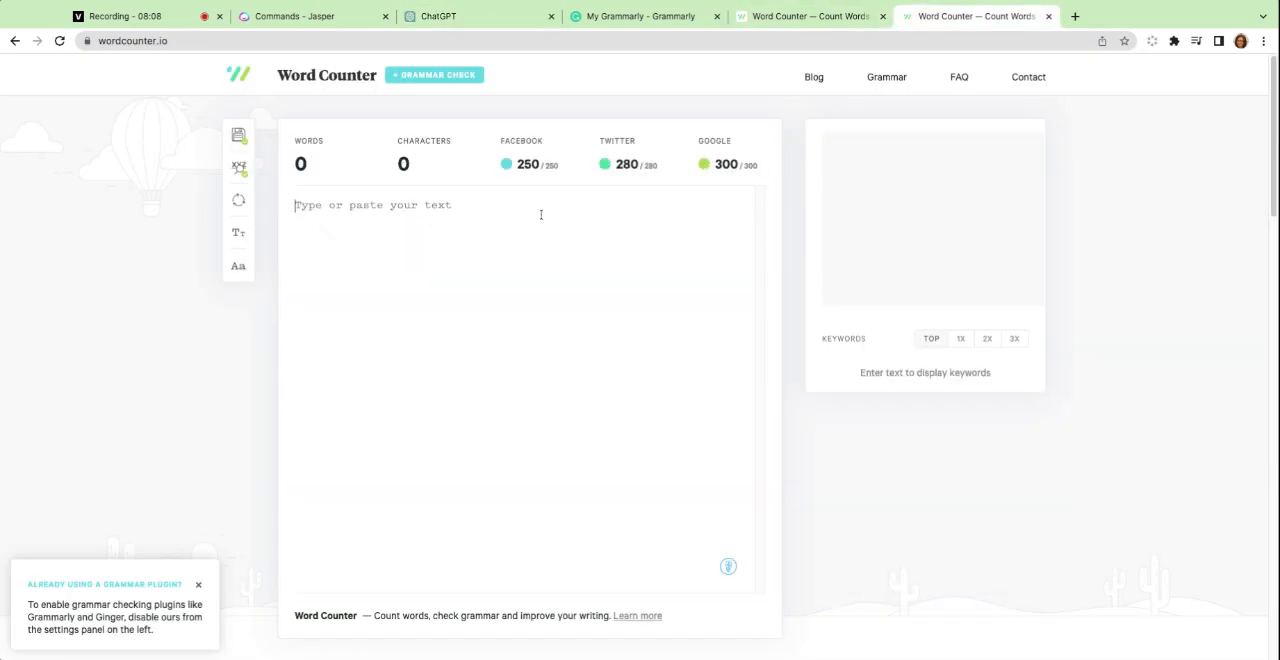
pyautogui.press('super+v')
pyautogui.scroll(-1, 424, 281)
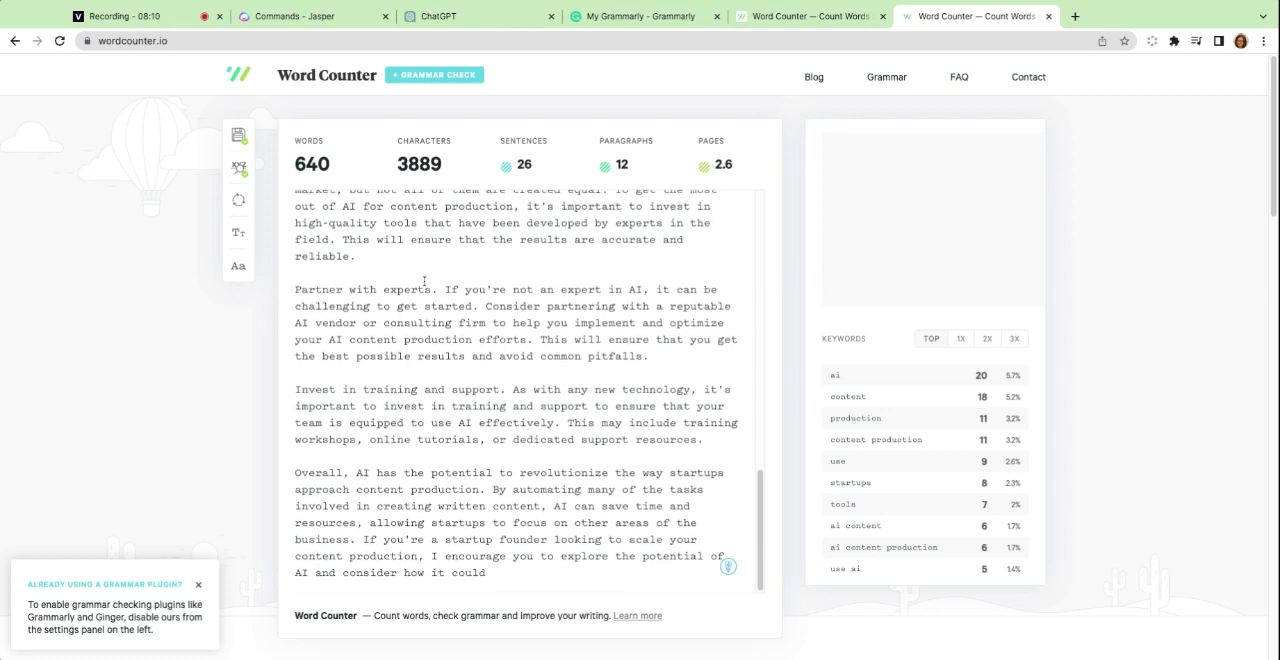
pyautogui.scroll(15, 424, 281)
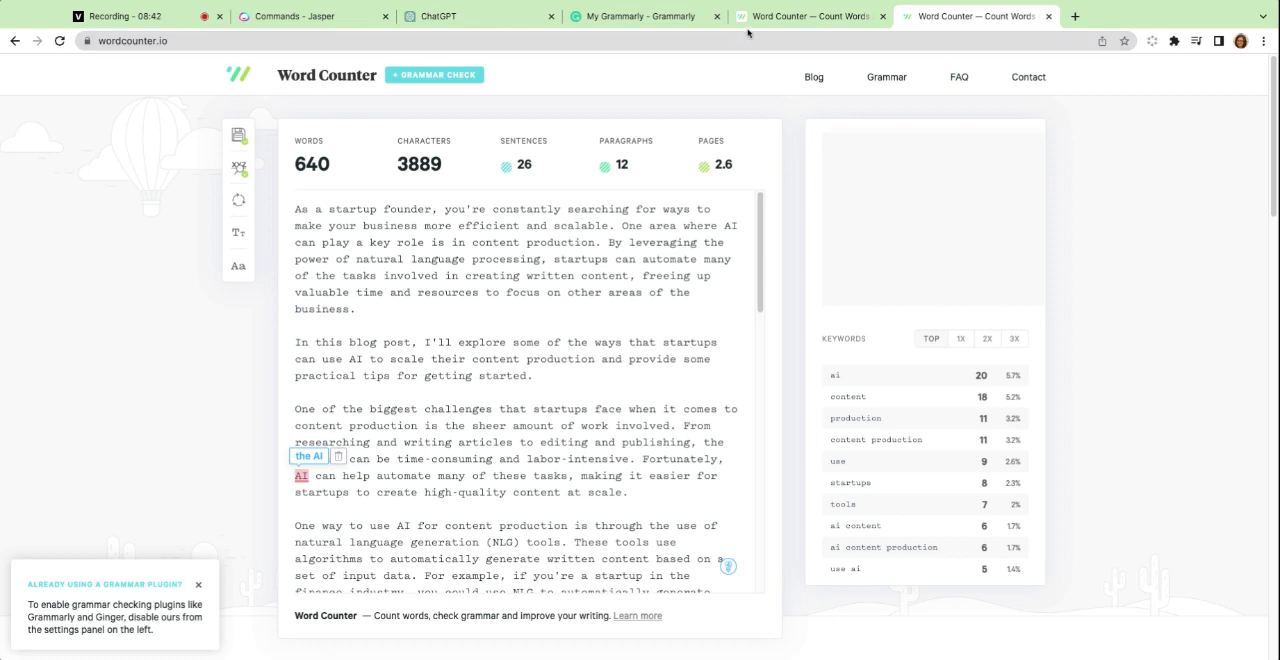
# Switch to Jasper and read its first blog post output from the introduction through the conclusion.
pyautogui.click(293, 16)
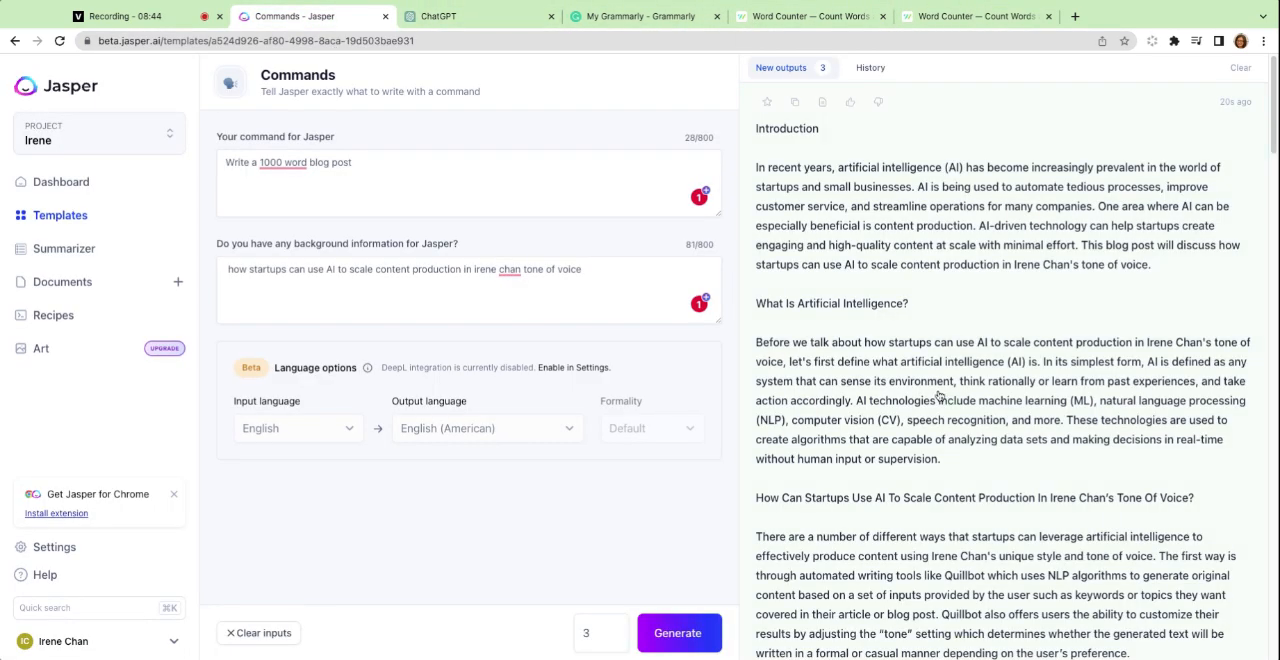
pyautogui.scroll(-1, 821, 222)
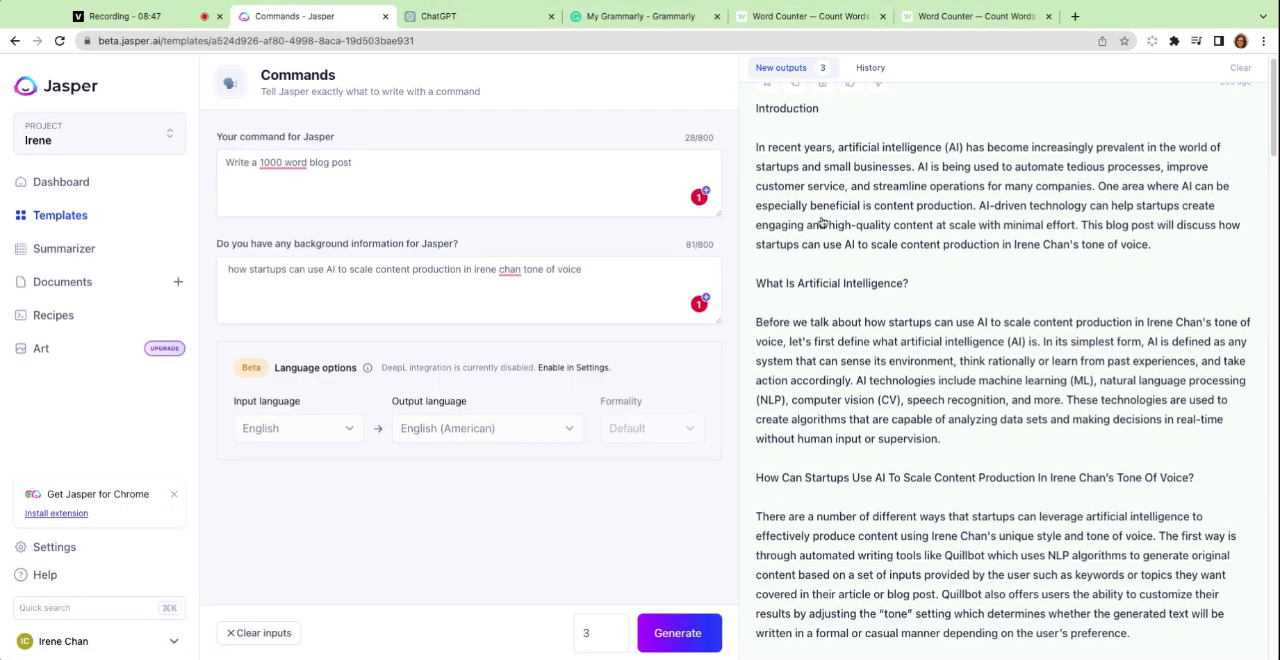
pyautogui.scroll(1, 1004, 371)
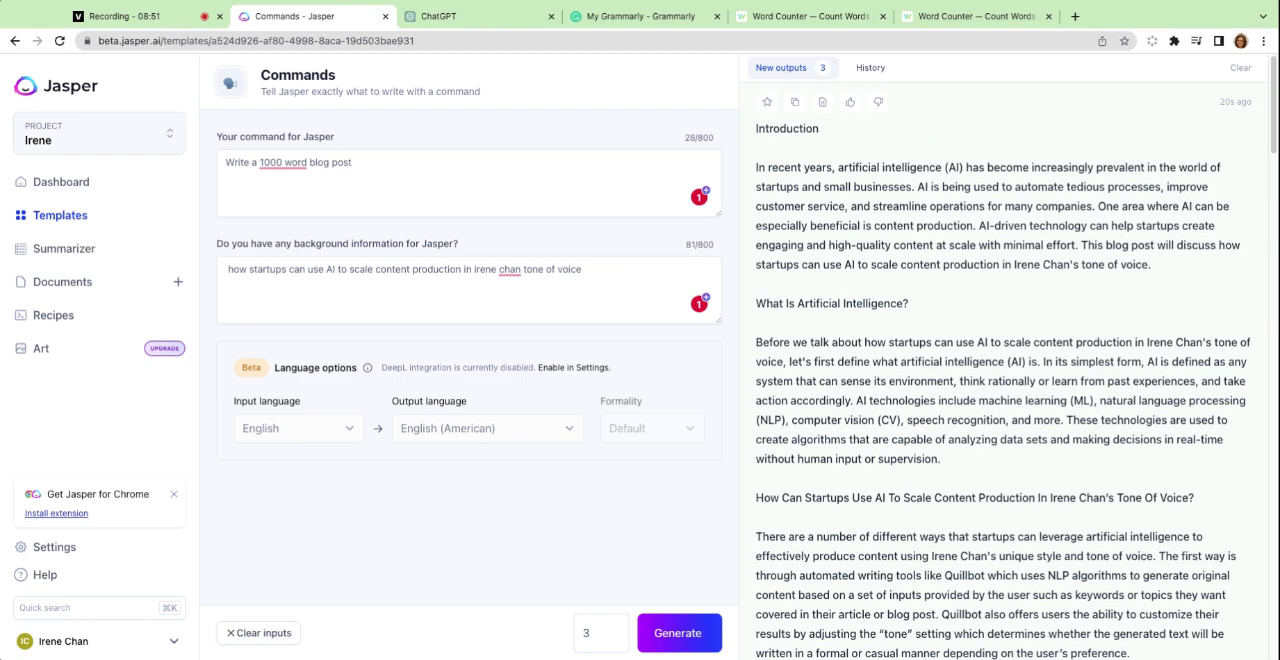
pyautogui.scroll(-1, 842, 264)
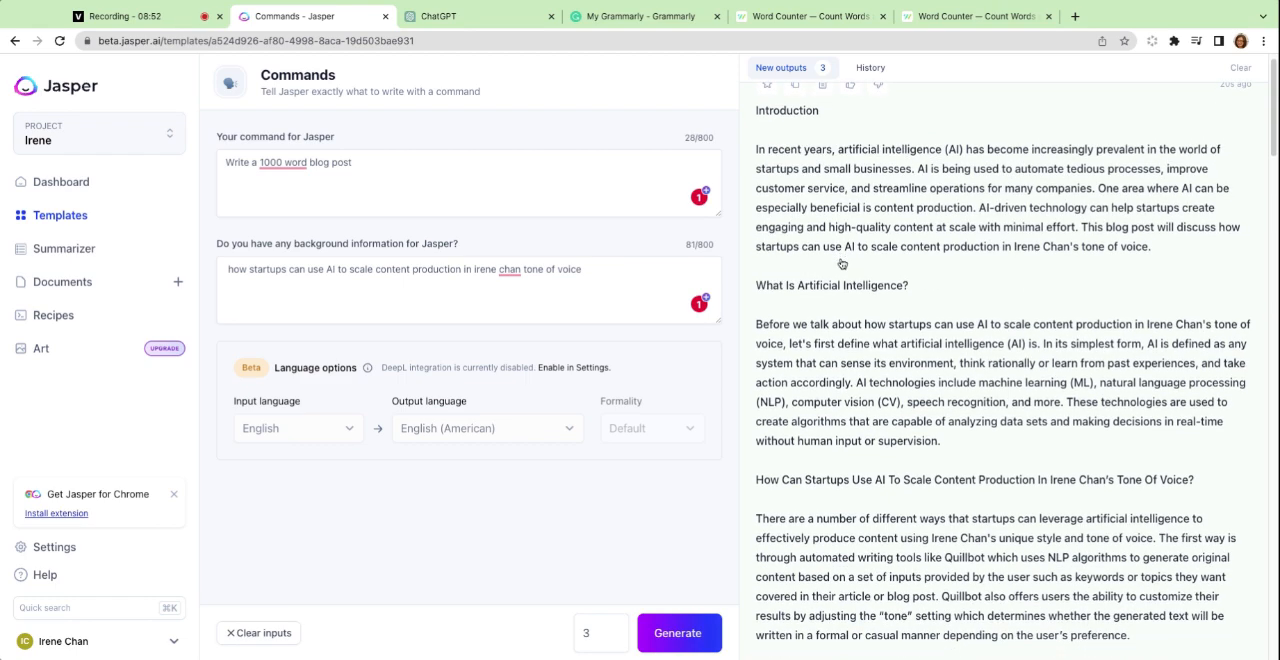
pyautogui.scroll(-10, 842, 258)
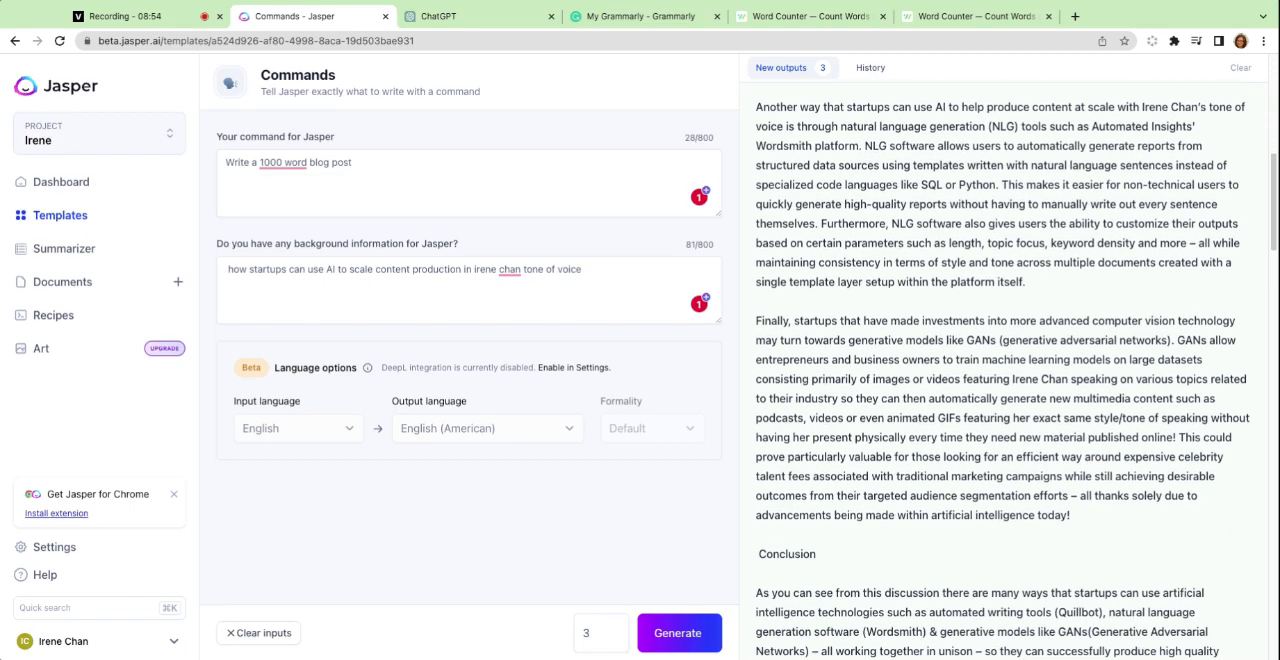
pyautogui.scroll(-1, 988, 384)
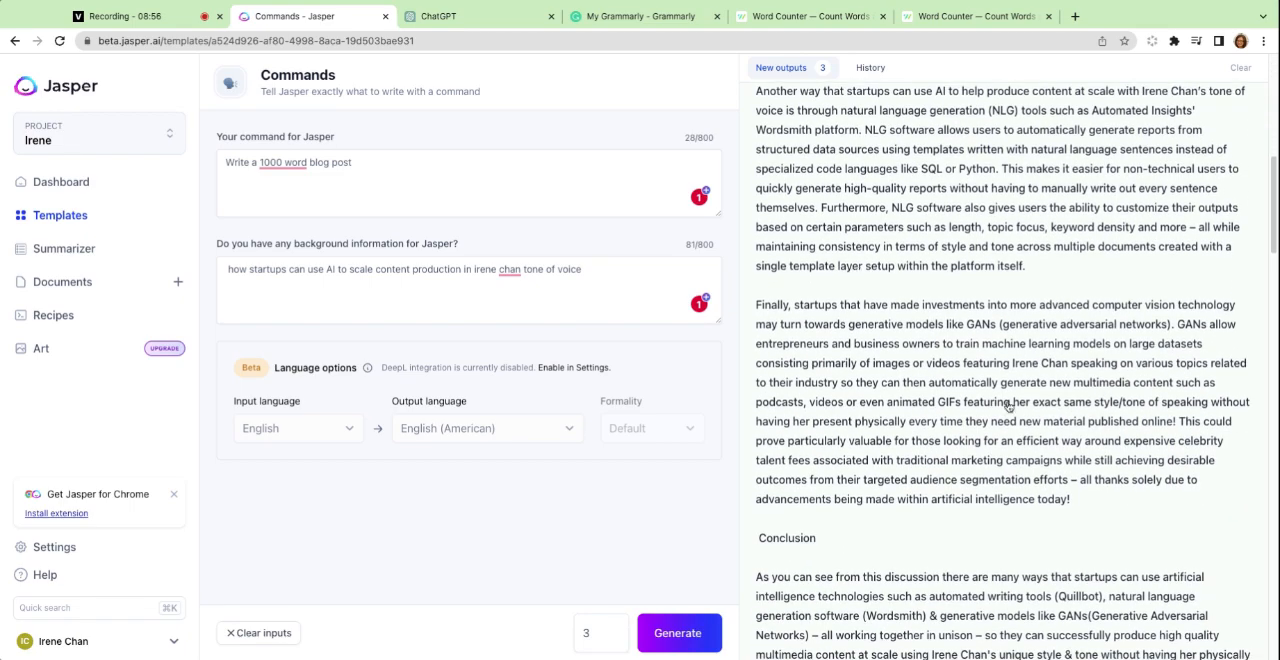
pyautogui.scroll(-10, 1008, 405)
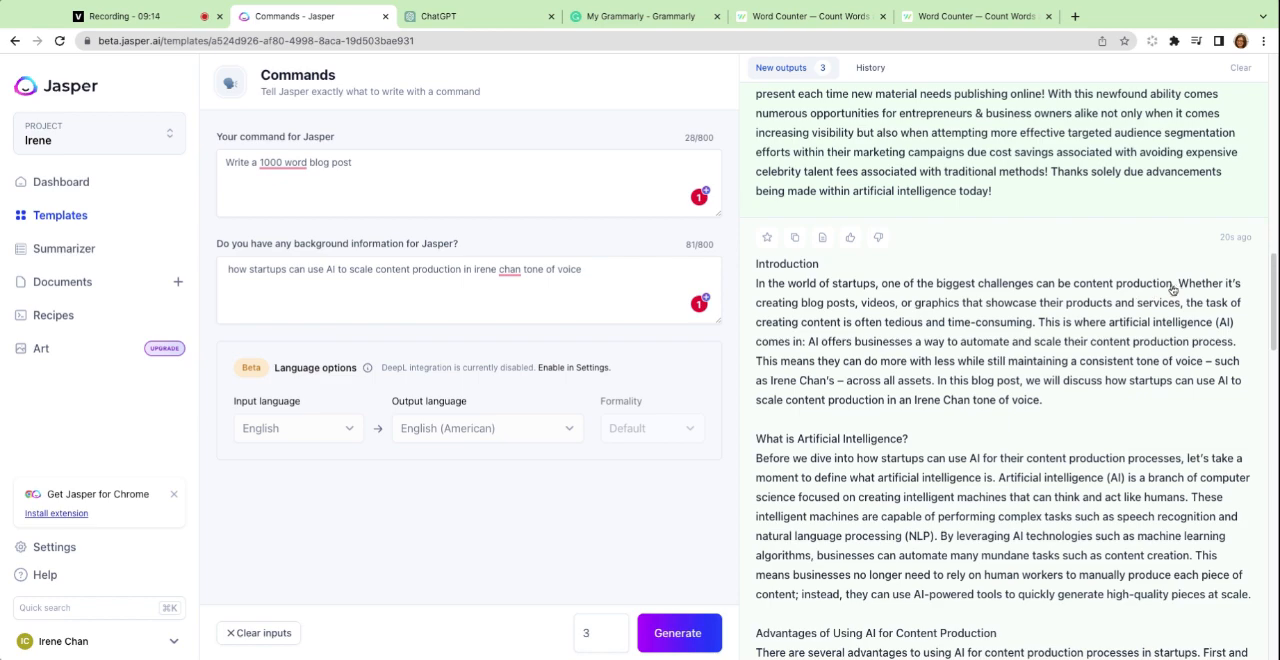
# Examine Jasper's second blog post output, checking its section headings, the advantages of AI and the tone-of-voice section.
pyautogui.scroll(-2, 972, 393)
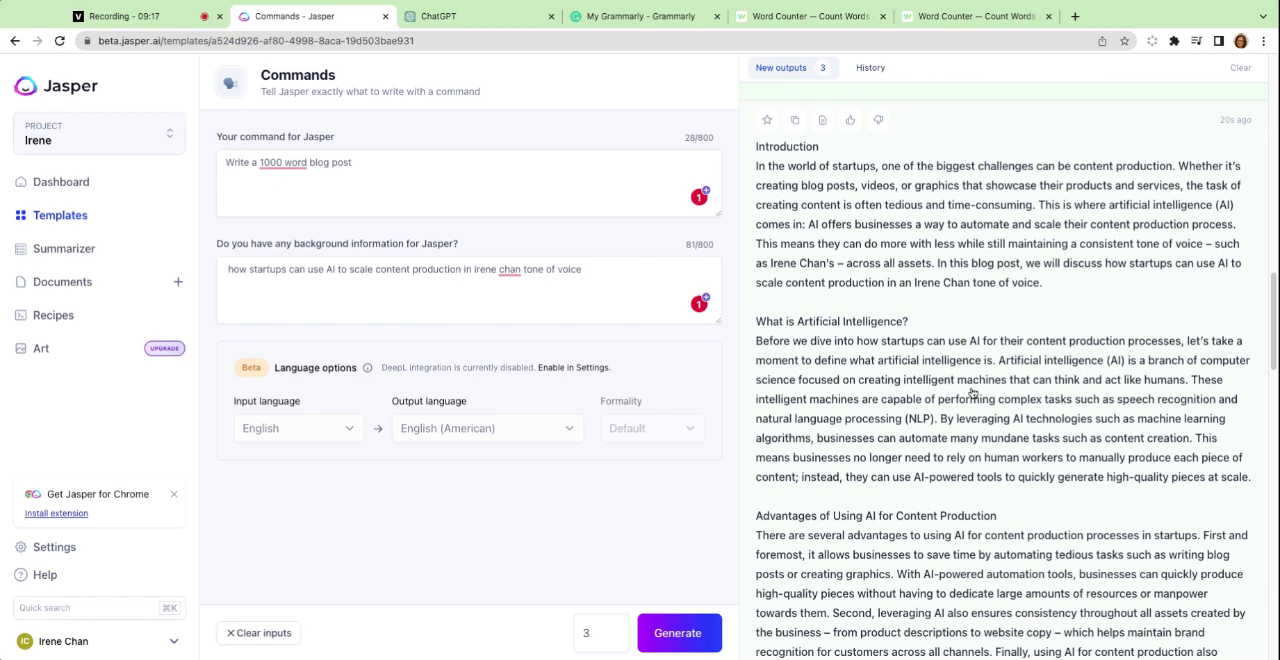
pyautogui.scroll(-1, 972, 393)
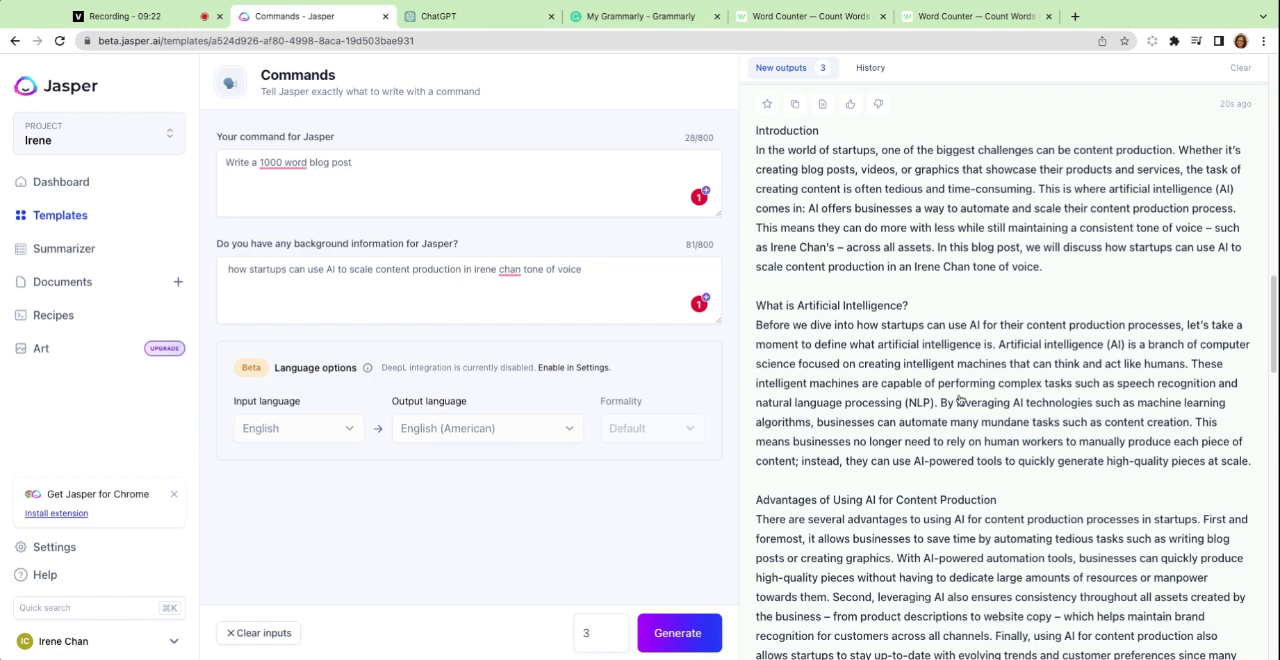
pyautogui.scroll(-5, 855, 420)
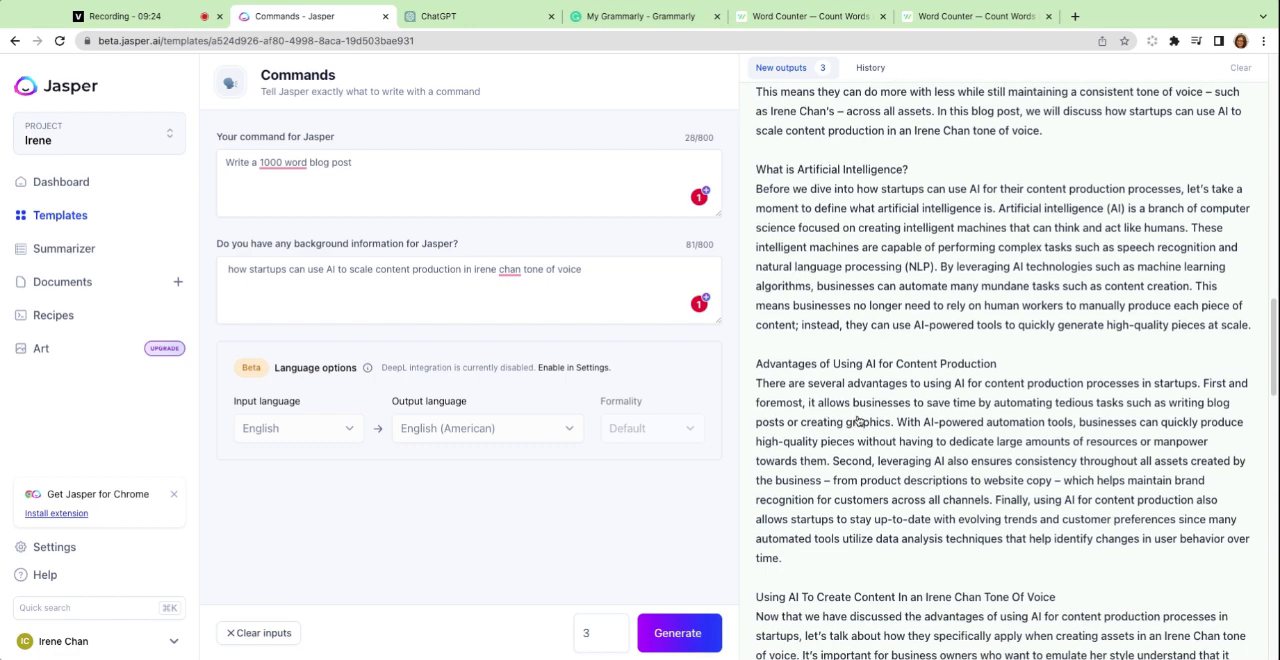
pyautogui.scroll(5, 880, 410)
pyautogui.scroll(-2, 980, 380)
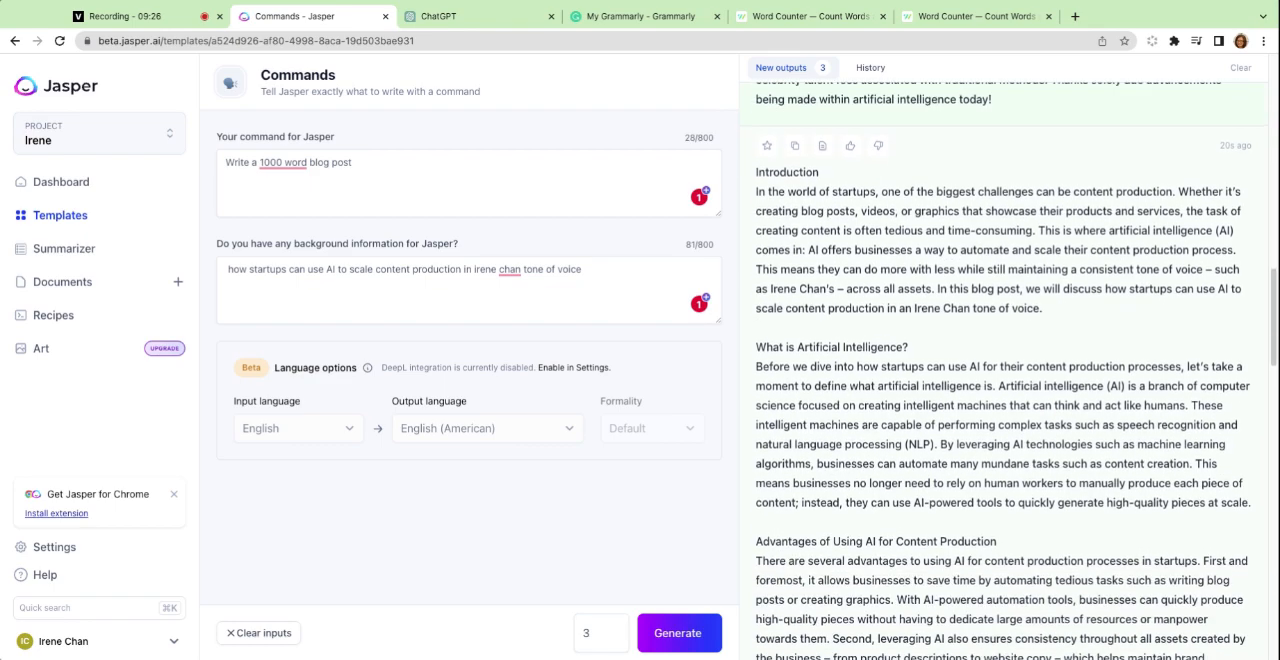
pyautogui.scroll(-10, 992, 376)
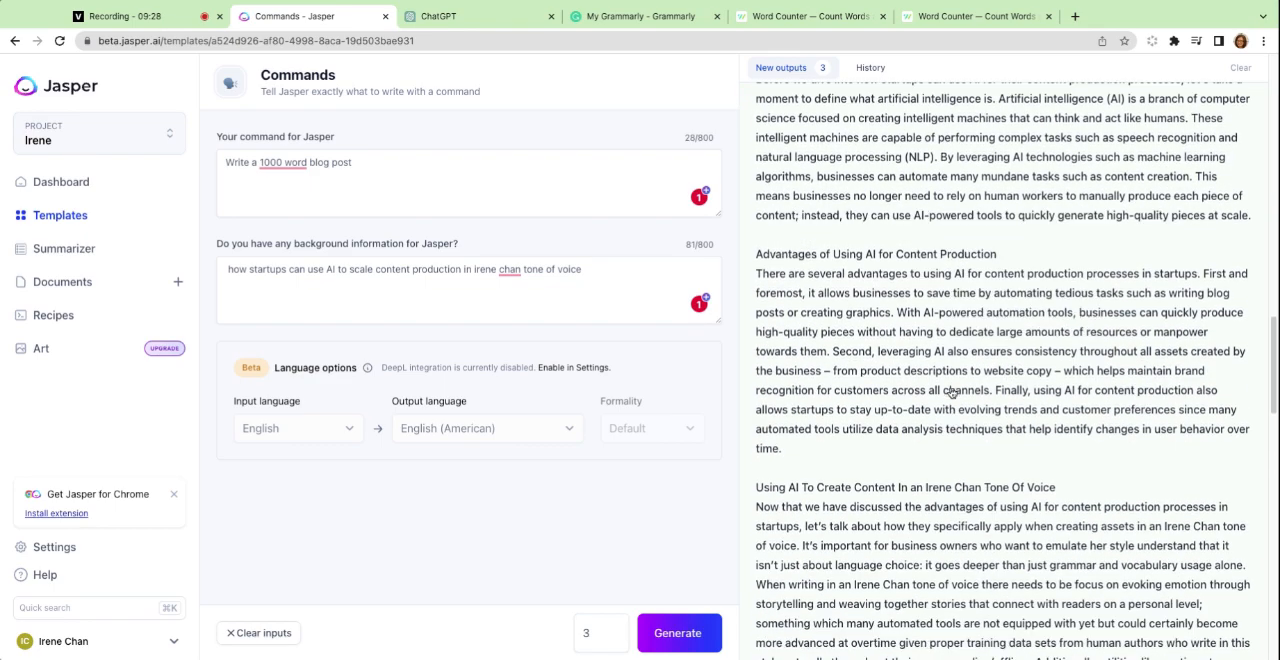
pyautogui.scroll(-3, 951, 393)
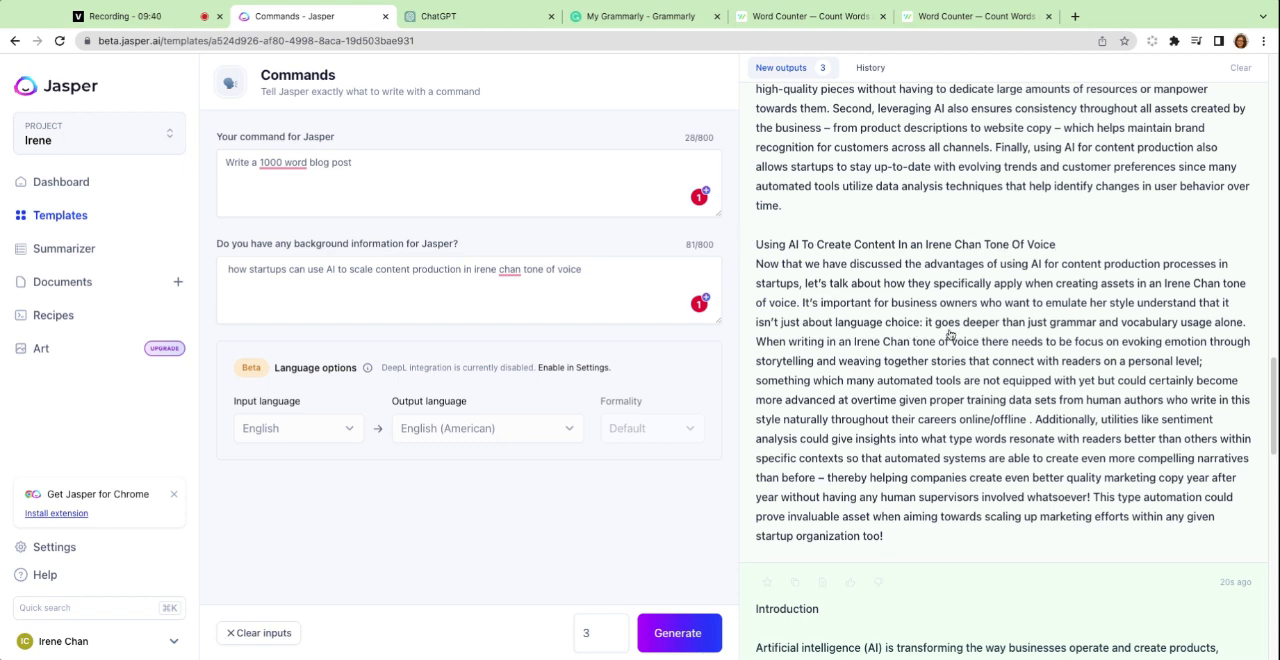
pyautogui.scroll(-2, 950, 334)
pyautogui.scroll(20, 950, 334)
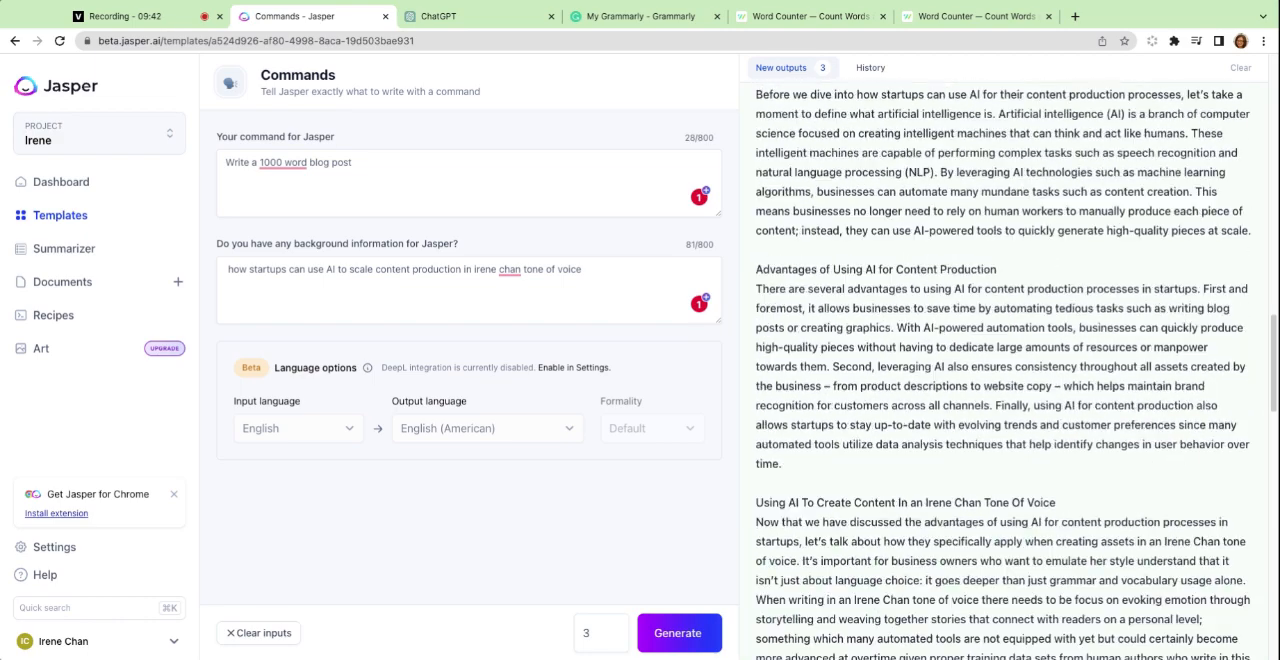
pyautogui.scroll(3, 934, 335)
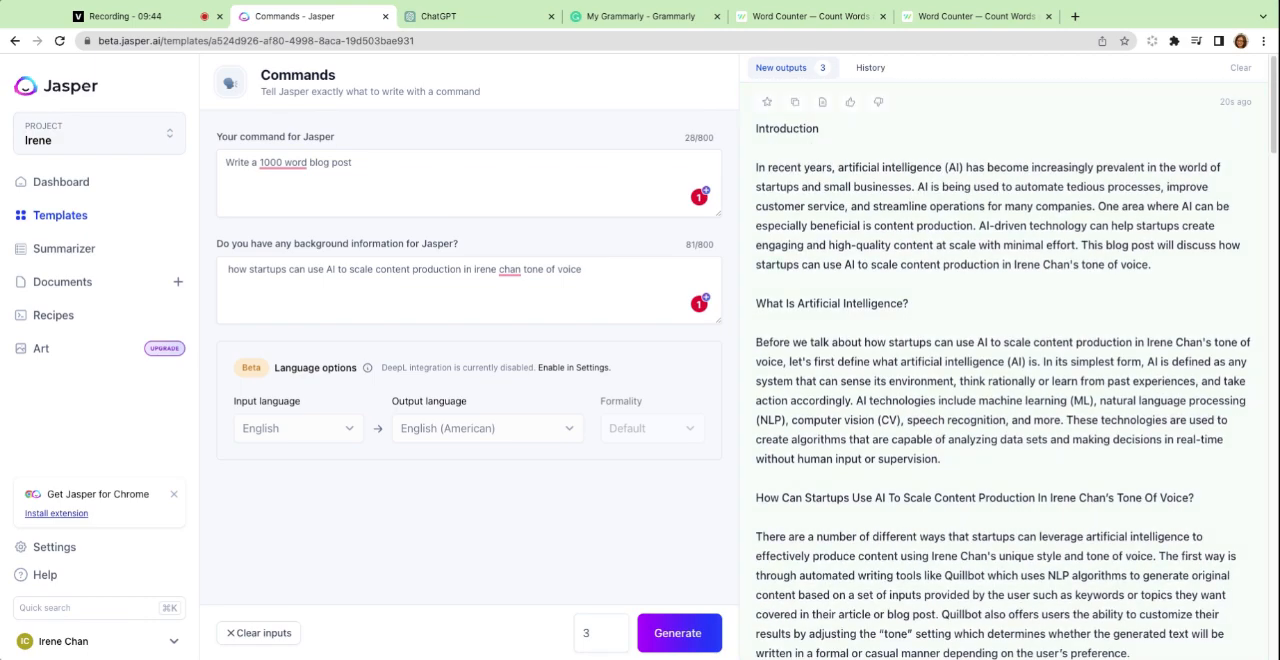
# Highlight the tone-of-voice wording in Jasper's background information and compare it with the first generated output.
pyautogui.tripleClick(511, 275)
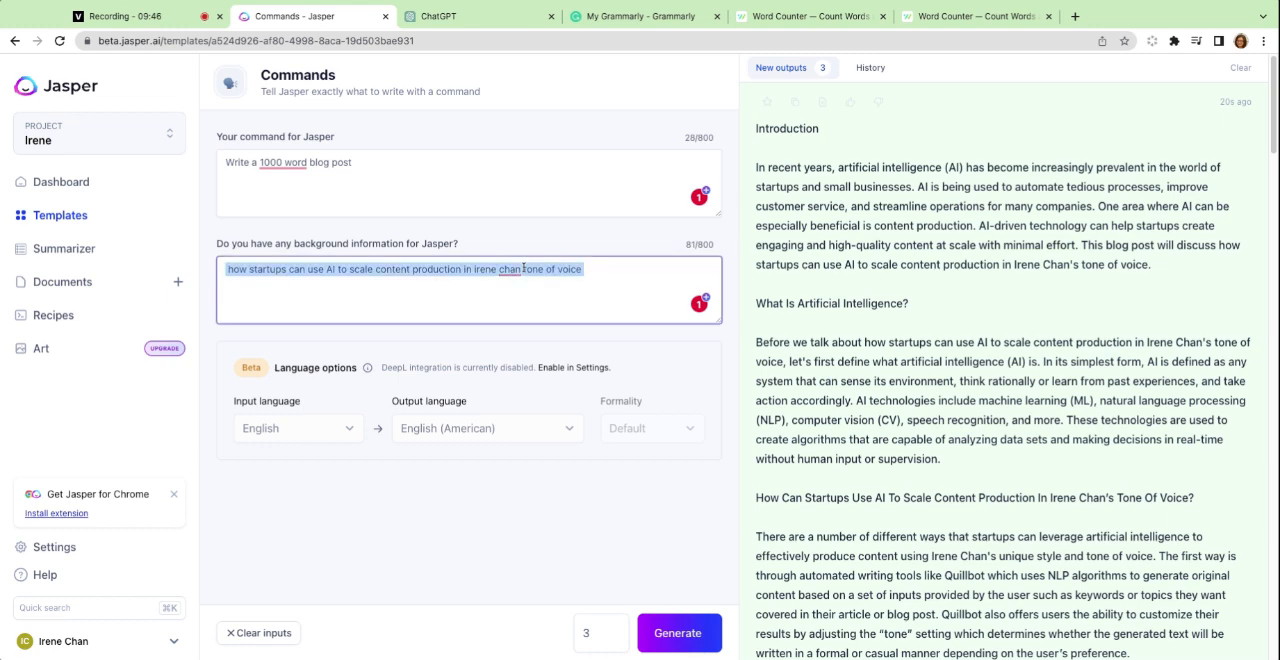
pyautogui.click(601, 277)
pyautogui.moveTo(601, 277); pyautogui.dragTo(224, 275)
pyautogui.click(517, 287)
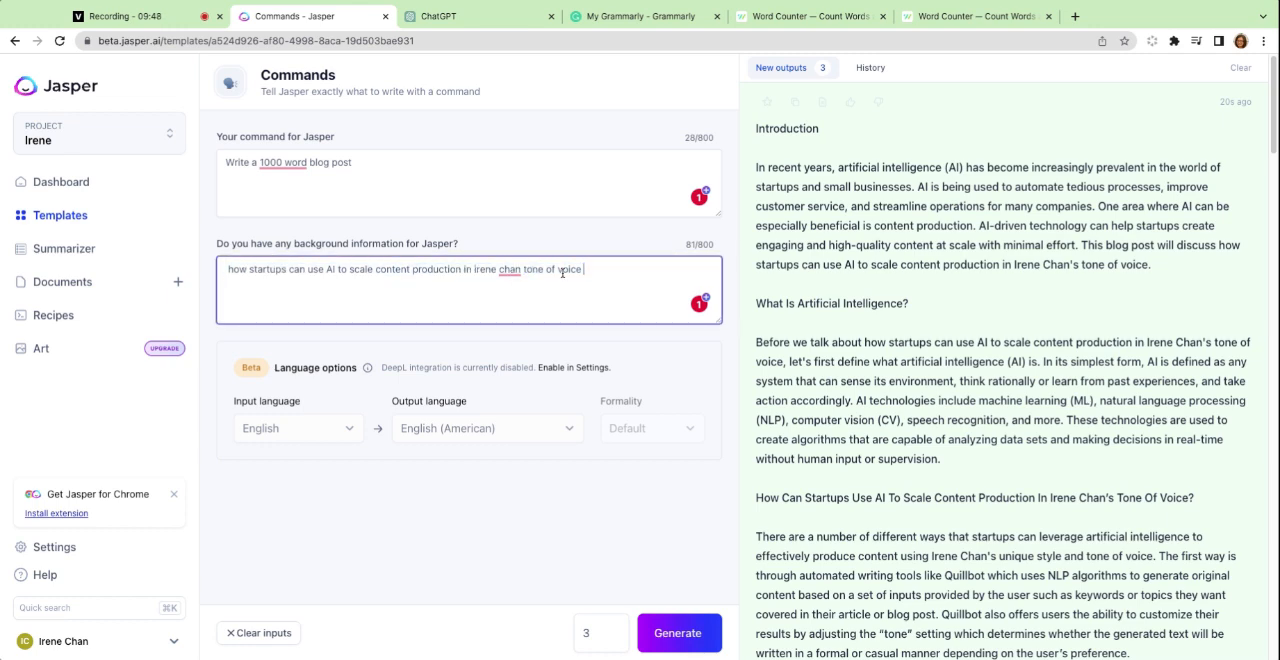
pyautogui.hotkey('shift', 'alt', 'Left')
pyautogui.hotkey('shift', 'alt', 'Left')
pyautogui.hotkey('shift', 'alt', 'Left')
pyautogui.hotkey('shift', 'alt', 'Left')
pyautogui.hotkey('shift', 'alt', 'Left')
pyautogui.hotkey('shift', 'alt', 'Left')
pyautogui.hotkey('shift', 'alt', 'Left')
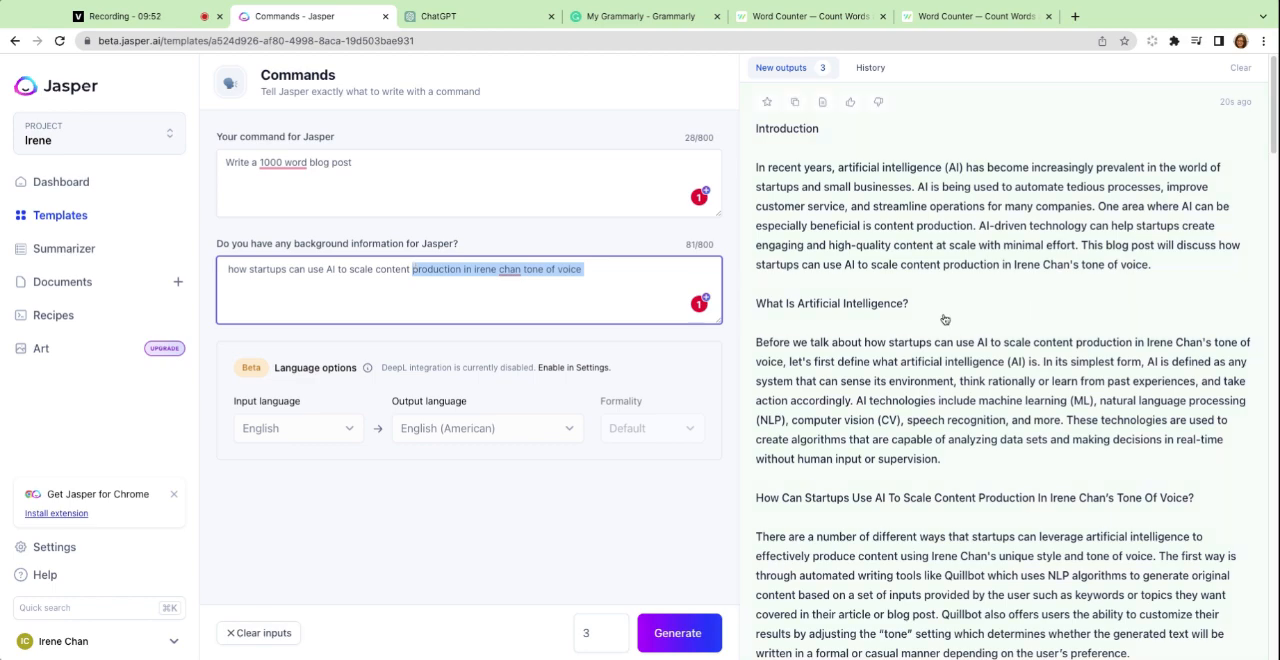
pyautogui.scroll(-10, 944, 319)
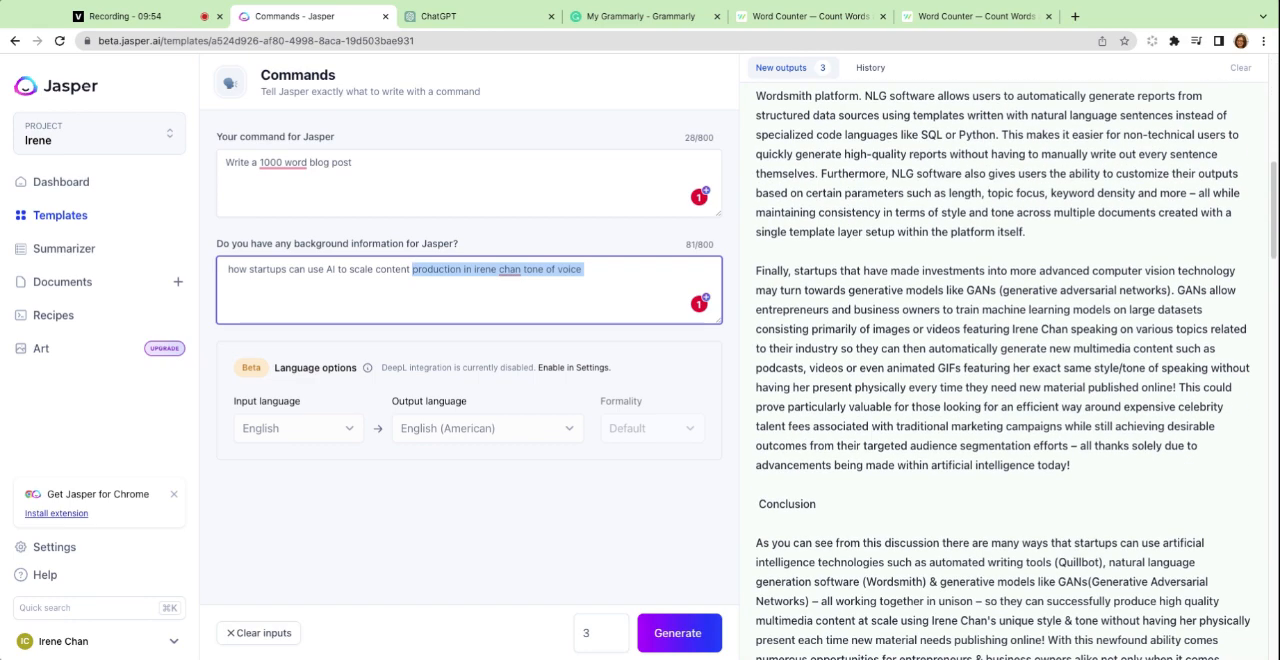
# Switch to ChatGPT and look over its blog post response from the numbered tips back to the original prompt.
pyautogui.click(449, 18)
pyautogui.scroll(2, 688, 275)
pyautogui.click(688, 275)
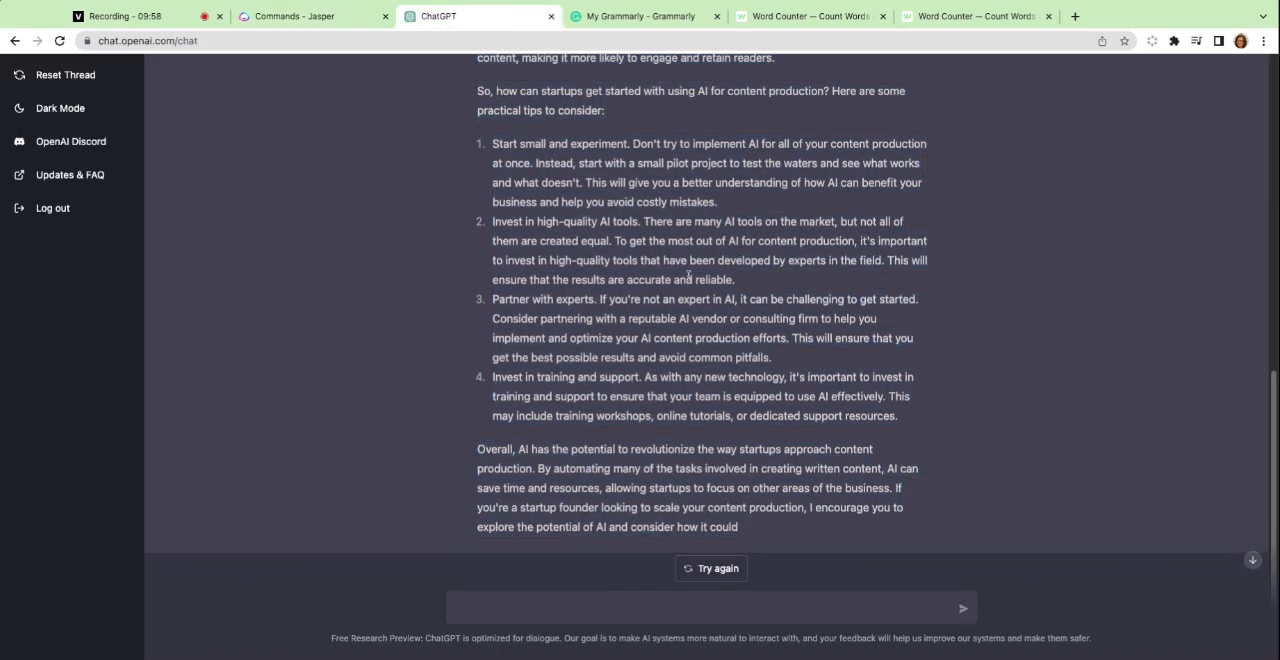
pyautogui.scroll(1, 688, 275)
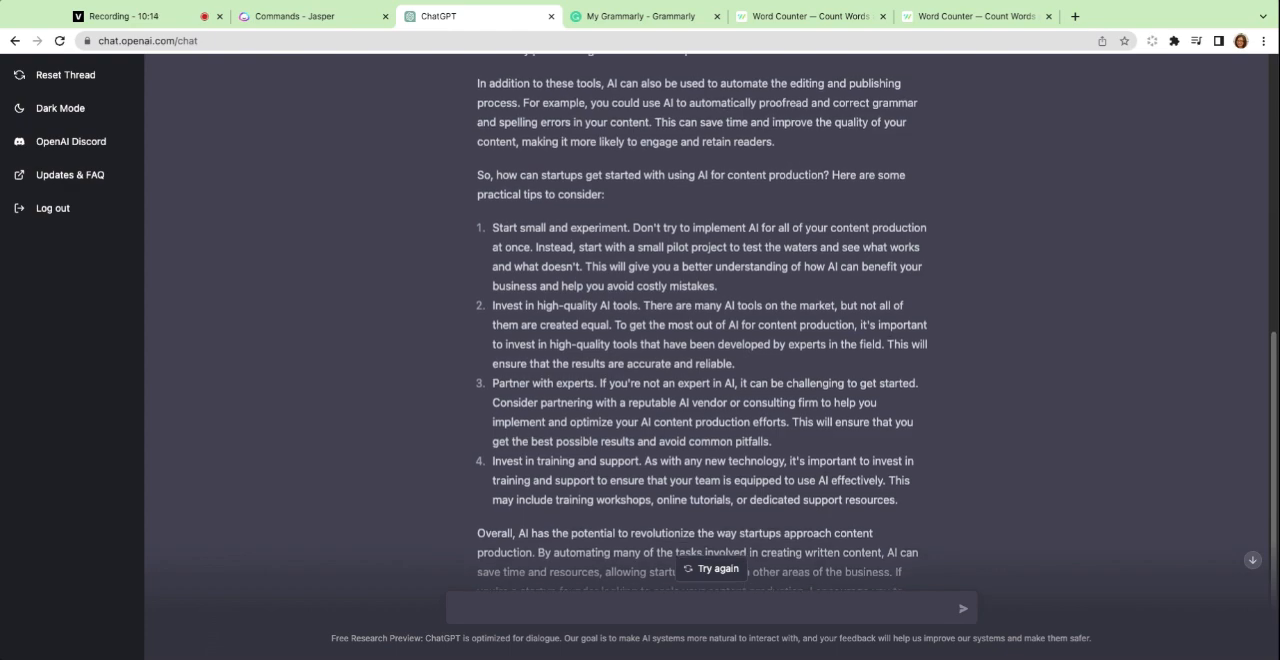
pyautogui.scroll(5, 700, 320)
pyautogui.scroll(3, 700, 320)
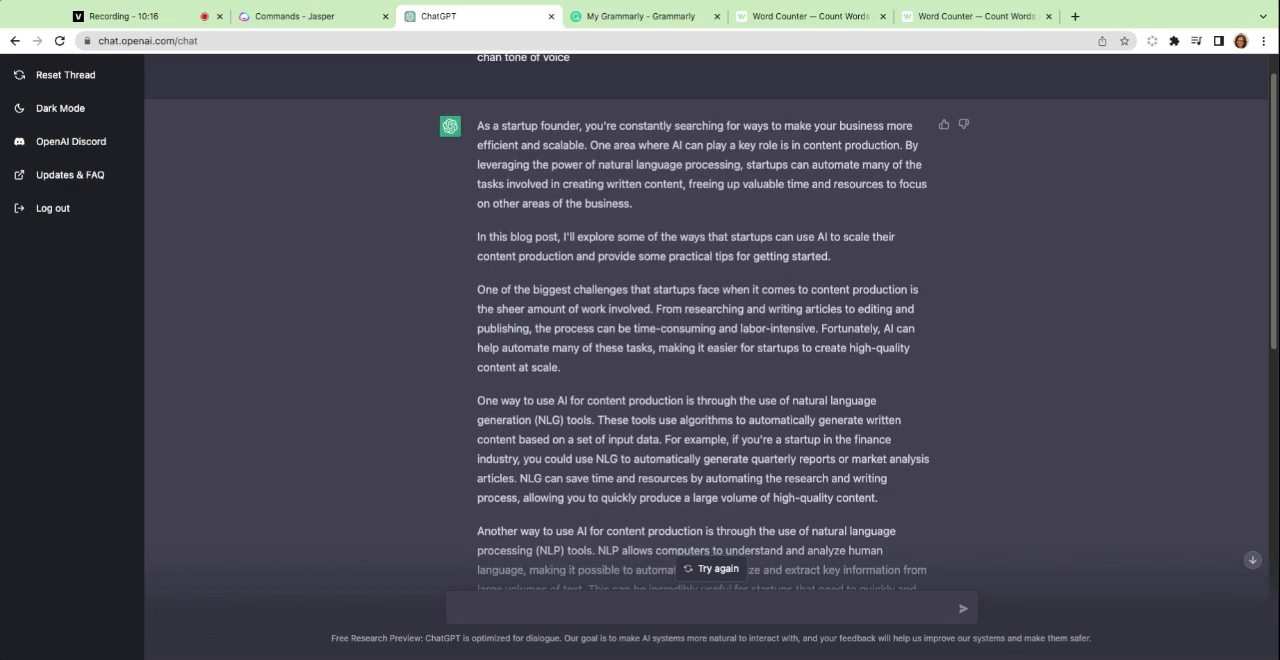
pyautogui.scroll(-4, 700, 320)
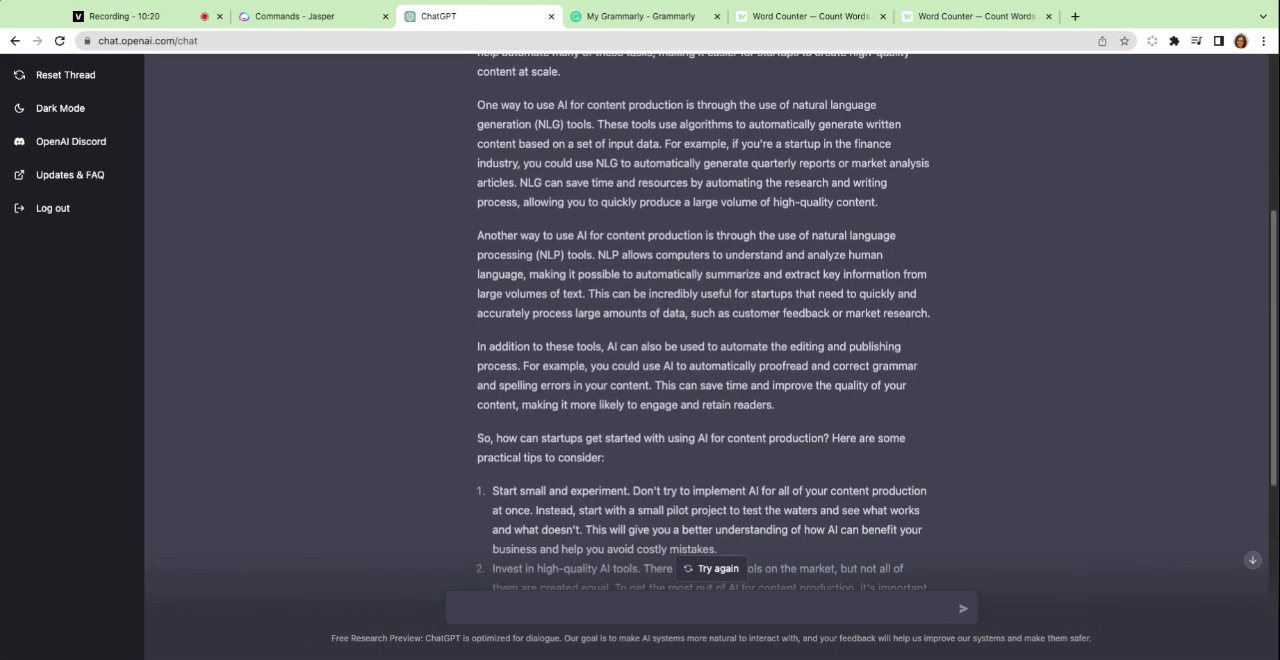
pyautogui.scroll(4, 672, 280)
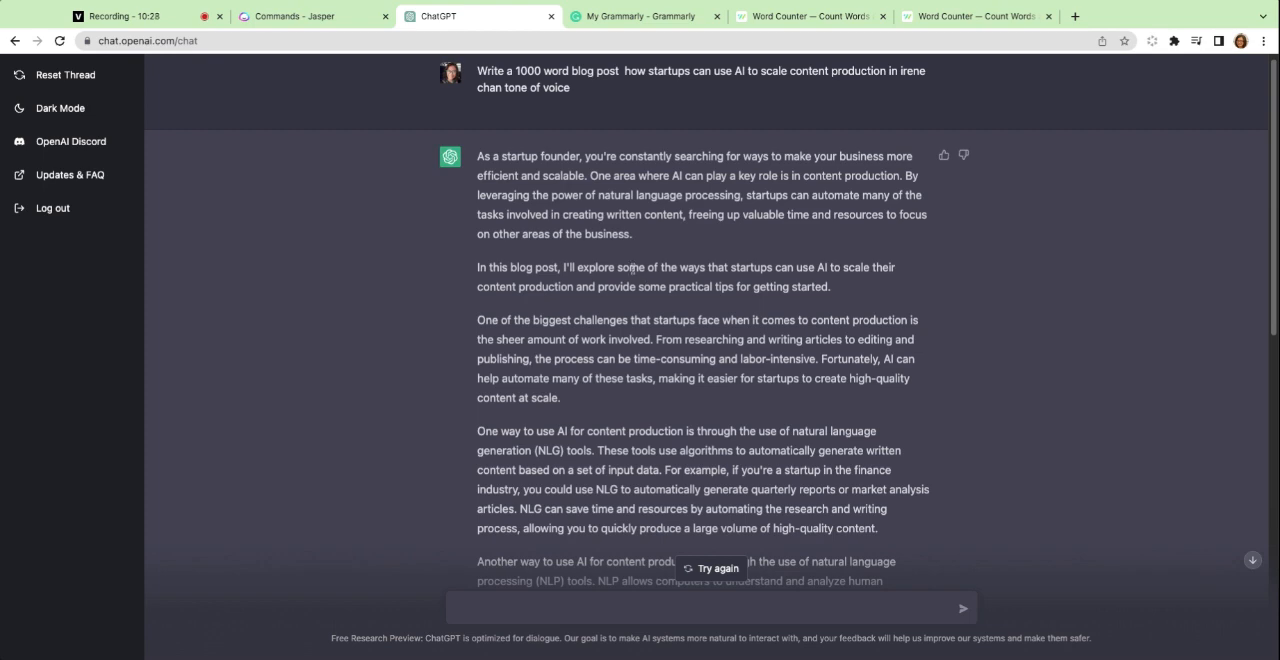
# Reread ChatGPT's blog post from the opening paragraphs through the practical tips, checking its structure and tone.
pyautogui.moveTo(483, 157); pyautogui.dragTo(773, 431)
pyautogui.click(773, 431)
pyautogui.scroll(-5, 698, 406)
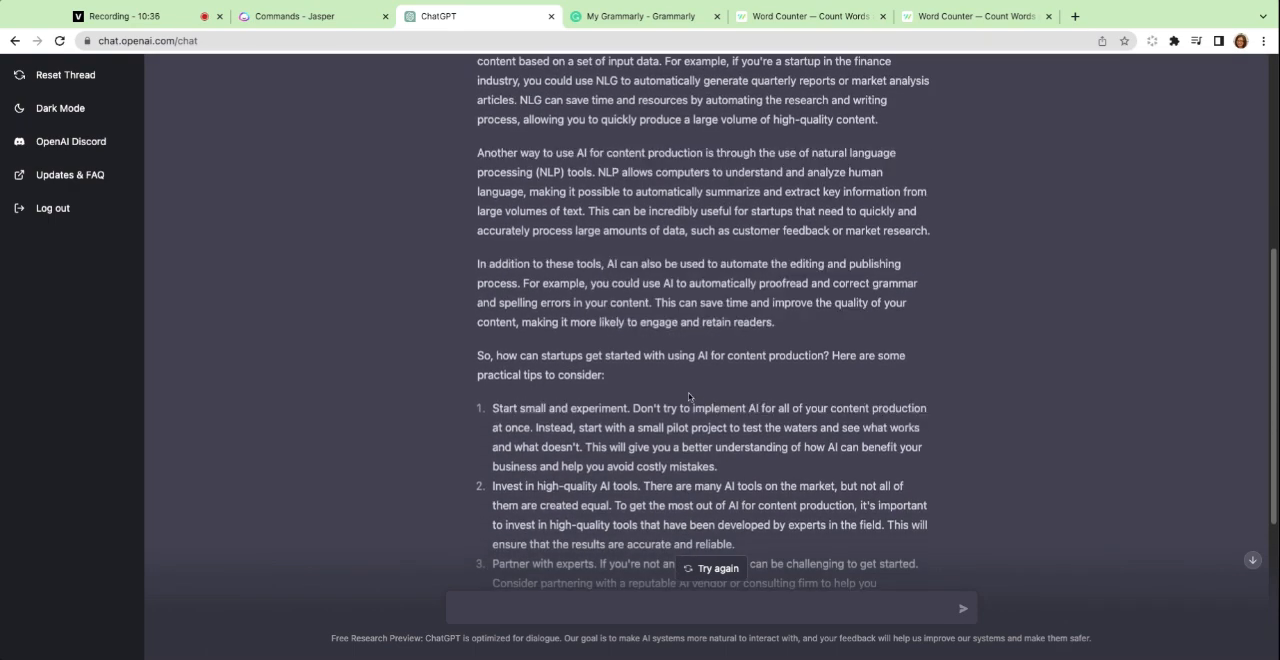
pyautogui.scroll(-2, 690, 400)
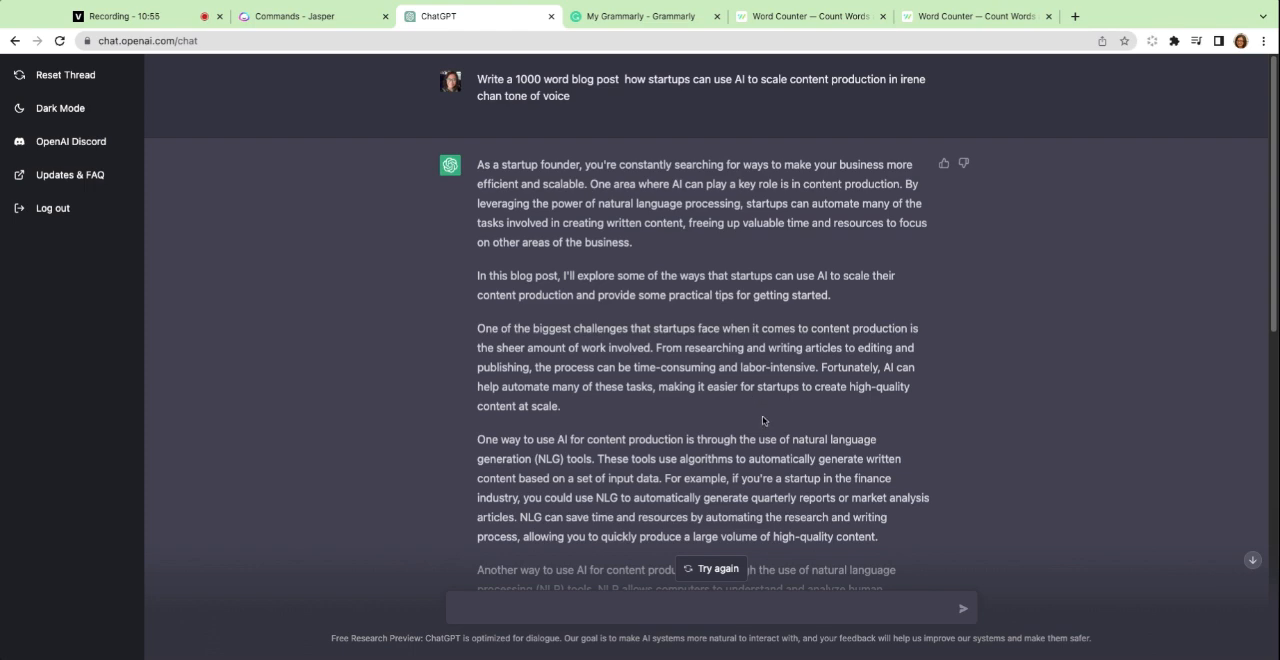
pyautogui.scroll(-2, 711, 323)
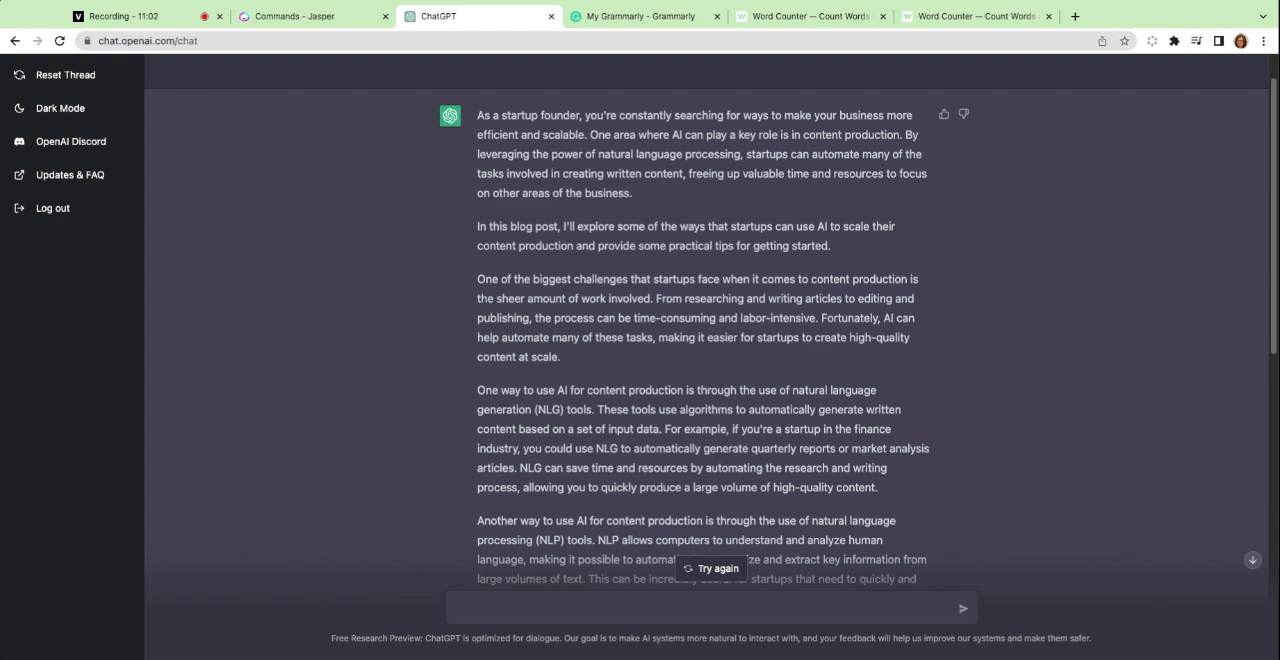
pyautogui.scroll(-10, 711, 320)
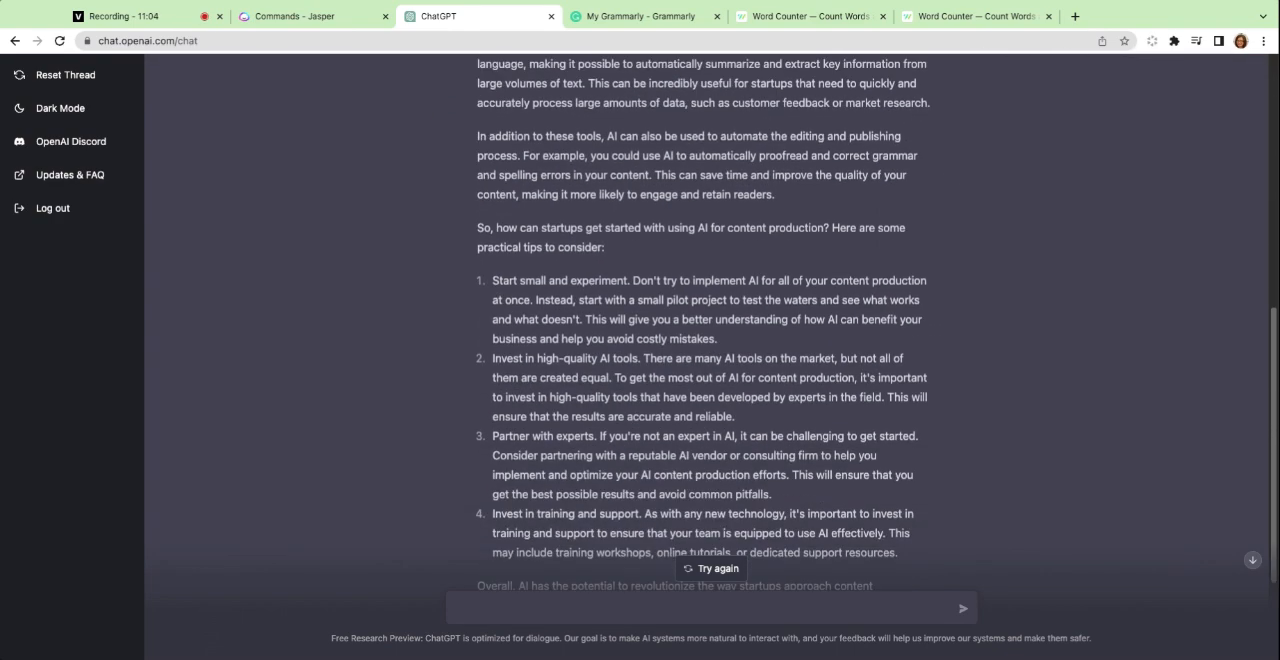
pyautogui.scroll(-3, 711, 320)
pyautogui.scroll(15, 619, 262)
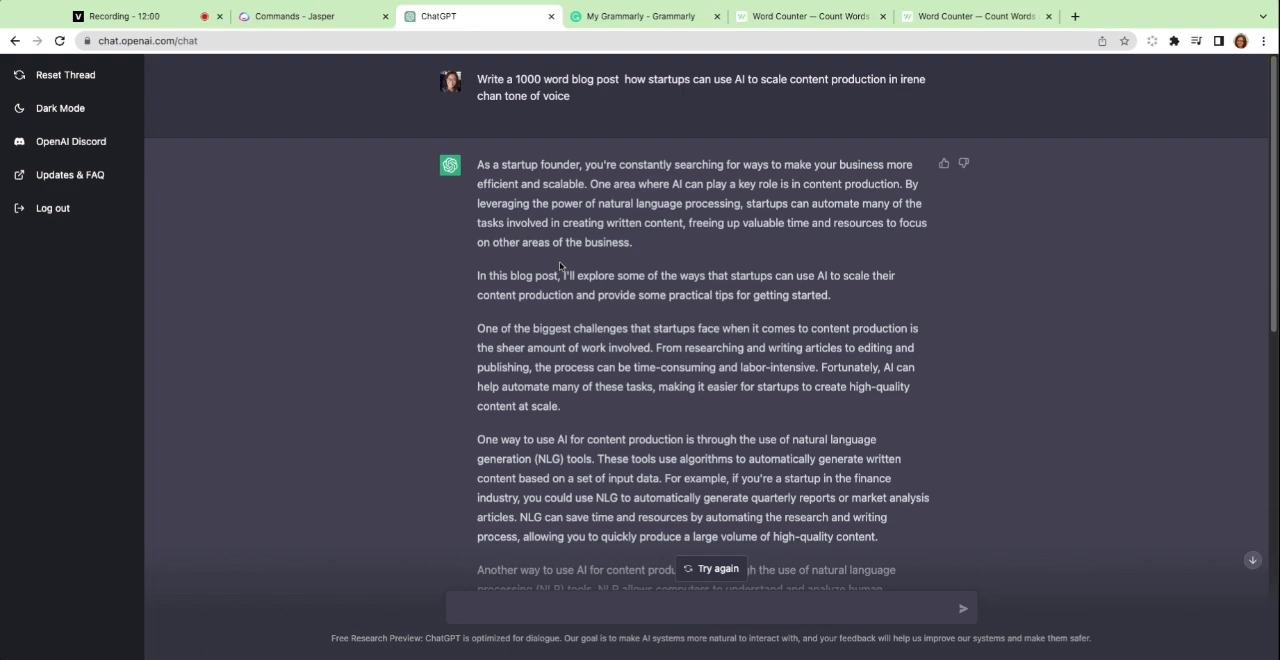
pyautogui.scroll(-5, 562, 266)
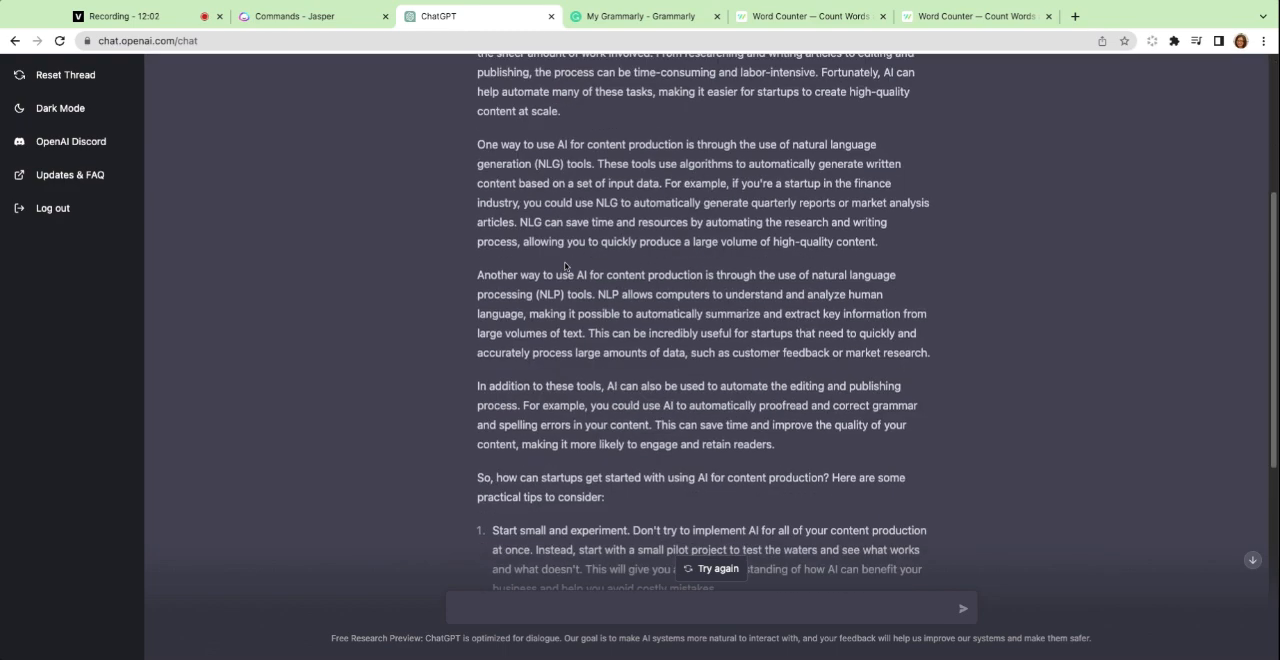
# Copy the whole ChatGPT conversation, including the prompt, into a new Grammarly document and look through the pasted text.
pyautogui.scroll(5, 565, 266)
pyautogui.hotkey('ctrl', 'a')
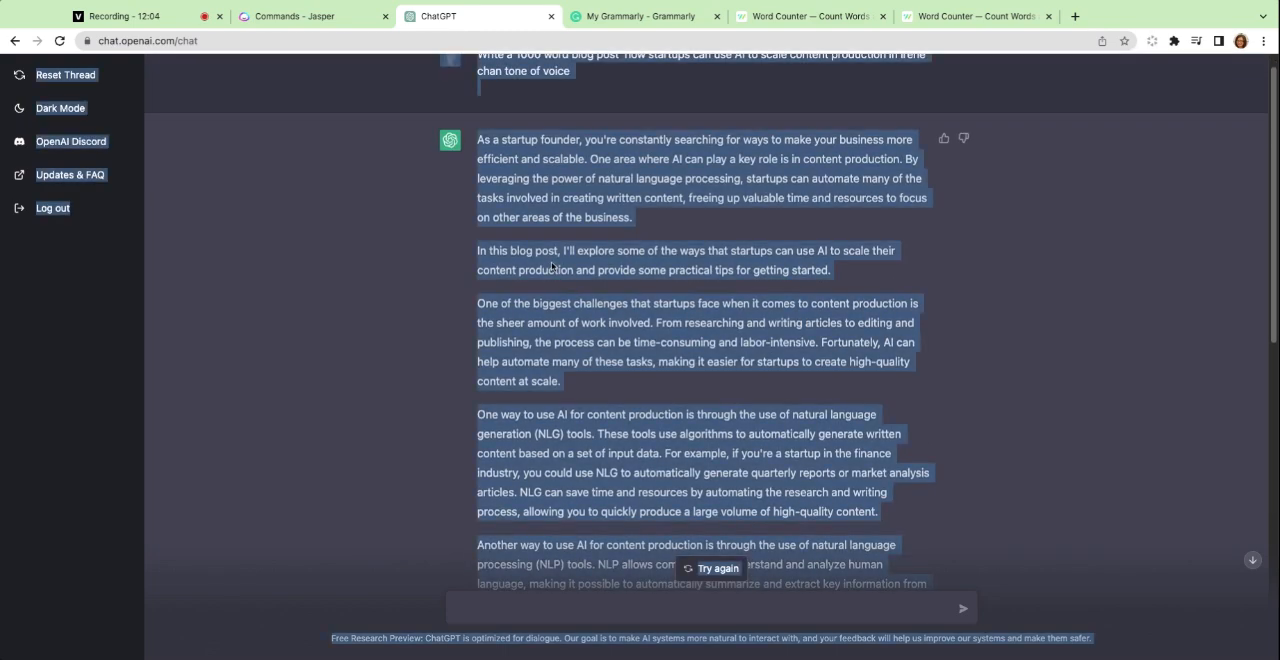
pyautogui.click(648, 16)
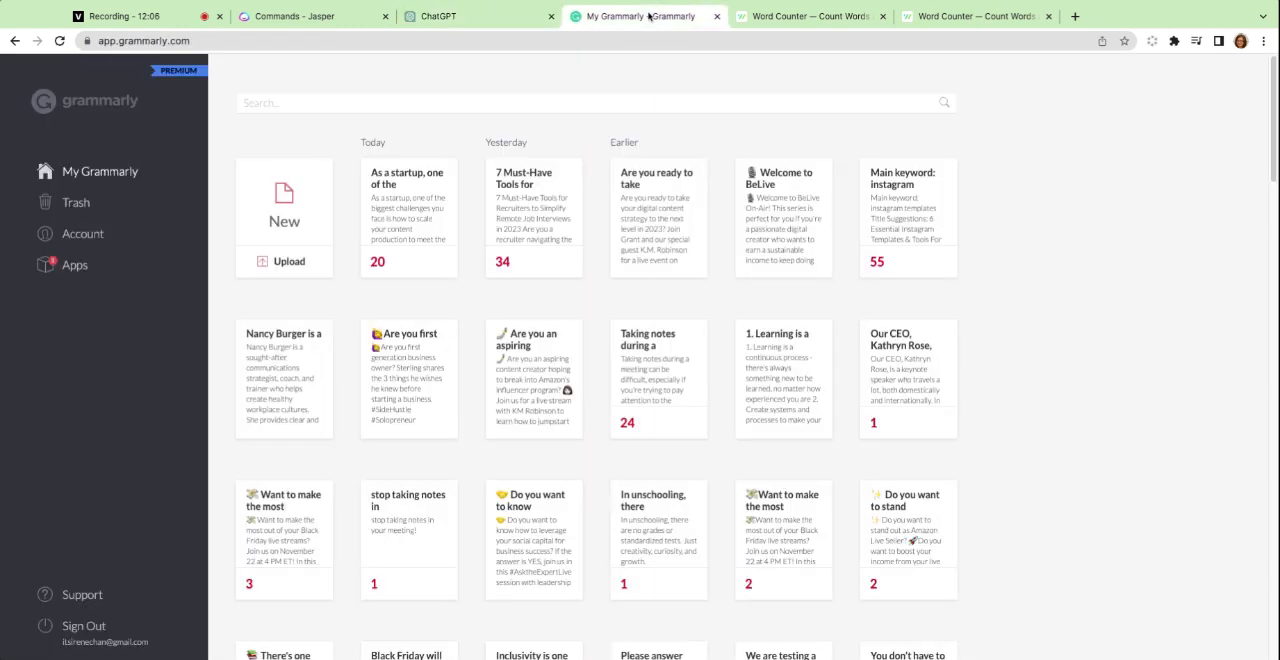
pyautogui.click(284, 214)
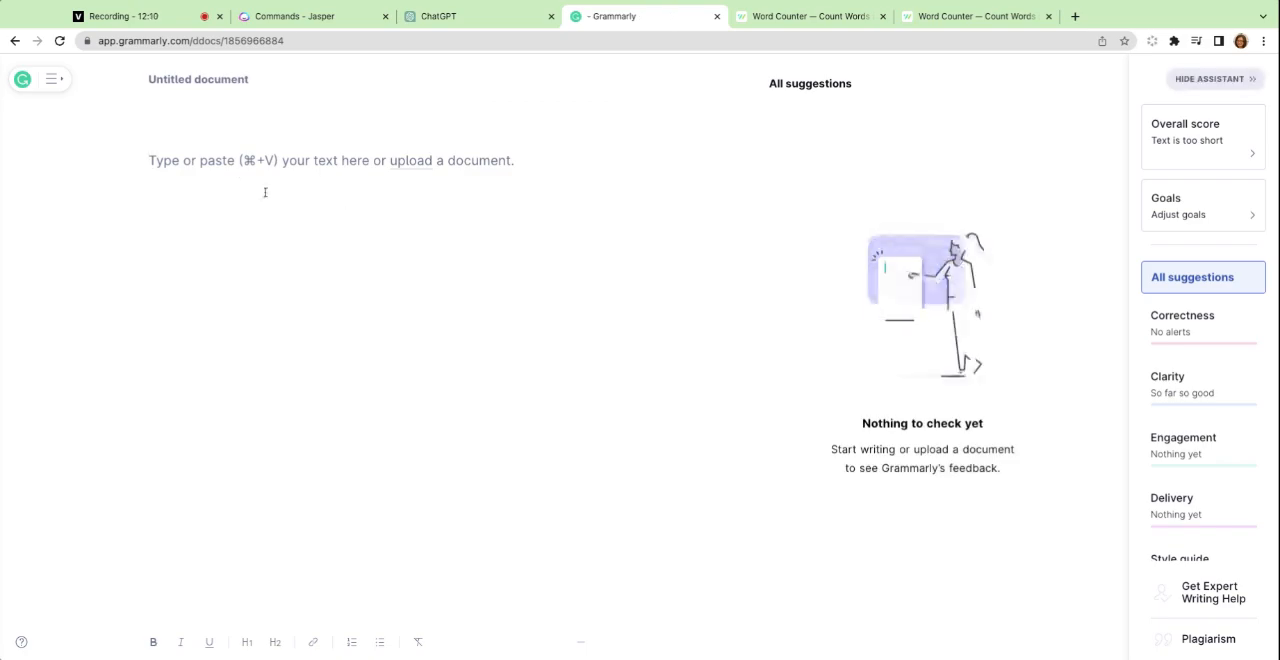
pyautogui.press('super+v')
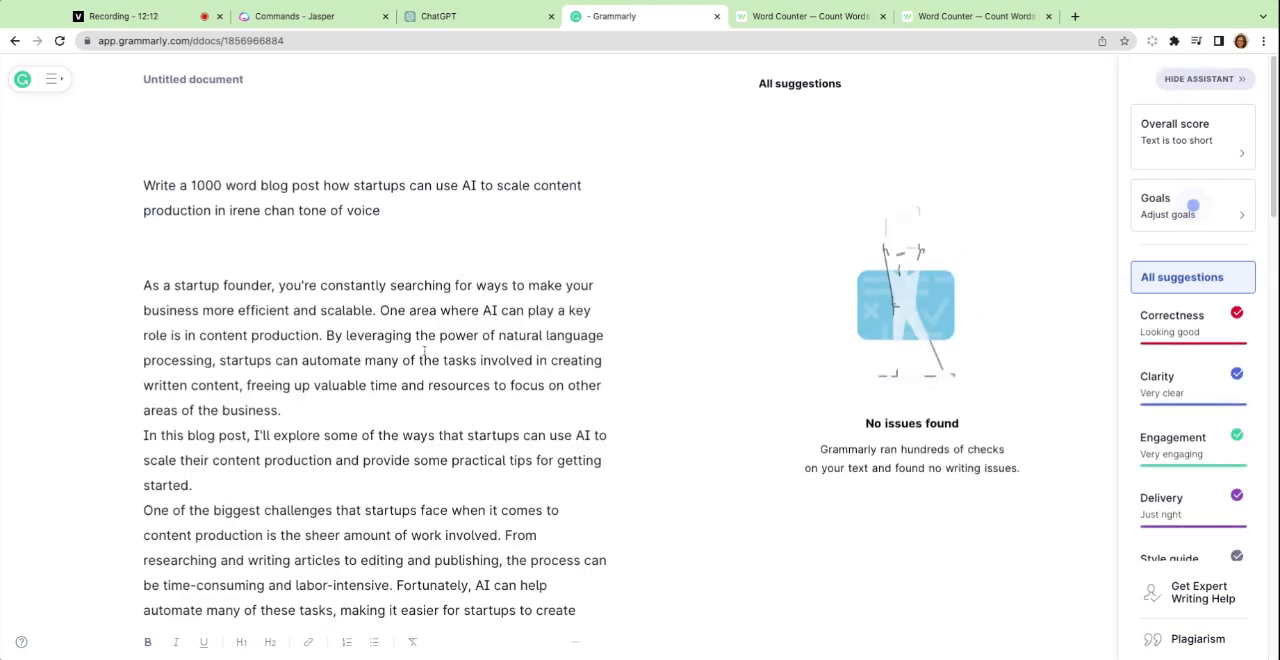
pyautogui.scroll(-15, 368, 340)
pyautogui.scroll(5, 368, 340)
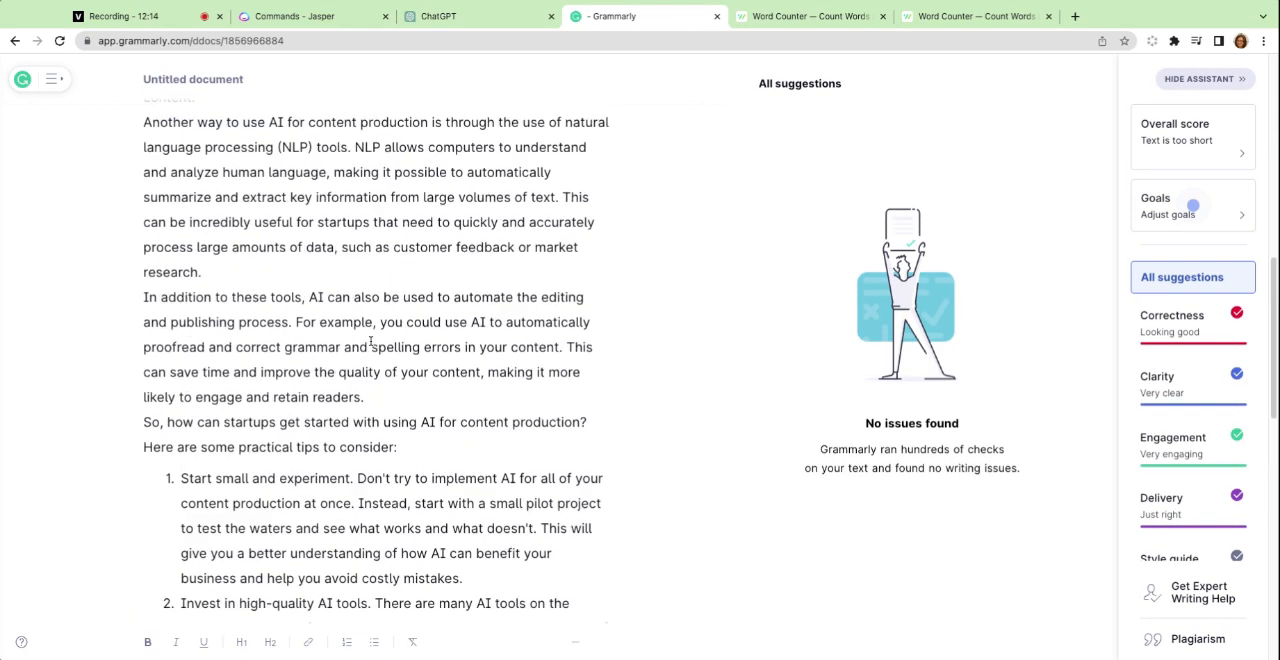
# Accept the default Grammarly goals and delete the prompt text above ChatGPT's blog post.
pyautogui.click(1175, 205)
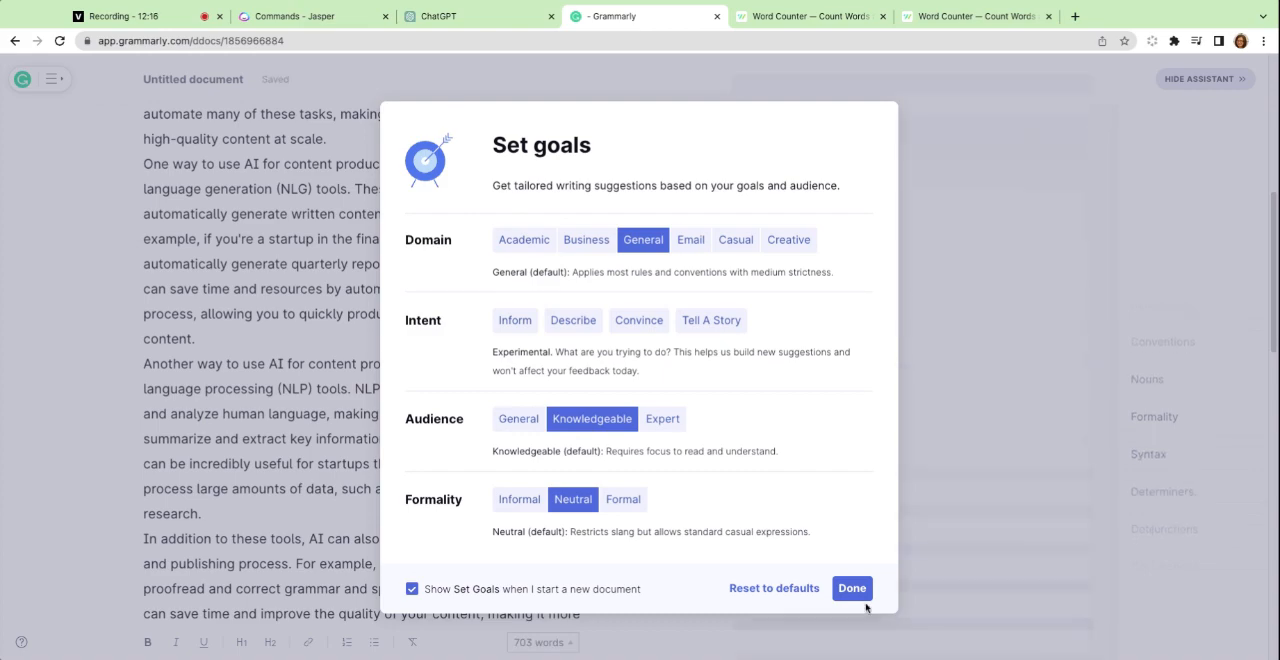
pyautogui.click(856, 592)
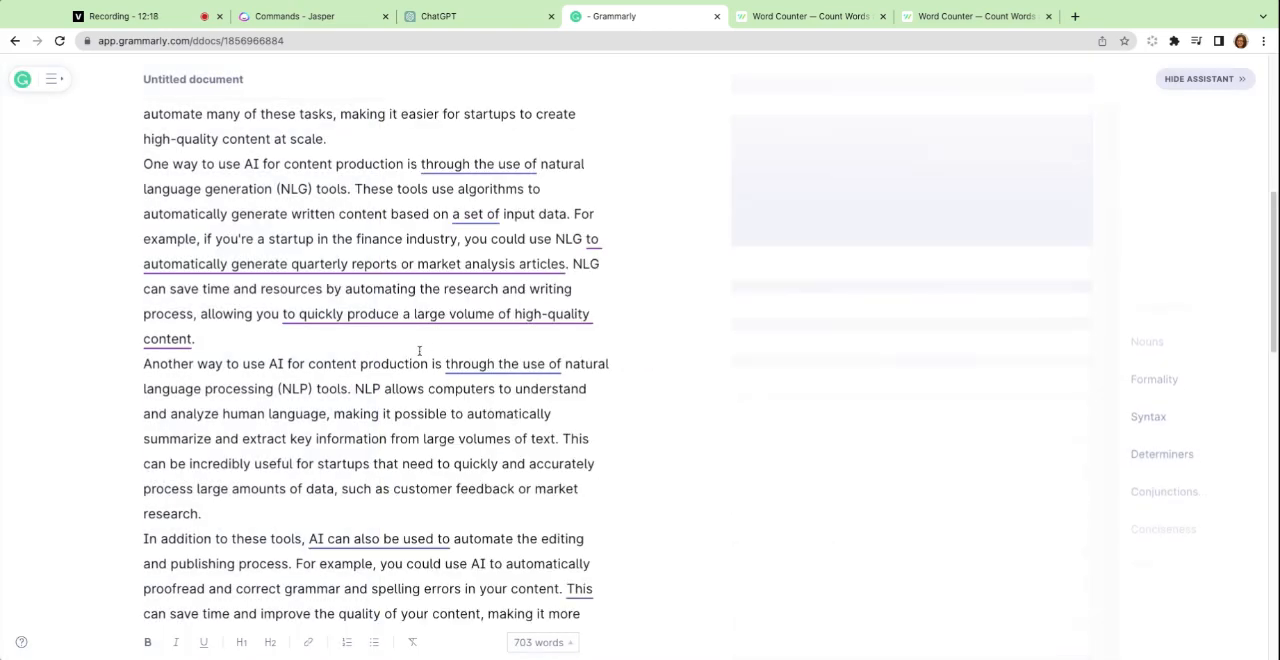
pyautogui.scroll(2, 419, 352)
pyautogui.scroll(8, 419, 352)
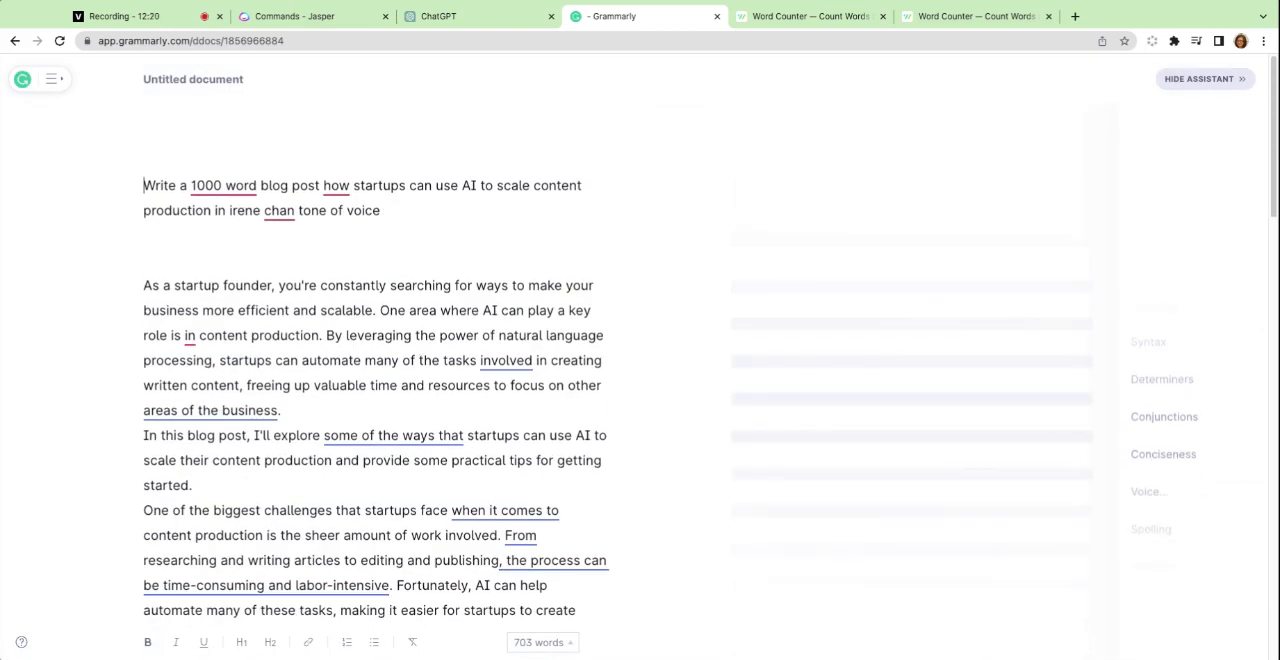
pyautogui.tripleClick(423, 211)
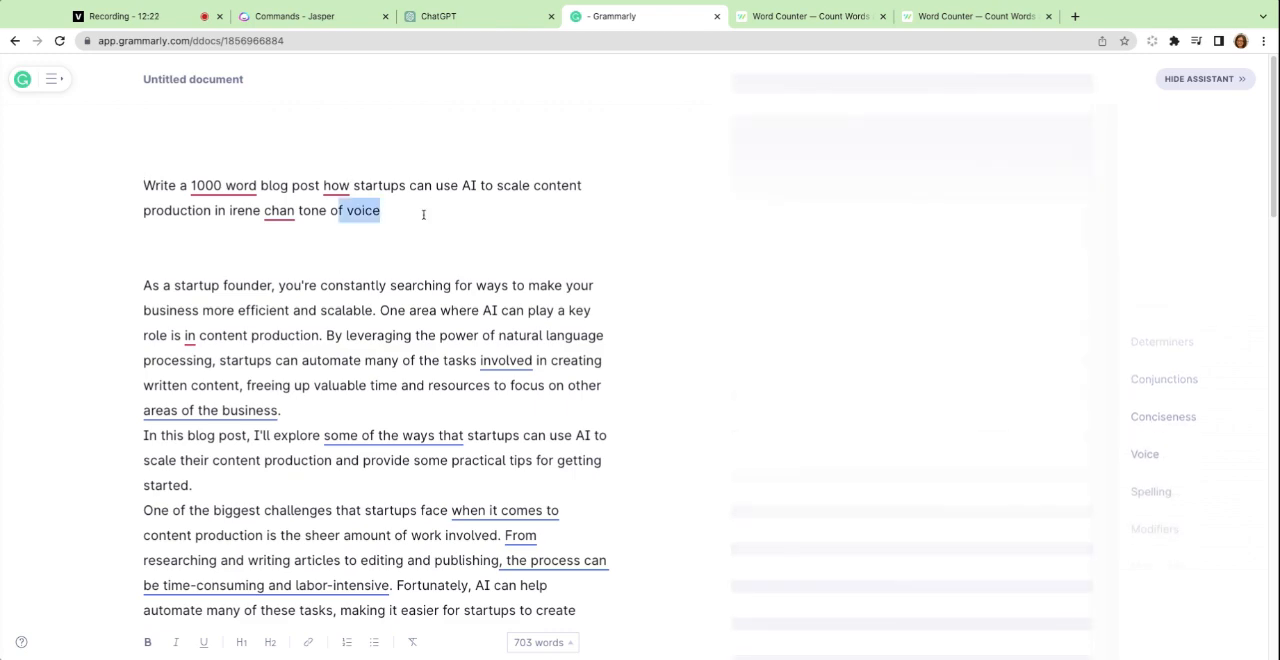
pyautogui.press('BackSpace')
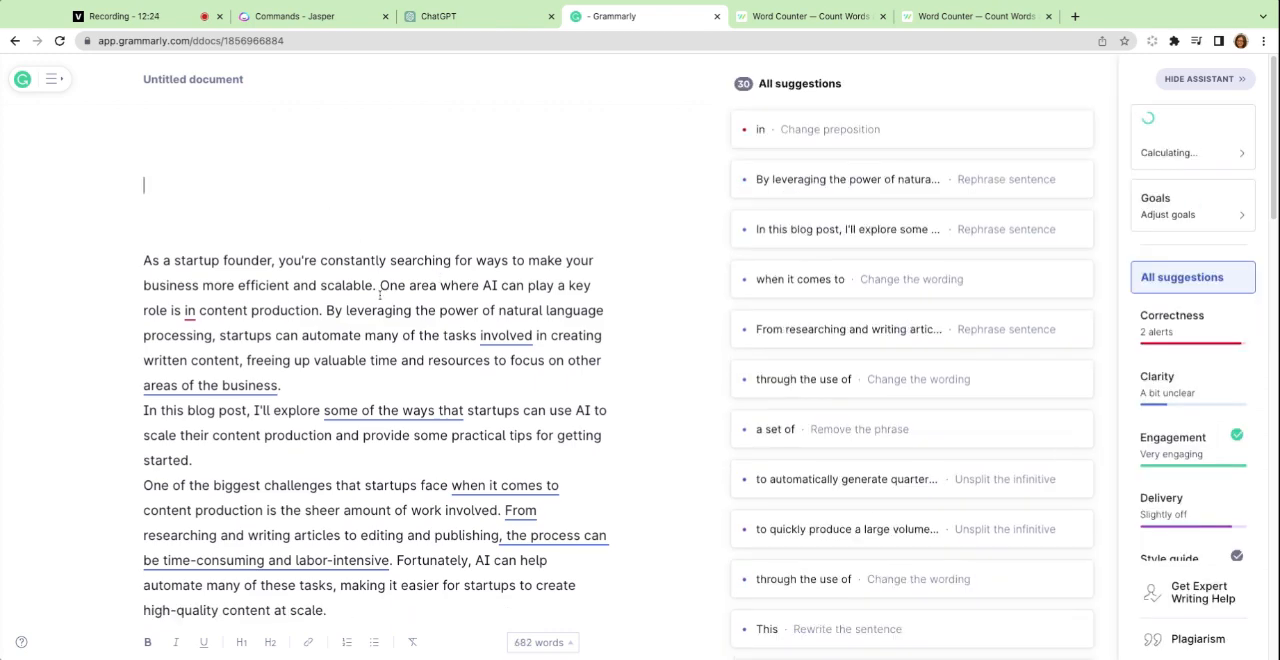
# Run a plagiarism check on ChatGPT's blog post in the Grammarly document.
pyautogui.scroll(-1, 1223, 414)
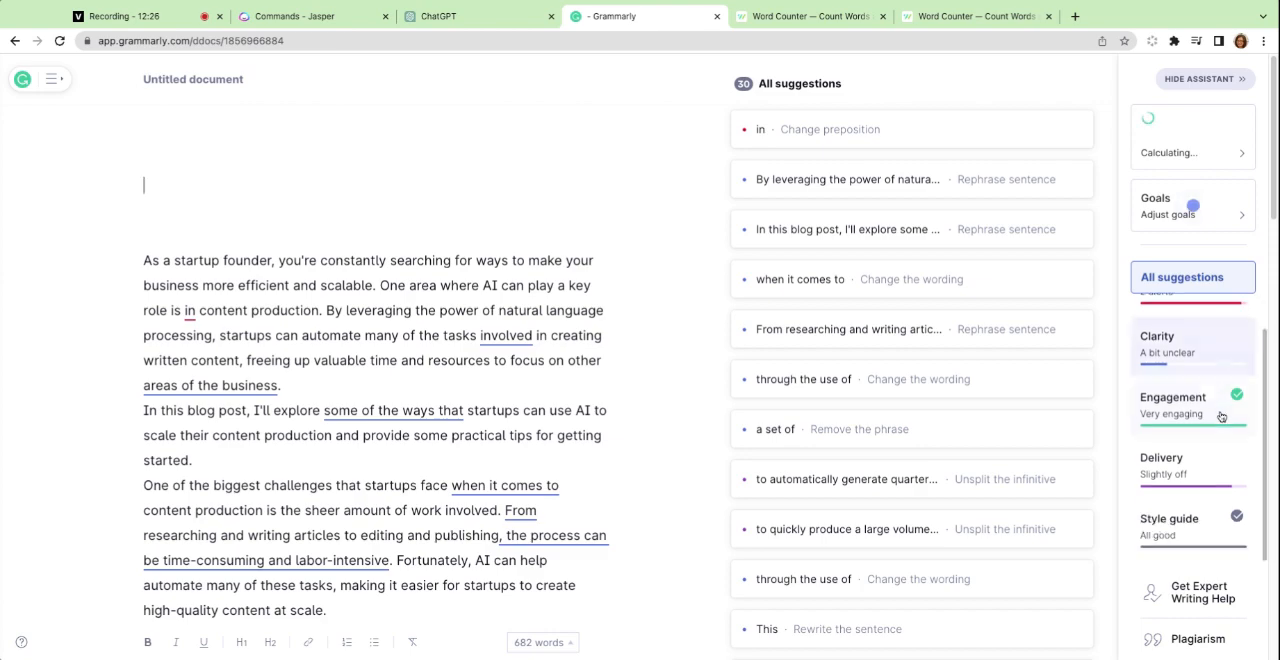
pyautogui.click(1201, 638)
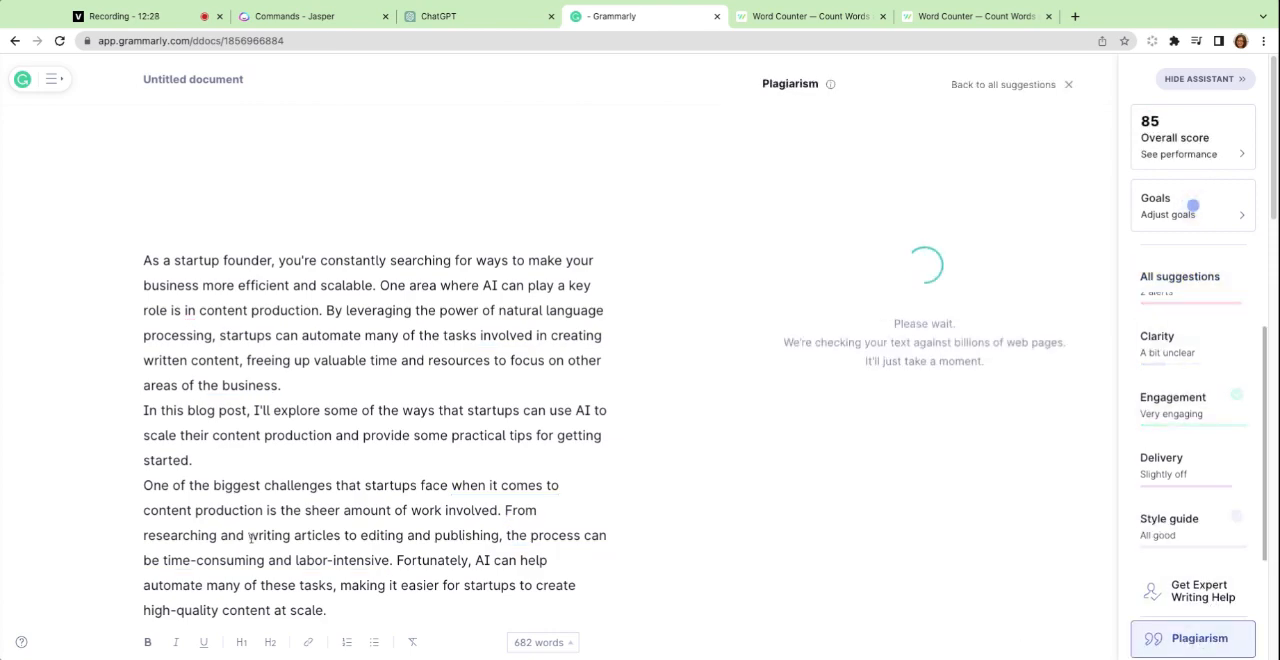
pyautogui.scroll(-10, 242, 420)
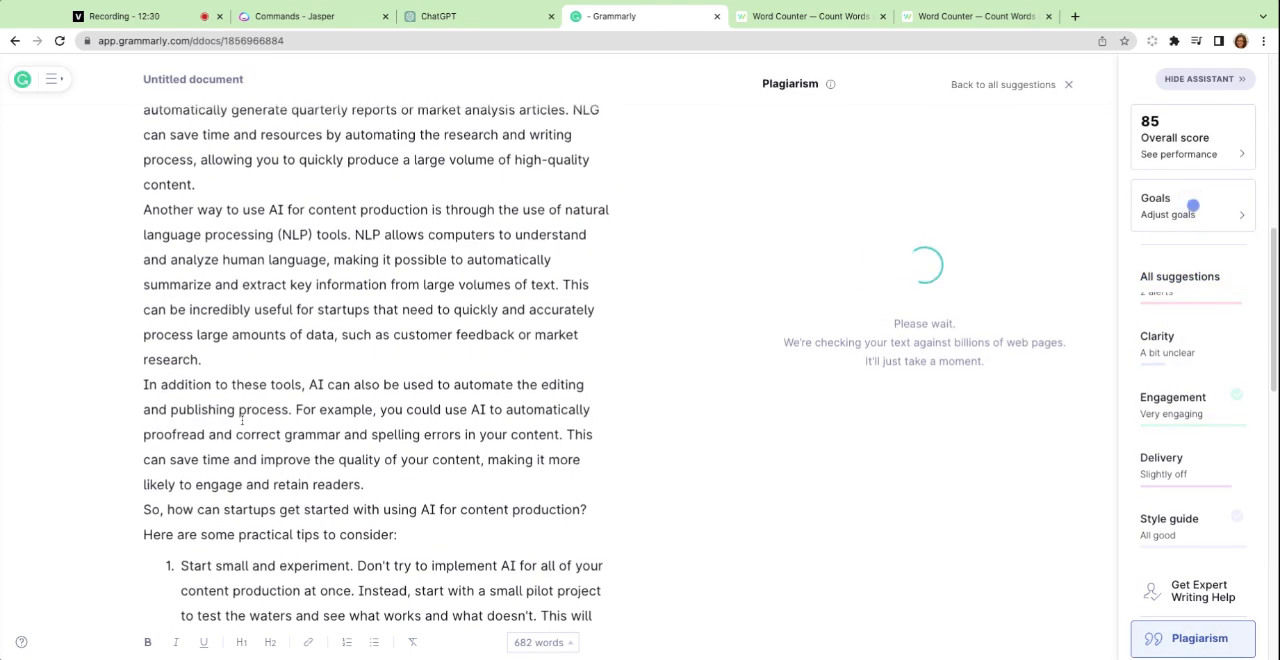
pyautogui.scroll(10, 242, 420)
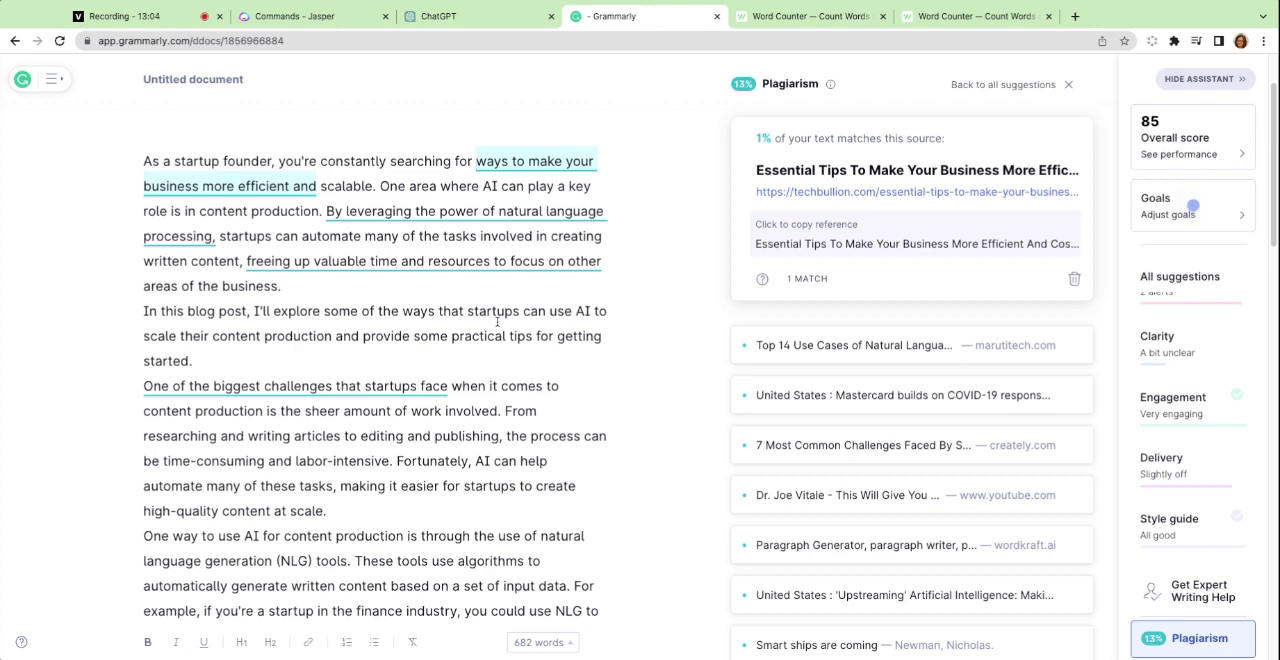
# Examine the plagiarism matches underlined in ChatGPT's blog post, from the introduction through the practical tips to the closing paragraph.
pyautogui.scroll(-2, 1000, 430)
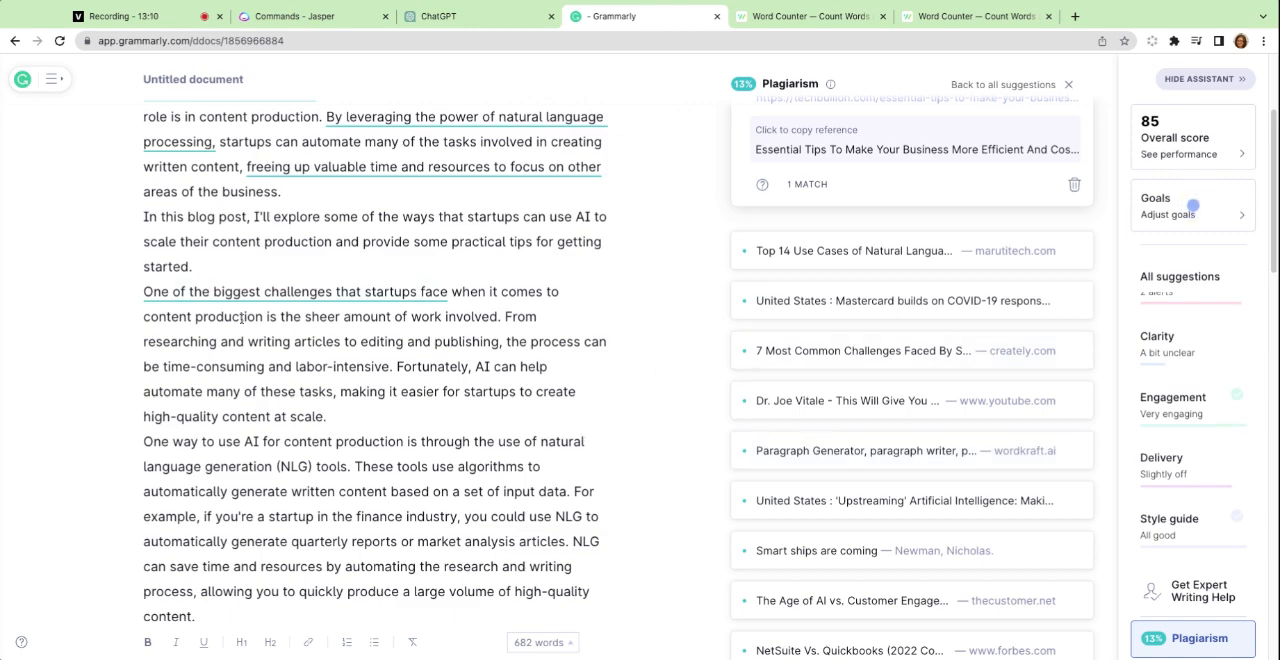
pyautogui.scroll(4, 620, 310)
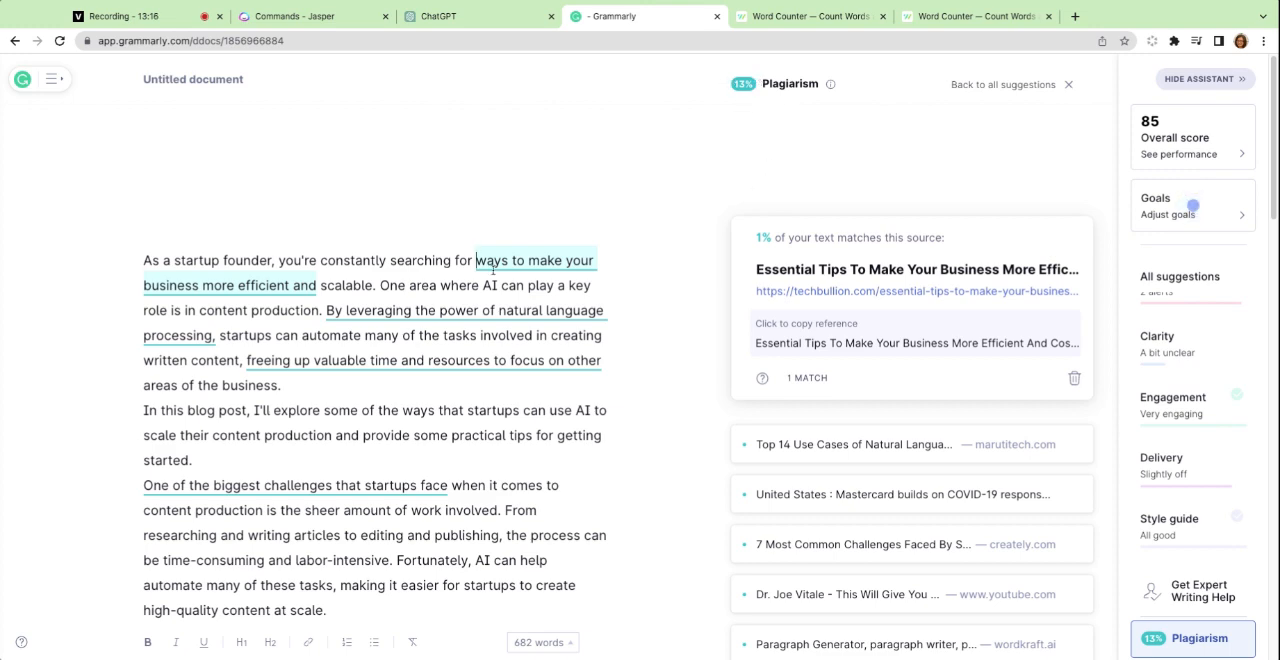
pyautogui.scroll(-1, 495, 270)
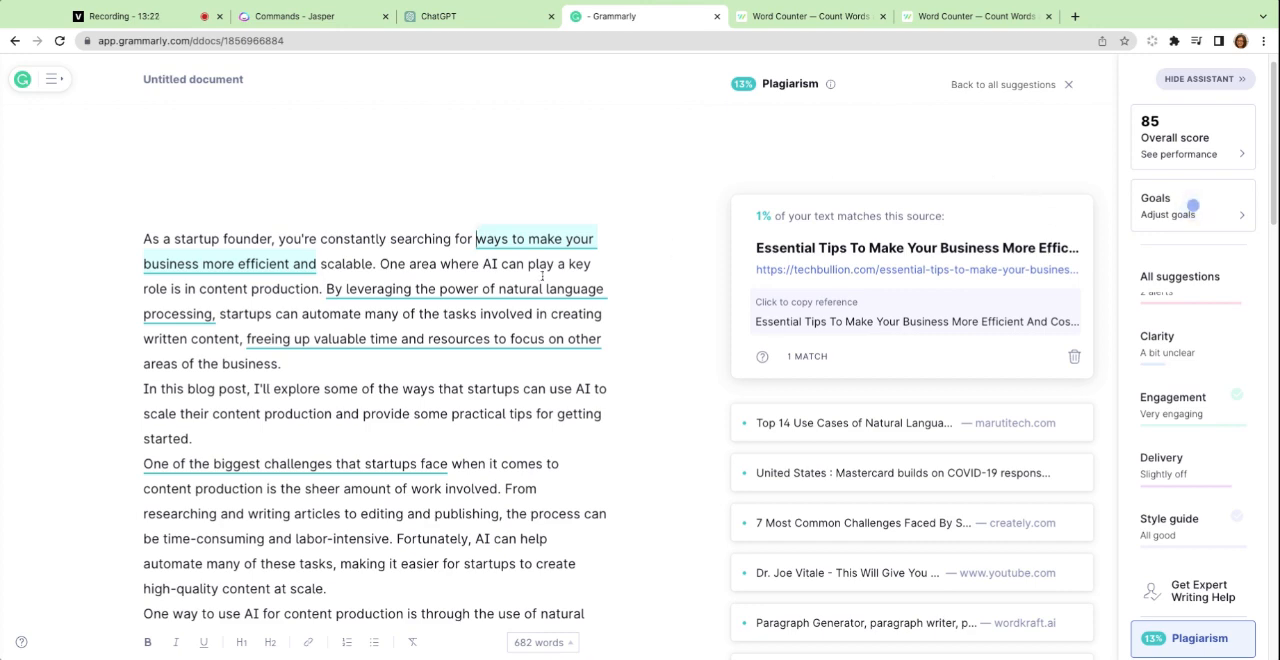
pyautogui.scroll(-1, 542, 276)
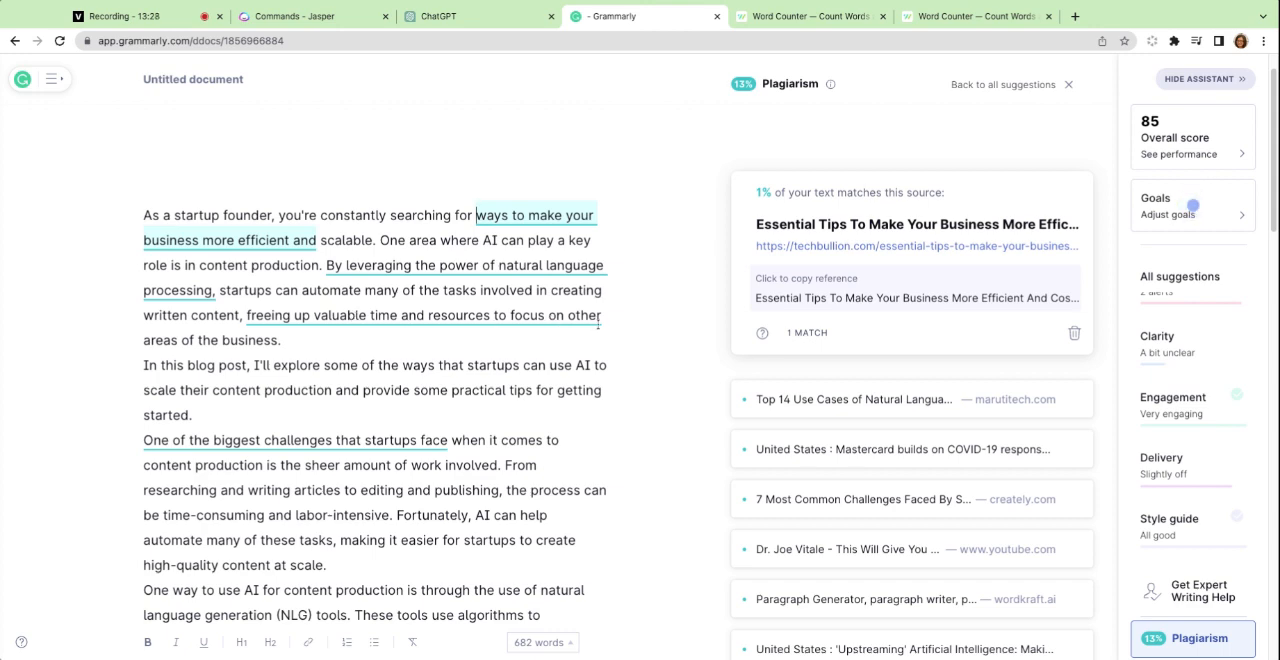
pyautogui.scroll(-3, 459, 315)
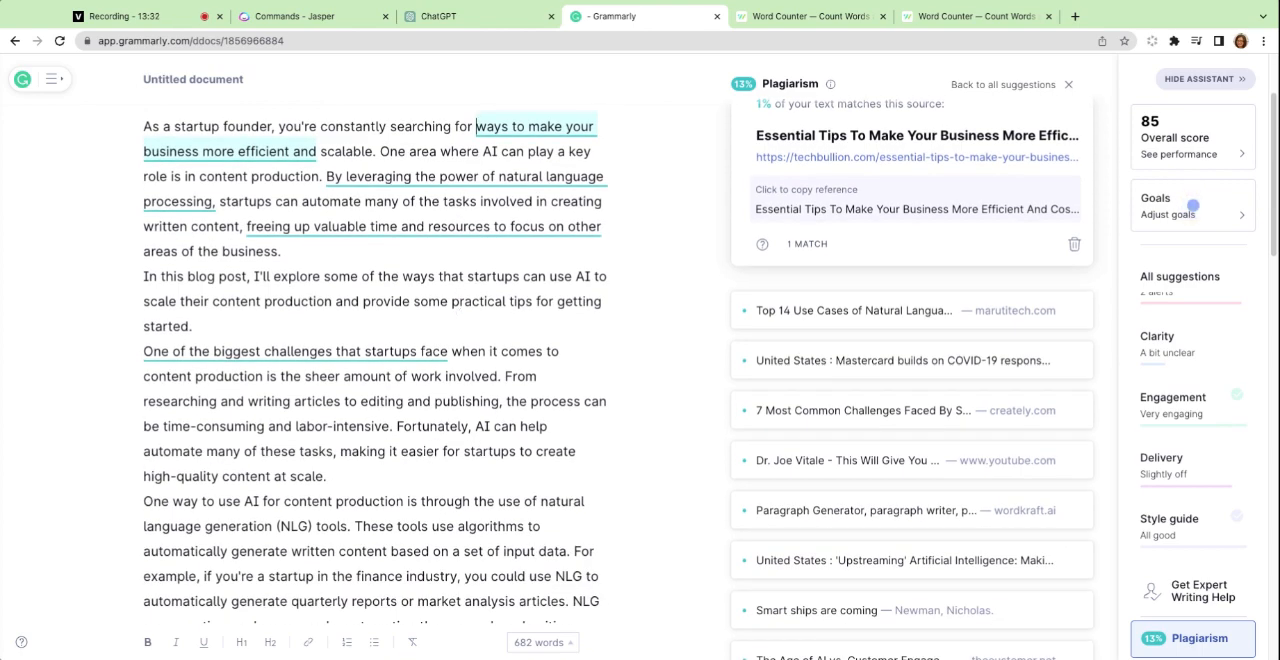
pyautogui.scroll(-1, 353, 327)
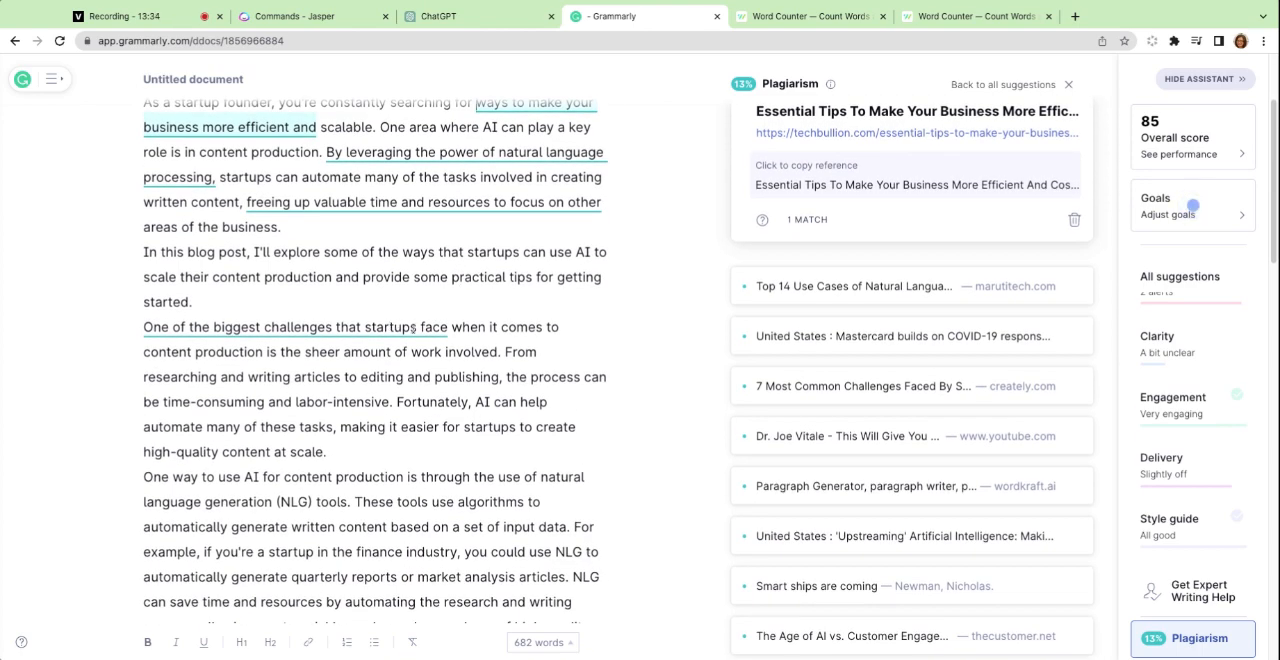
pyautogui.scroll(-15, 538, 328)
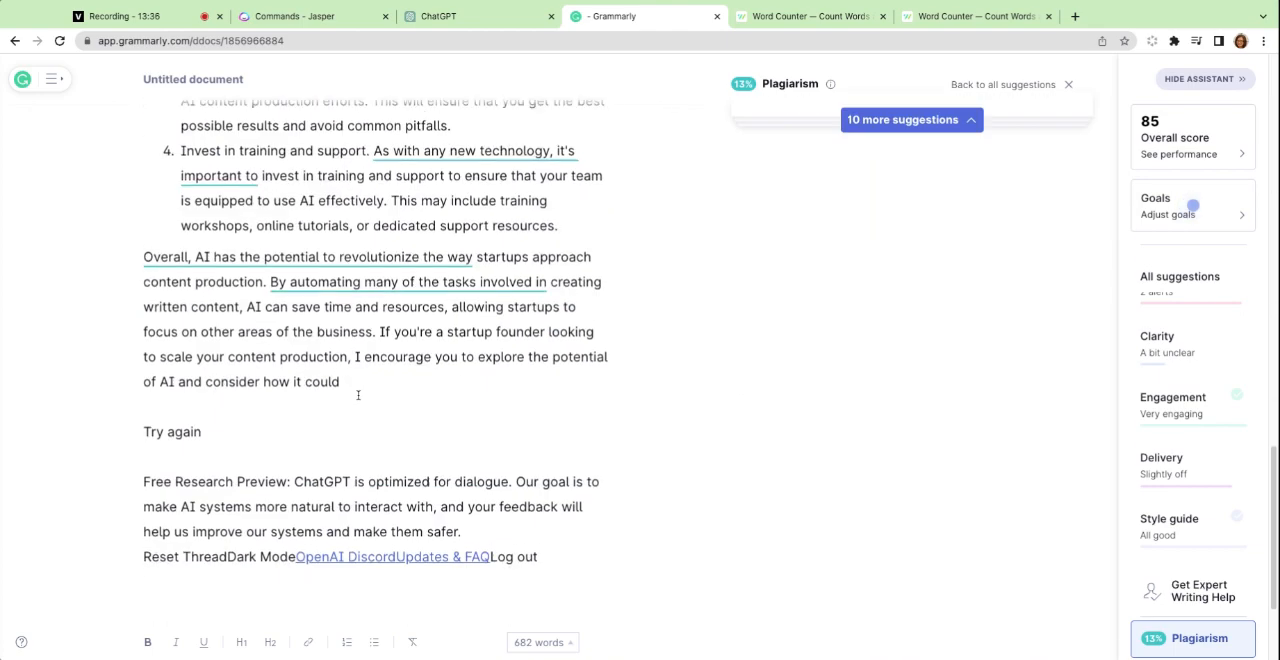
pyautogui.scroll(10, 358, 395)
pyautogui.scroll(4, 375, 360)
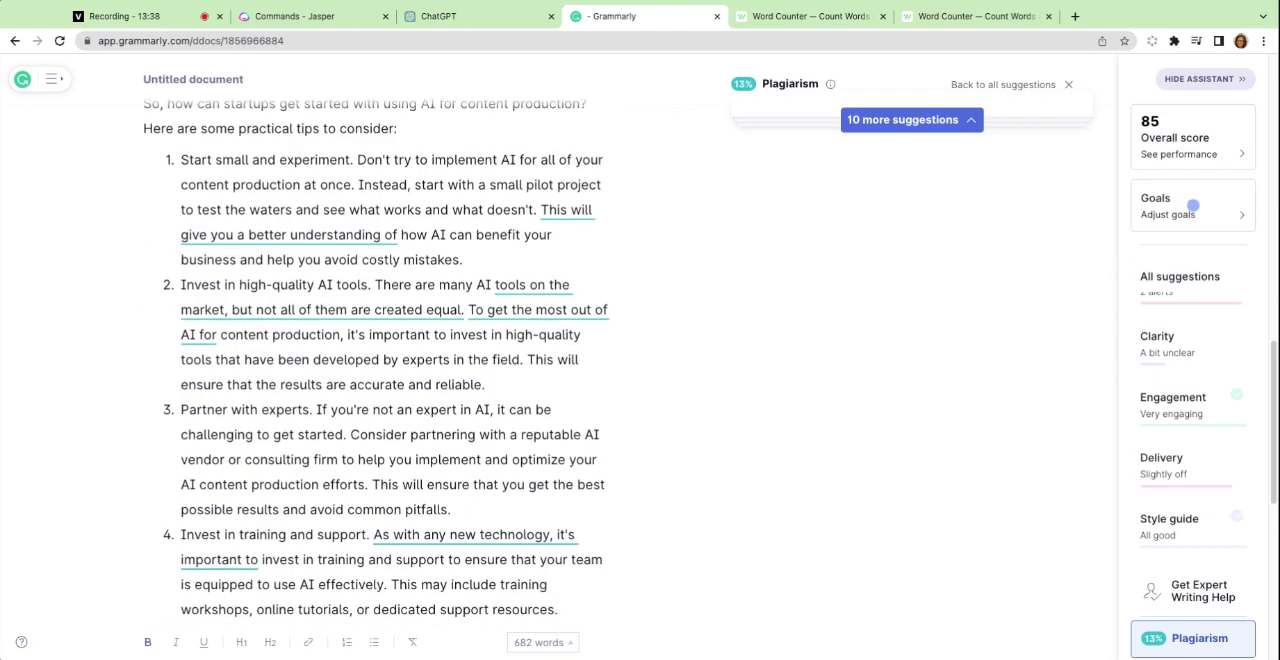
pyautogui.scroll(15, 1193, 205)
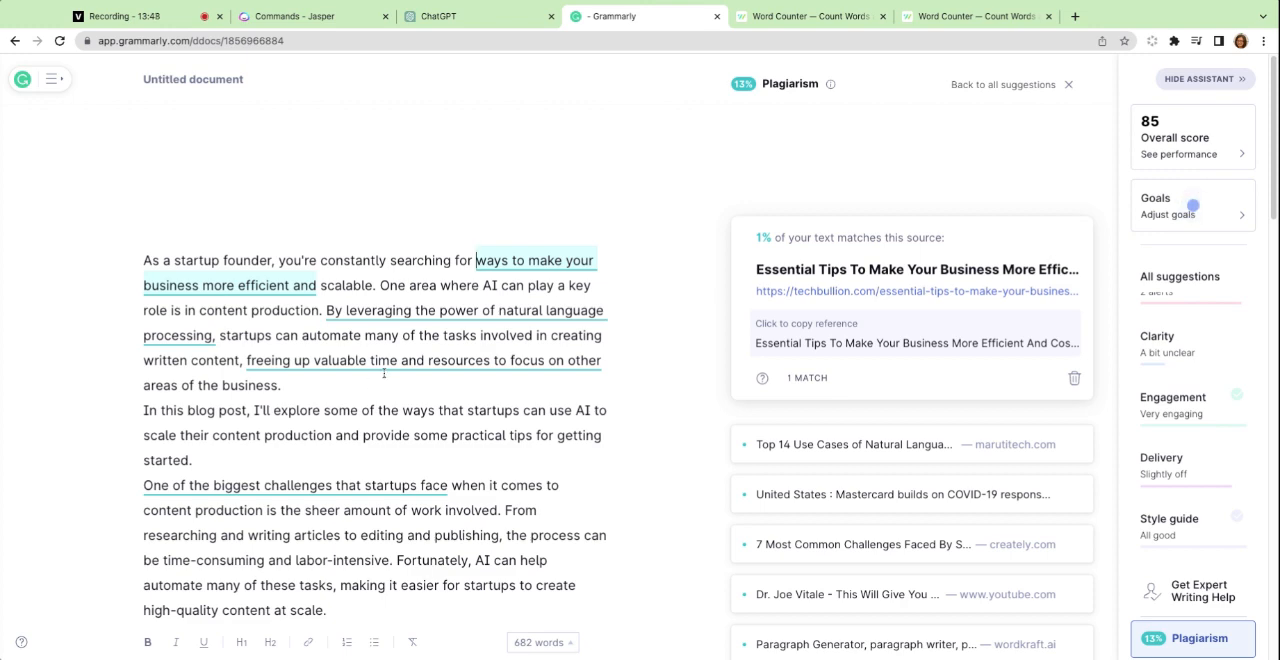
# Open app.grammarly.com in a second browser tab and place it beside the first Grammarly tab.
pyautogui.click(190, 40)
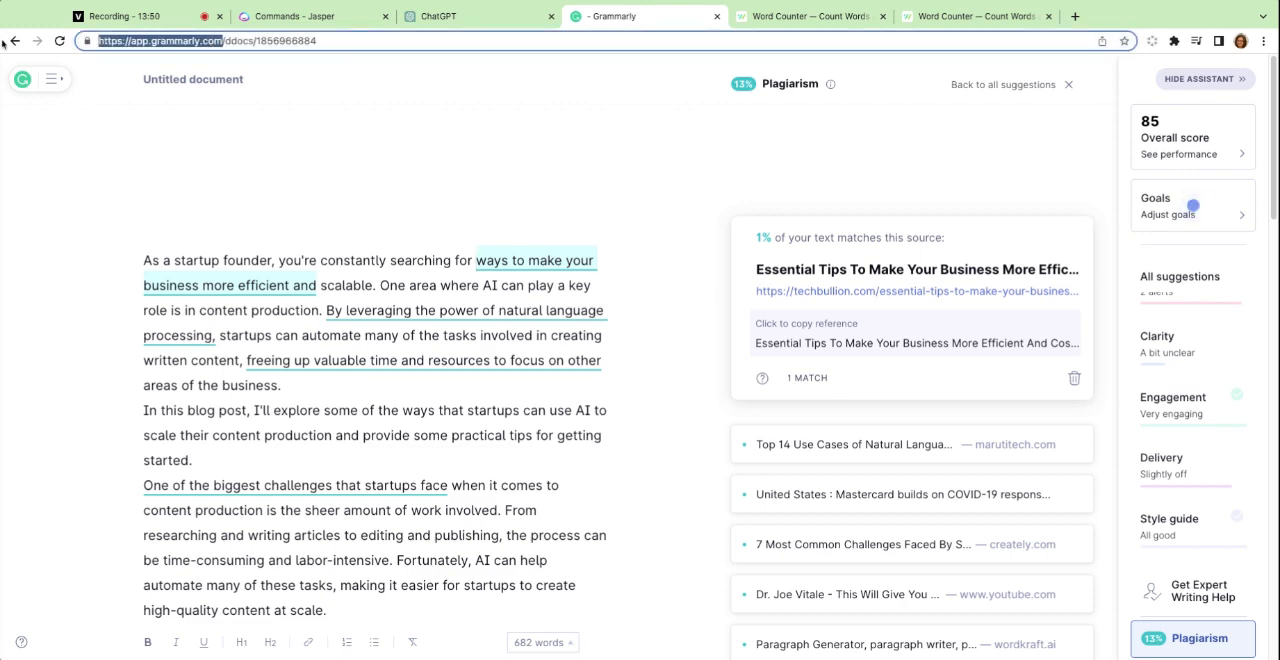
pyautogui.click(1075, 16)
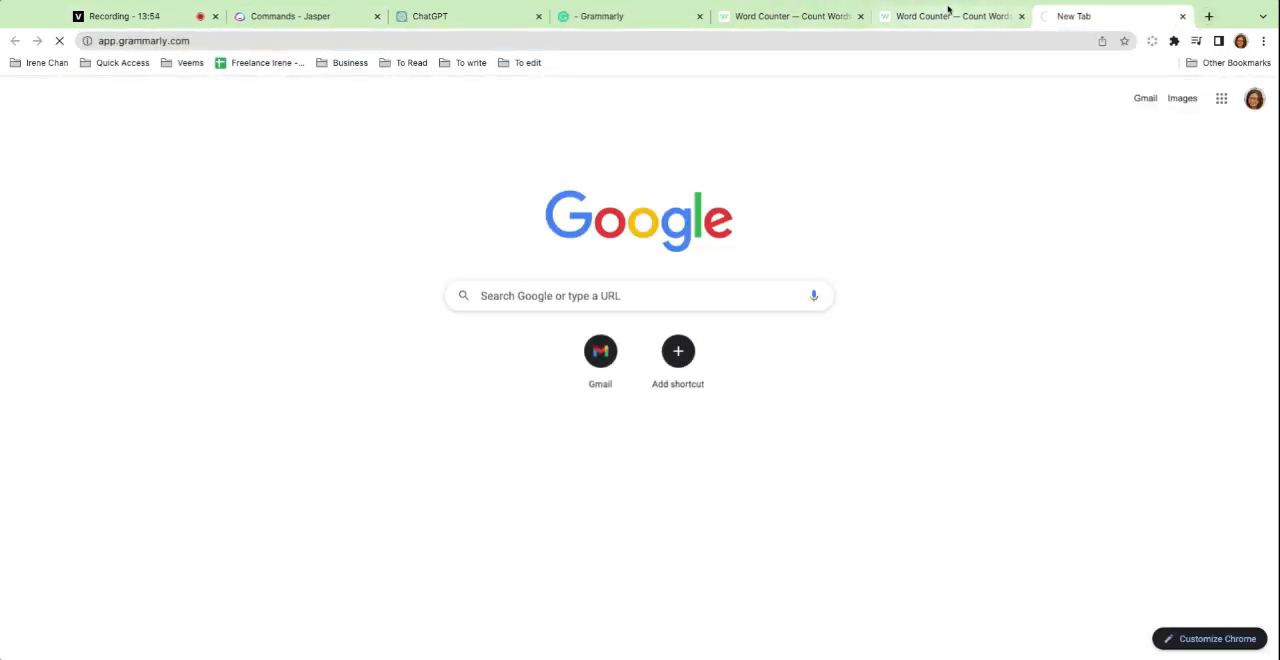
pyautogui.moveTo(1063, 14); pyautogui.dragTo(727, 12)
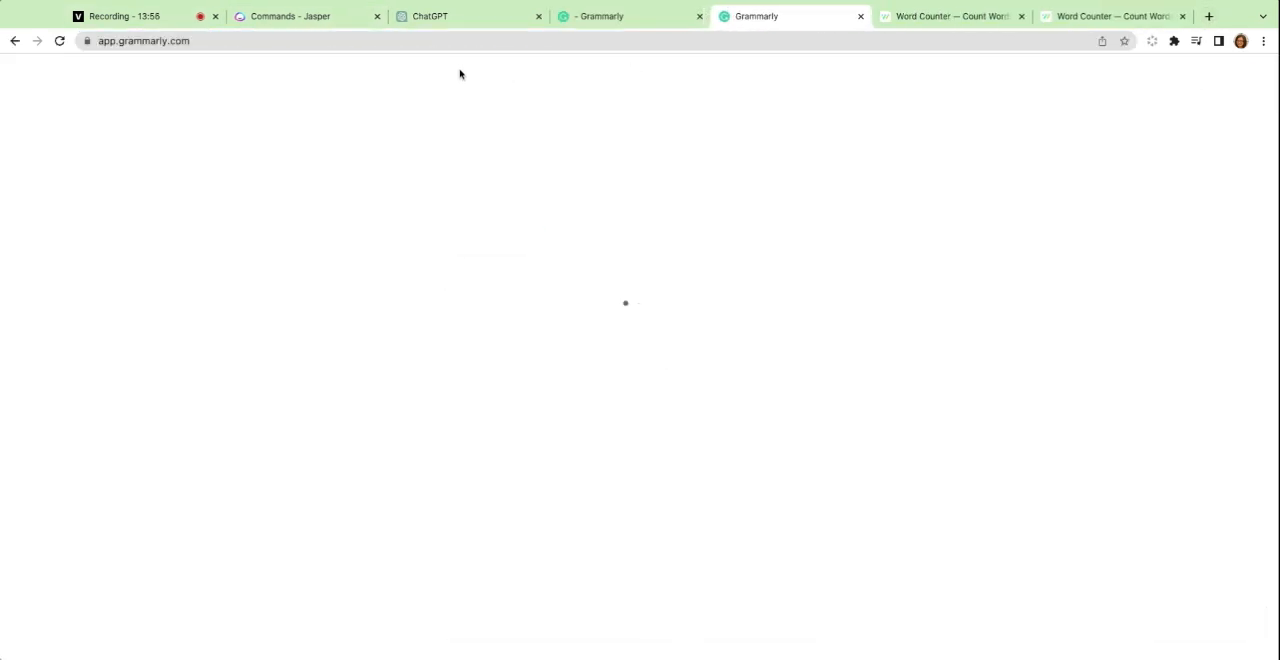
# Copy Jasper's entire blog post, starting with its Introduction, from Word Counter.
pyautogui.click(965, 18)
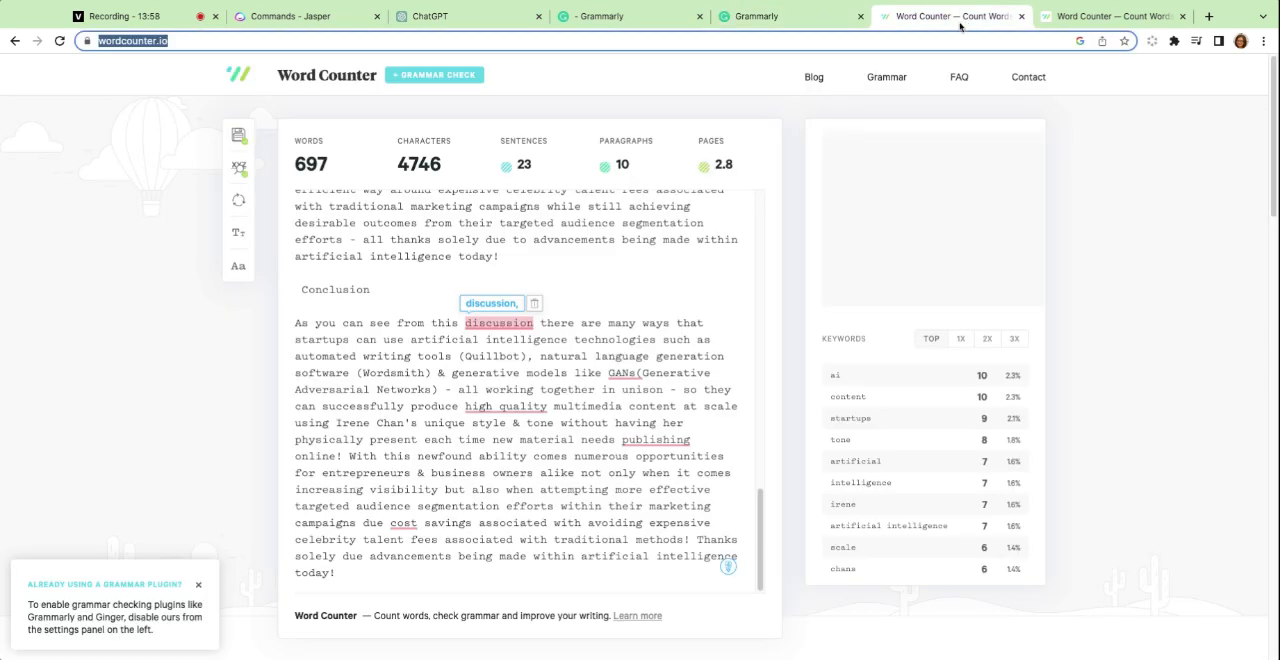
pyautogui.scroll(15, 427, 413)
pyautogui.scroll(3, 427, 413)
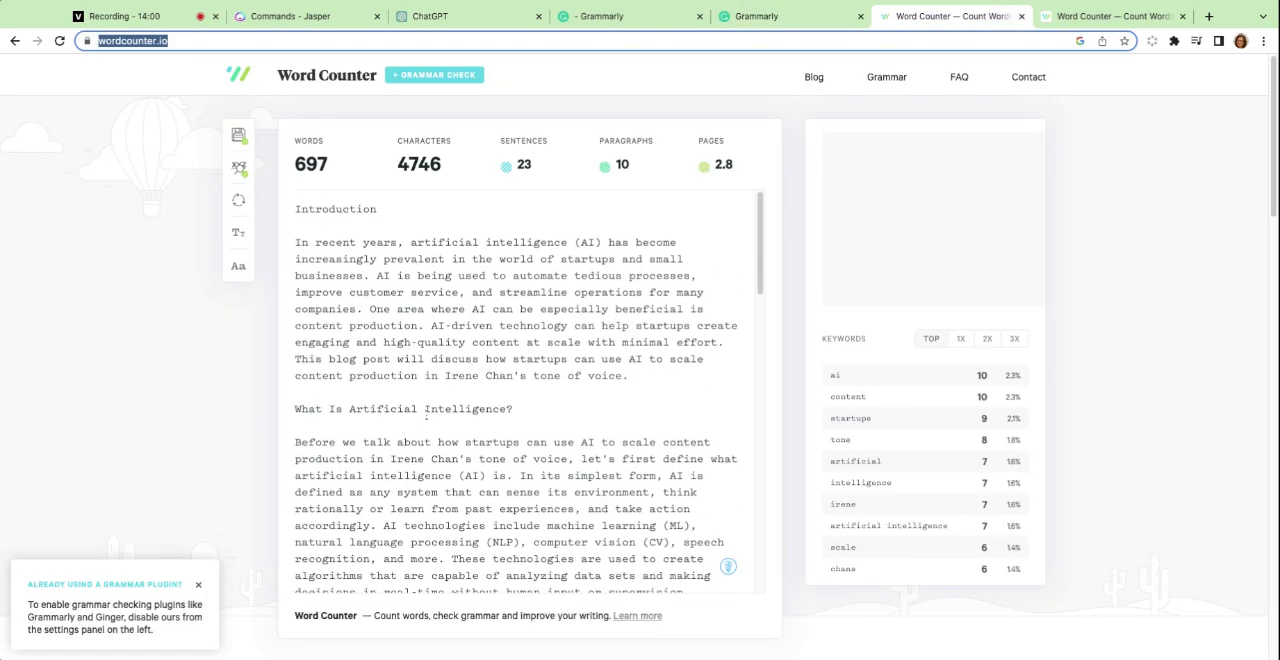
pyautogui.click(304, 210)
pyautogui.hotkey('ctrl', 'a')
pyautogui.press('super+c')
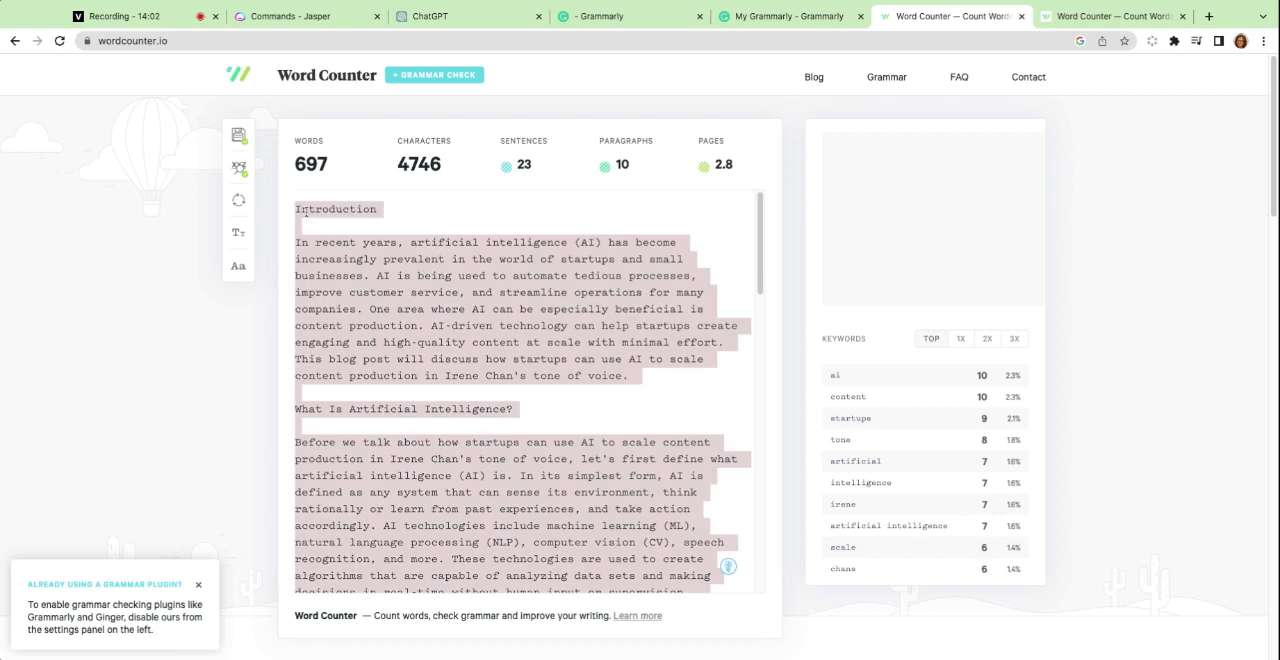
# Paste Jasper's blog post into a new Grammarly document and accept the default goals.
pyautogui.click(598, 12)
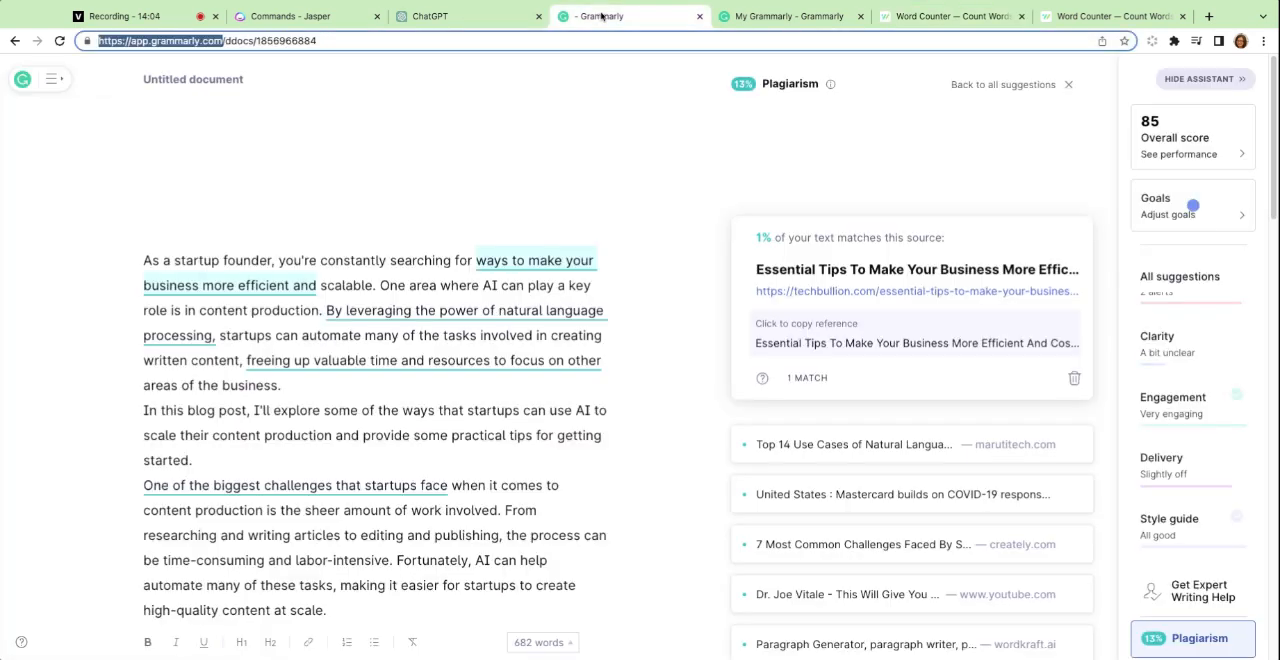
pyautogui.click(789, 16)
pyautogui.click(310, 214)
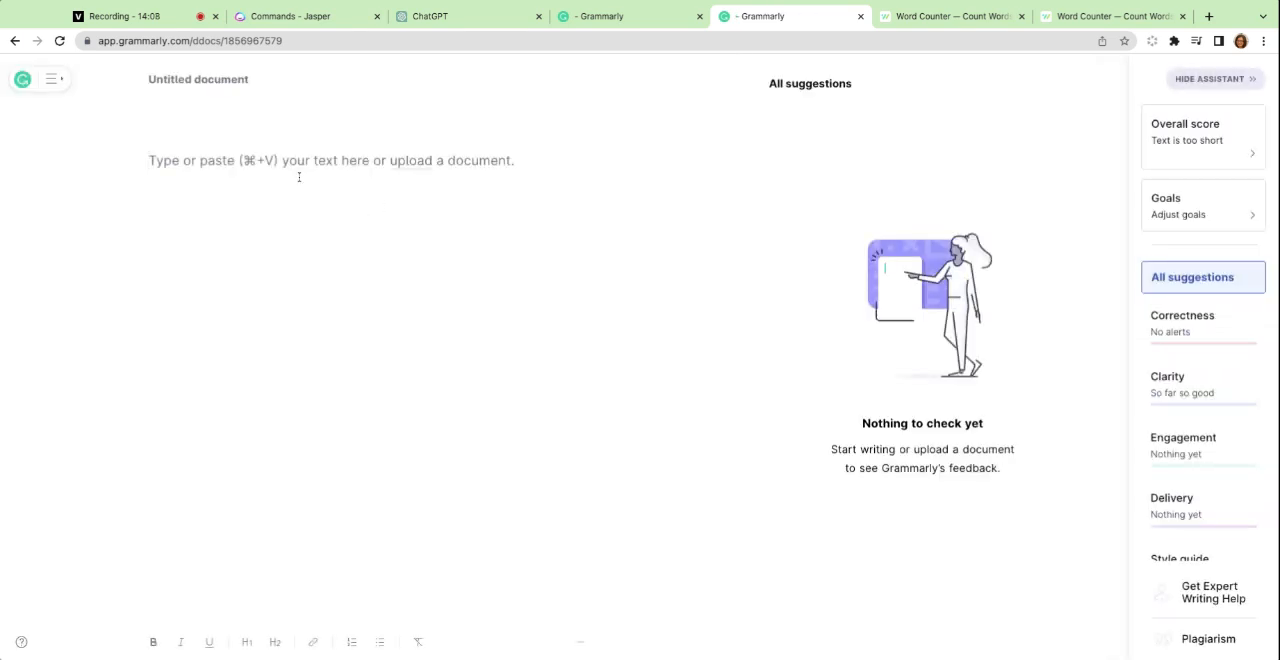
pyautogui.press('super+v')
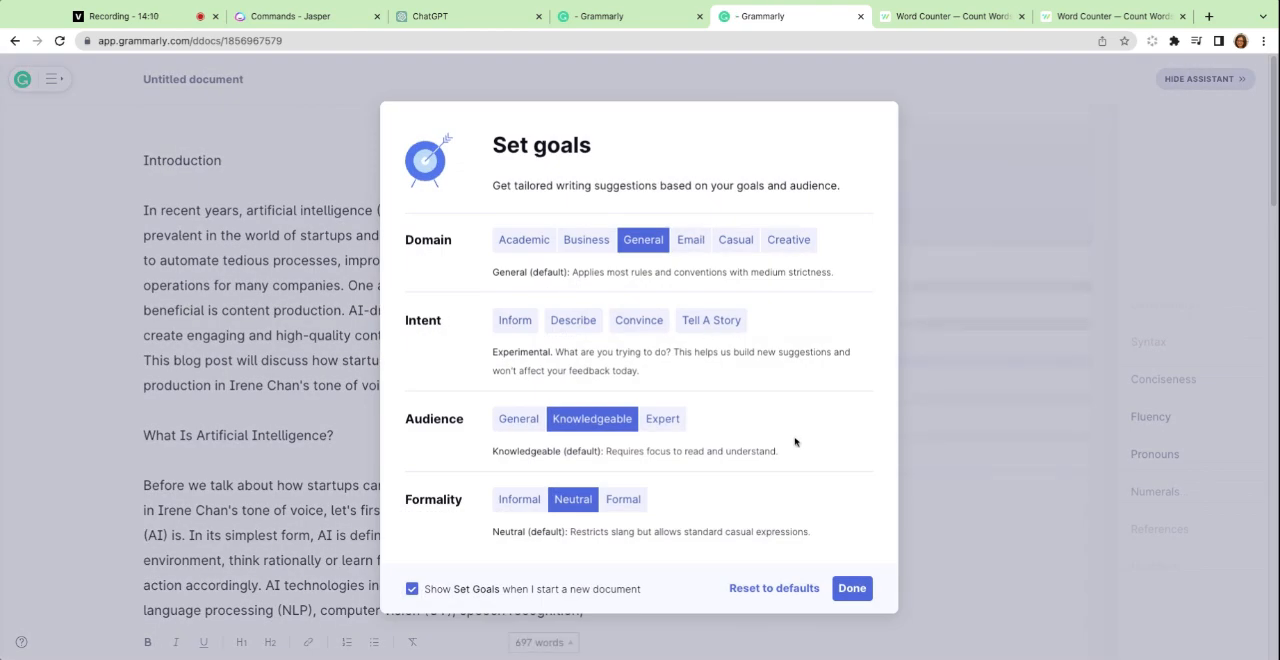
pyautogui.click(851, 589)
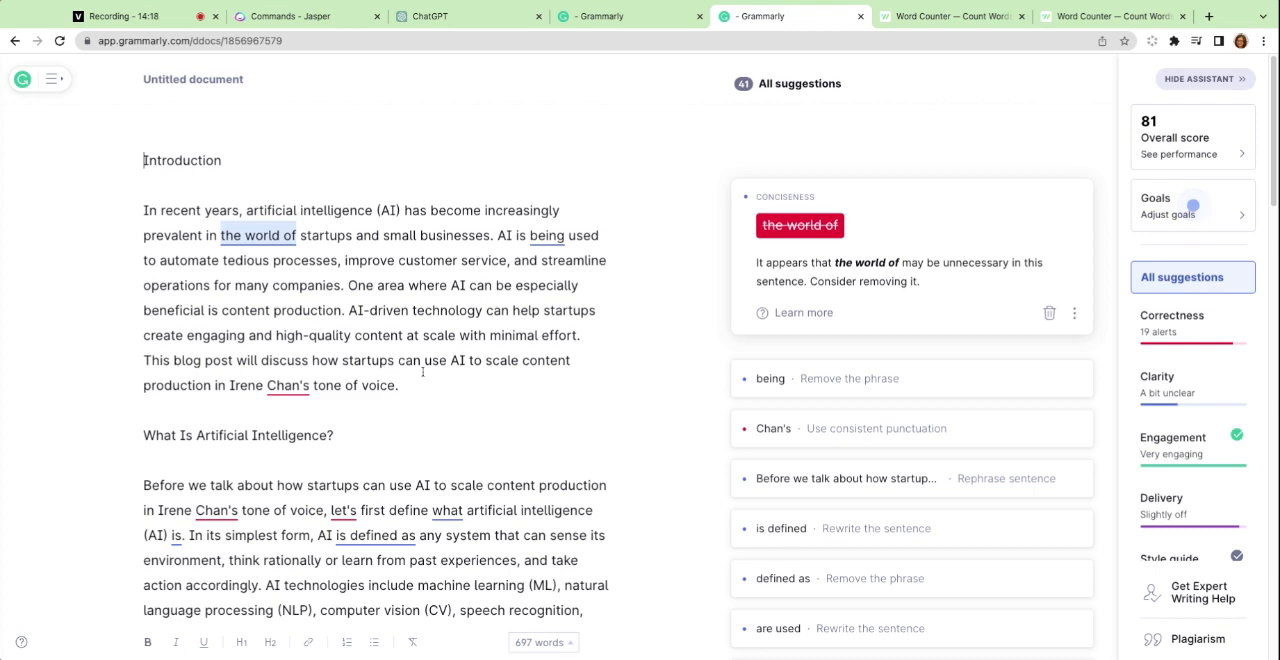
# Run a plagiarism check on Jasper's blog post and look through the underlined matches in its text.
pyautogui.click(1198, 638)
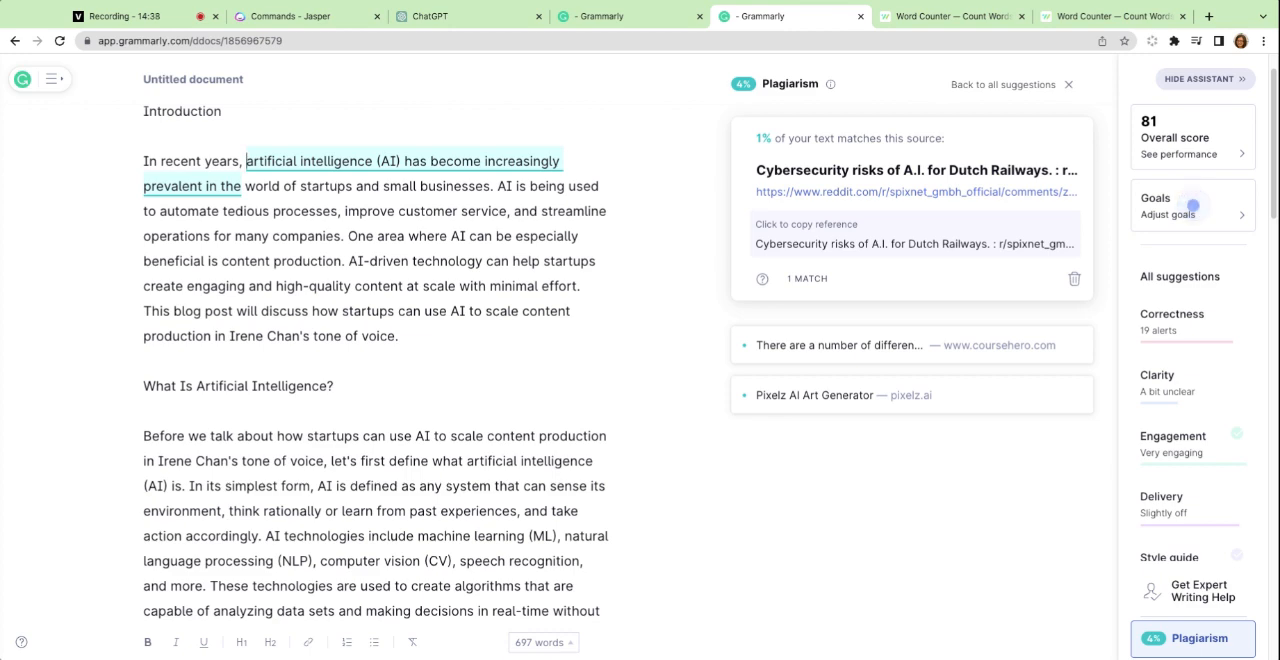
pyautogui.scroll(1, 467, 384)
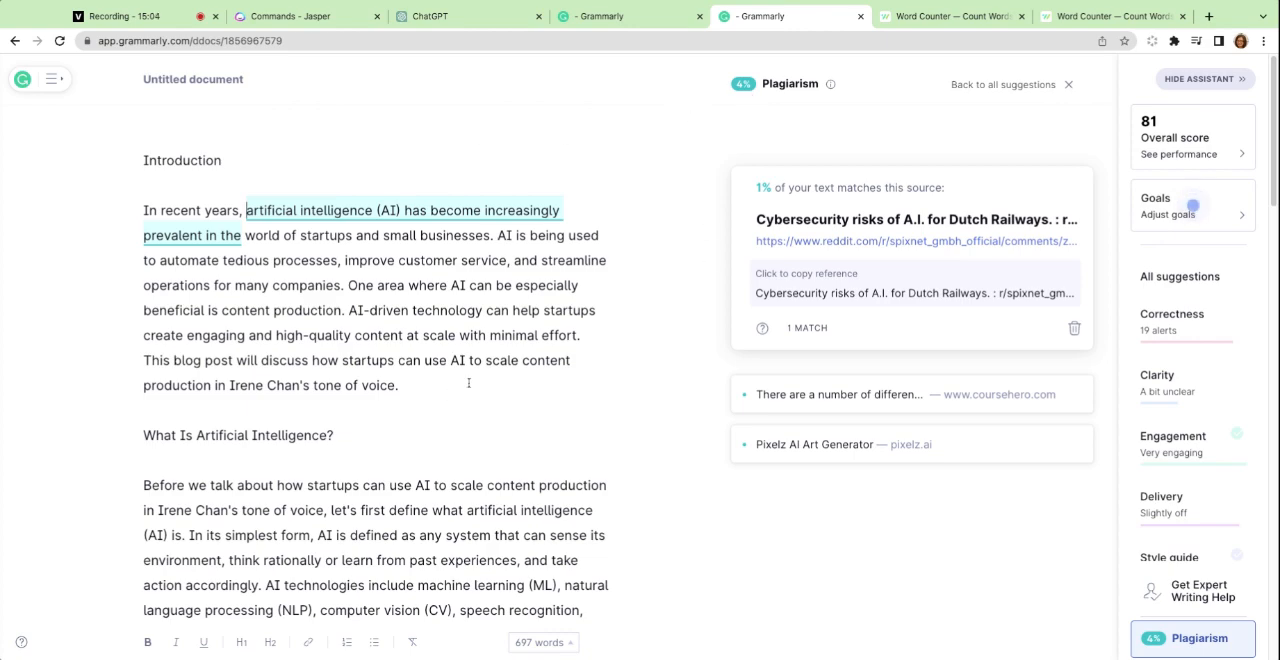
pyautogui.scroll(-5, 468, 383)
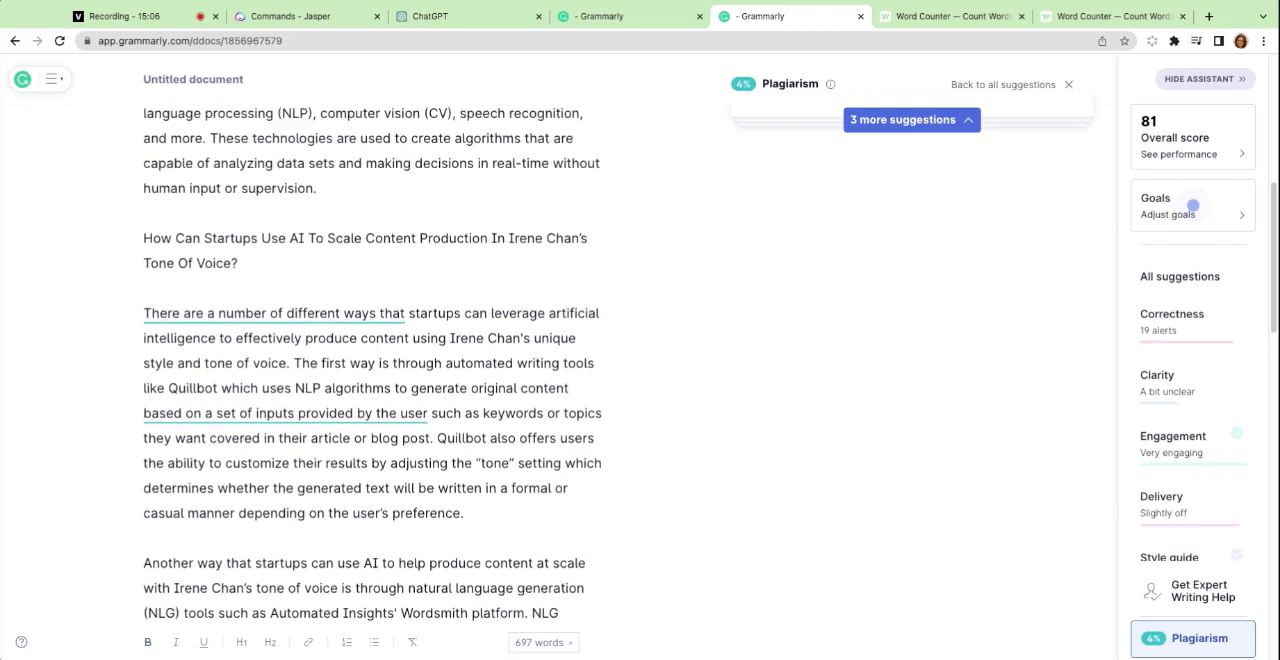
pyautogui.scroll(2, 240, 208)
pyautogui.scroll(-3, 342, 342)
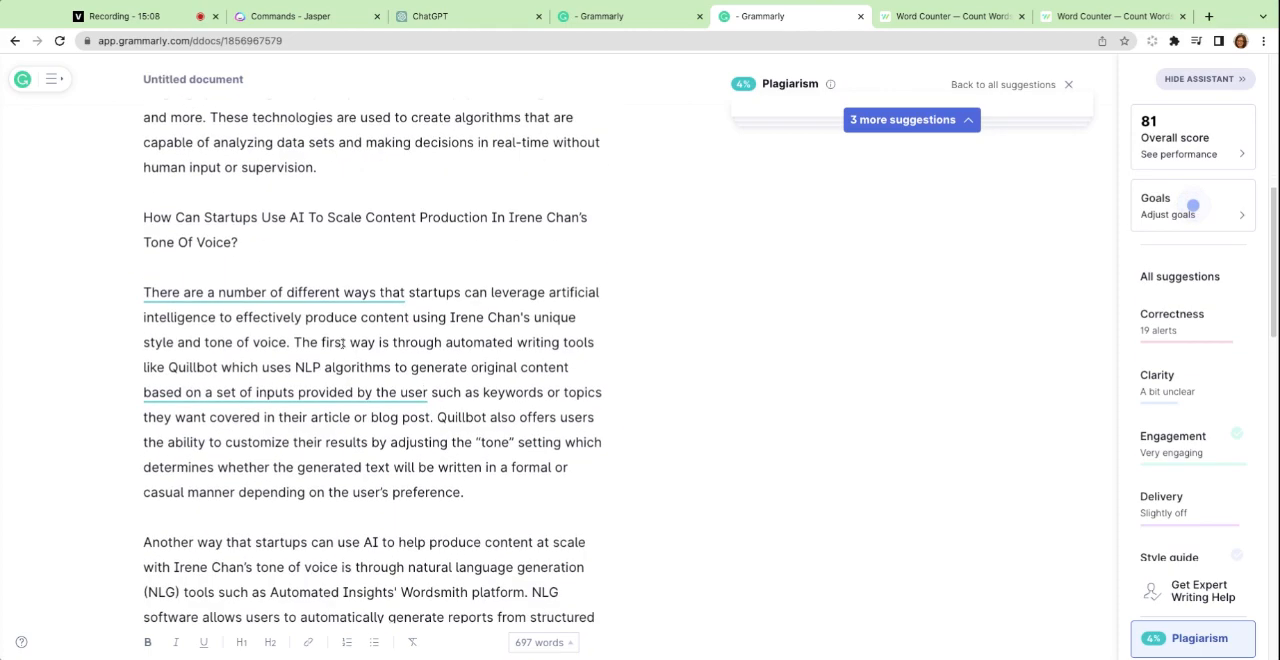
pyautogui.scroll(-15, 296, 393)
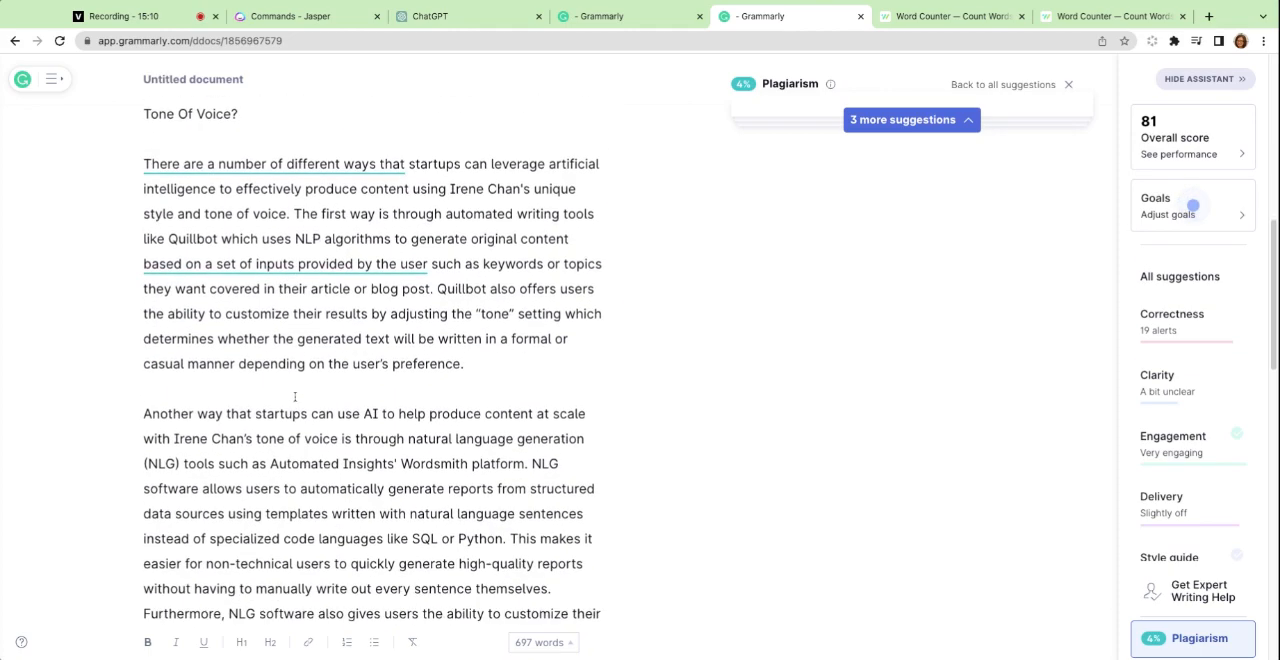
pyautogui.scroll(8, 375, 360)
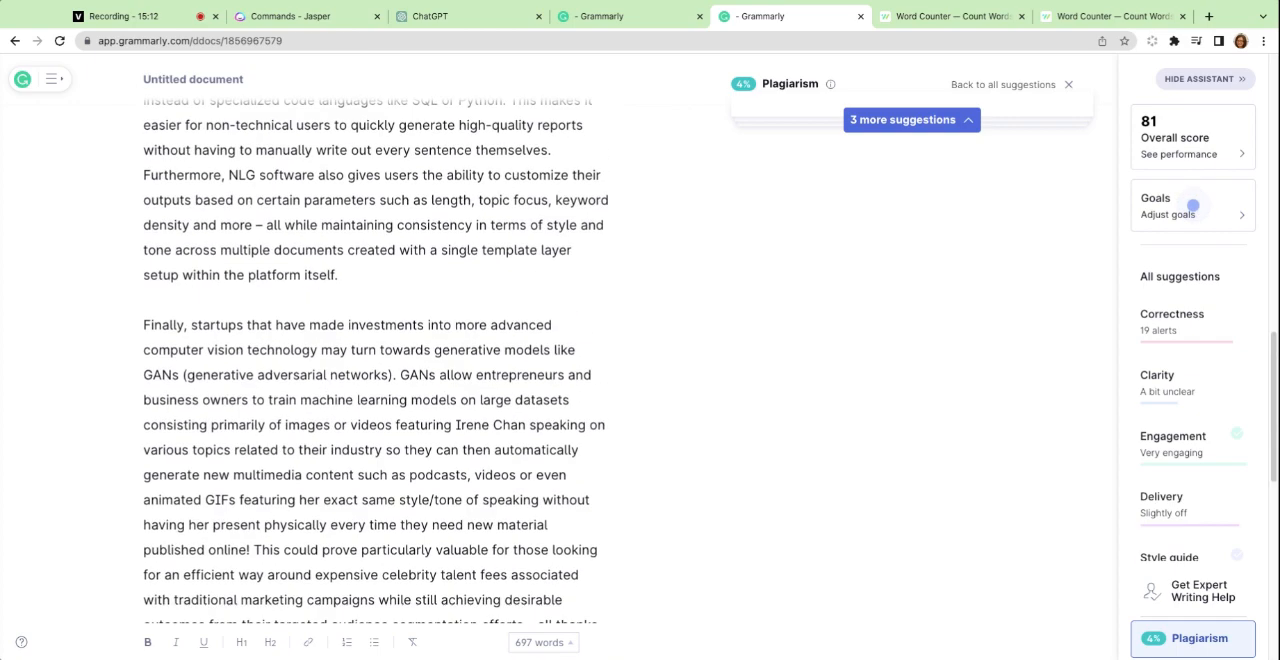
pyautogui.scroll(12, 375, 360)
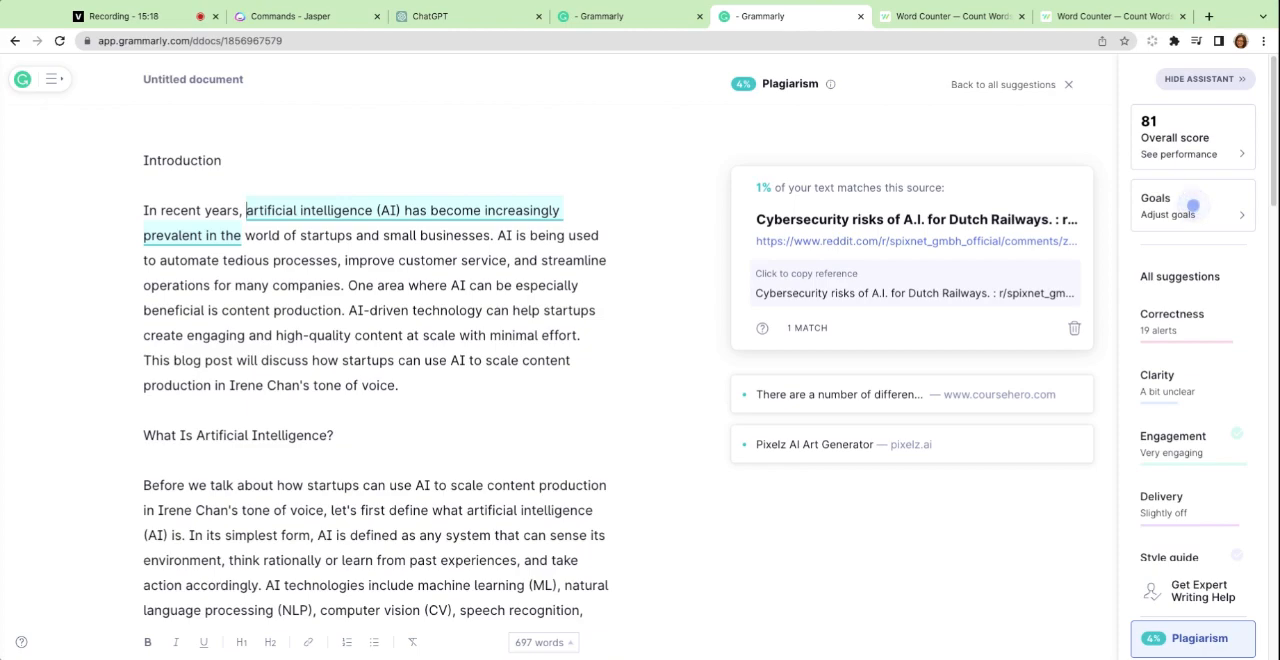
# Review the plagiarism matches across Jasper's blog post in Grammarly, from the introduction to the conclusion.
pyautogui.scroll(-15, 375, 360)
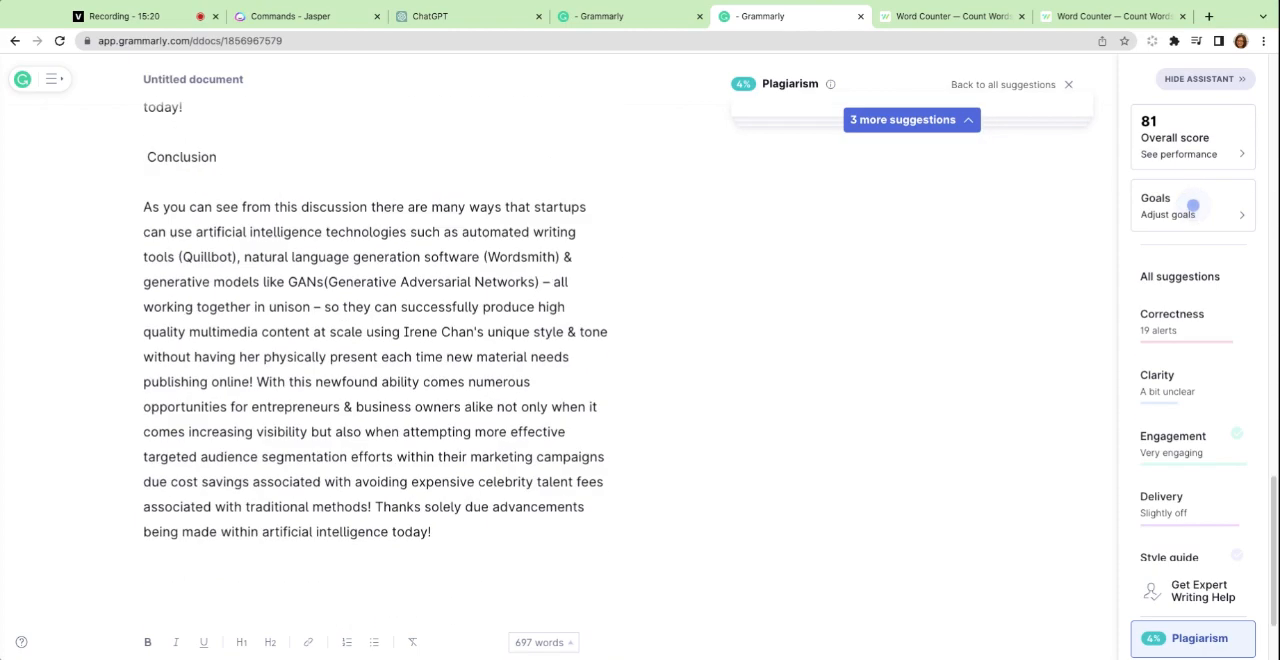
pyautogui.scroll(15, 1193, 205)
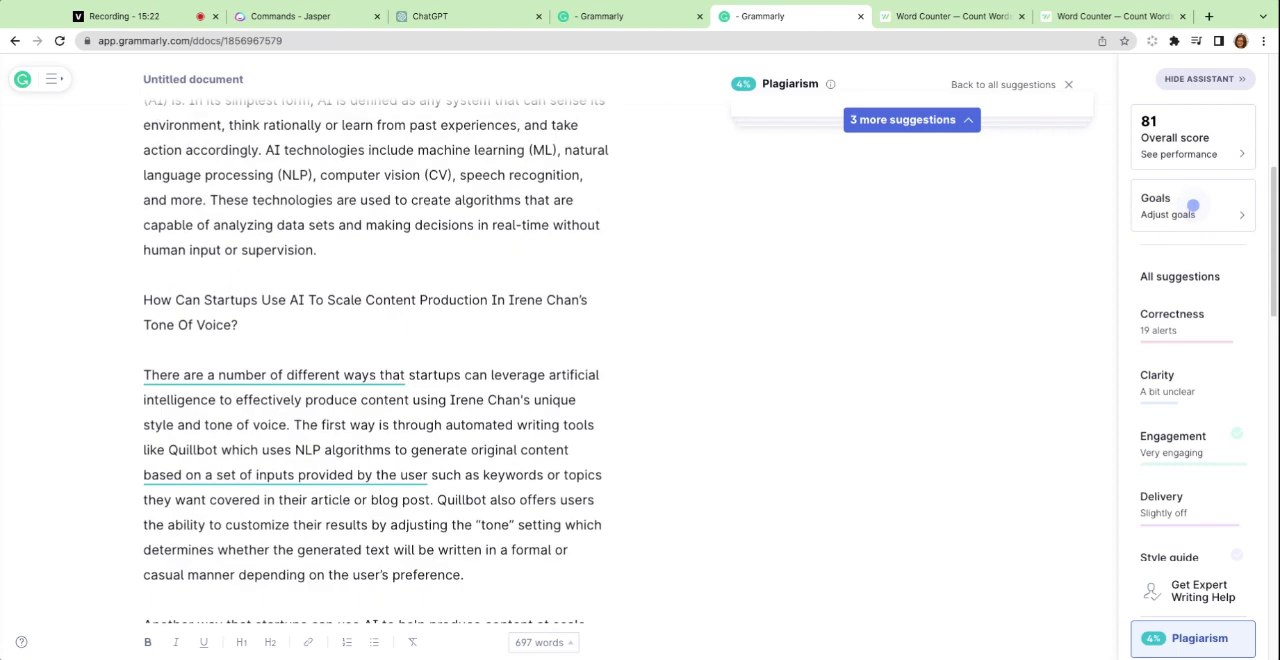
pyautogui.scroll(3, 322, 398)
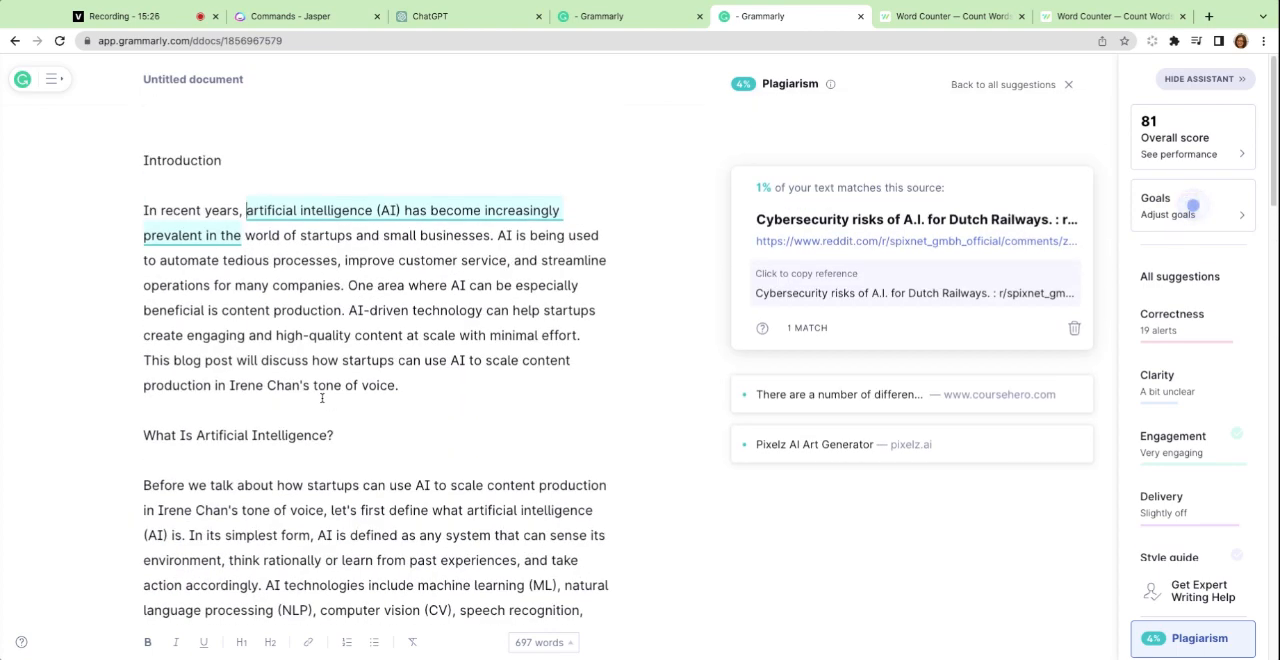
pyautogui.scroll(-3, 1193, 205)
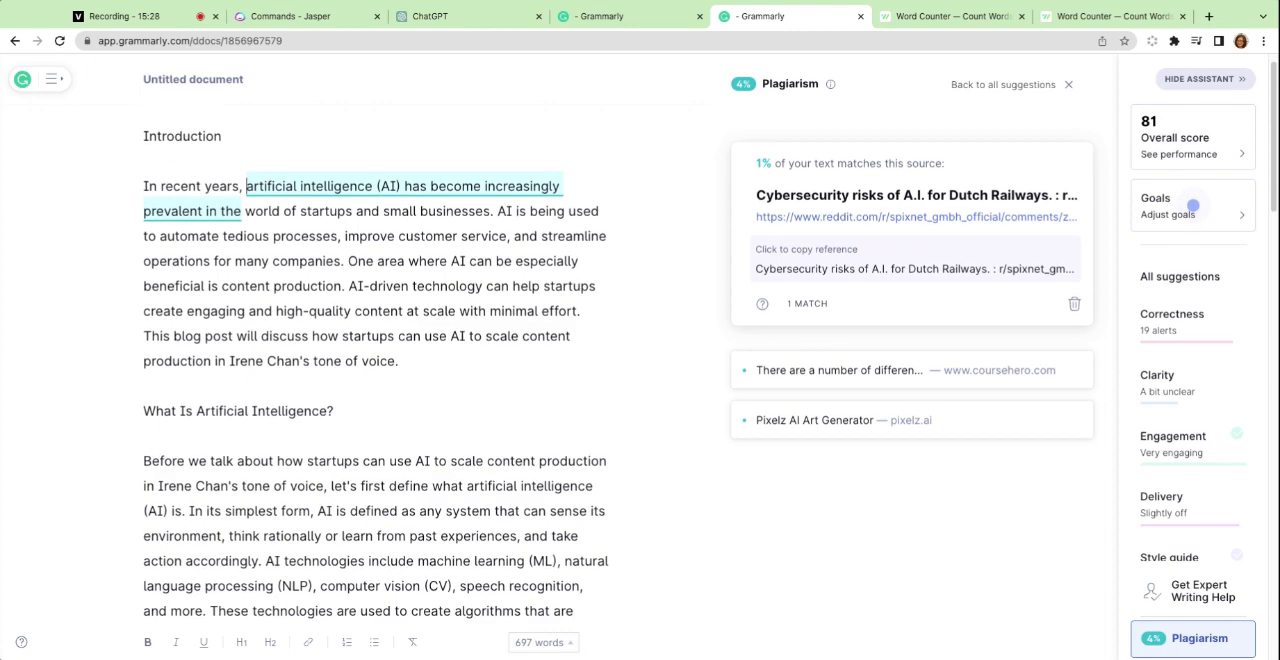
pyautogui.scroll(3, 220, 297)
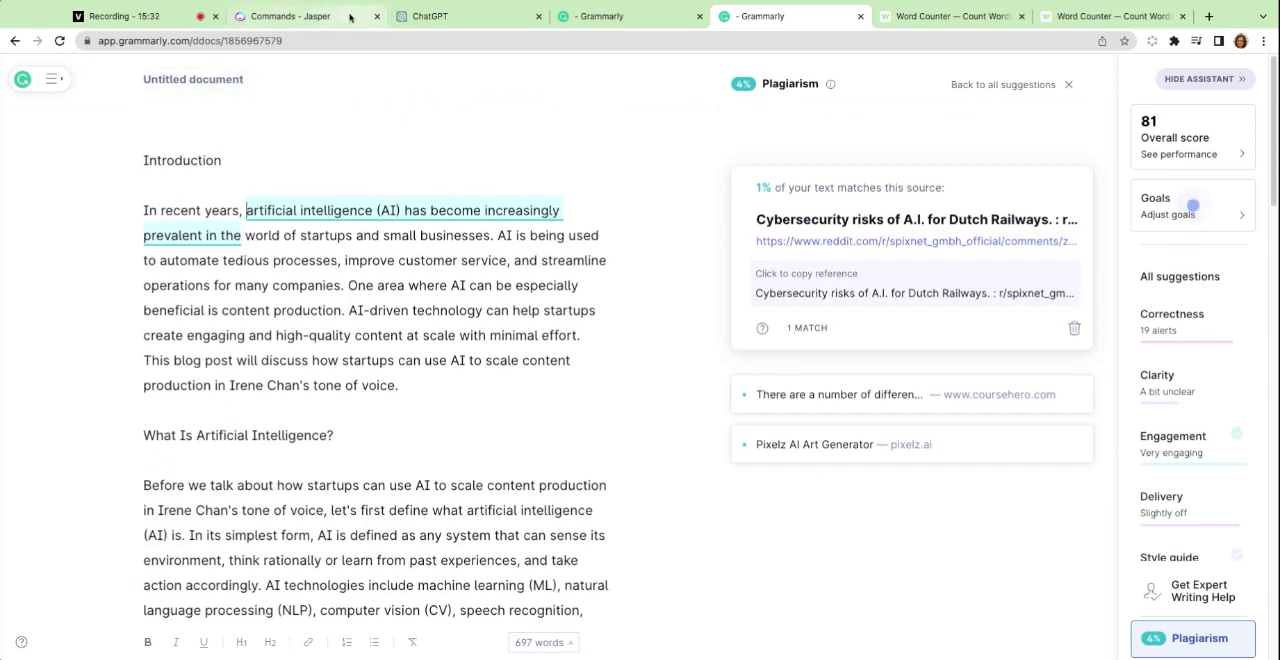
# Switch to Jasper and examine the structure, headings and tone of its first two generated blog posts.
pyautogui.click(313, 17)
pyautogui.scroll(8, 900, 380)
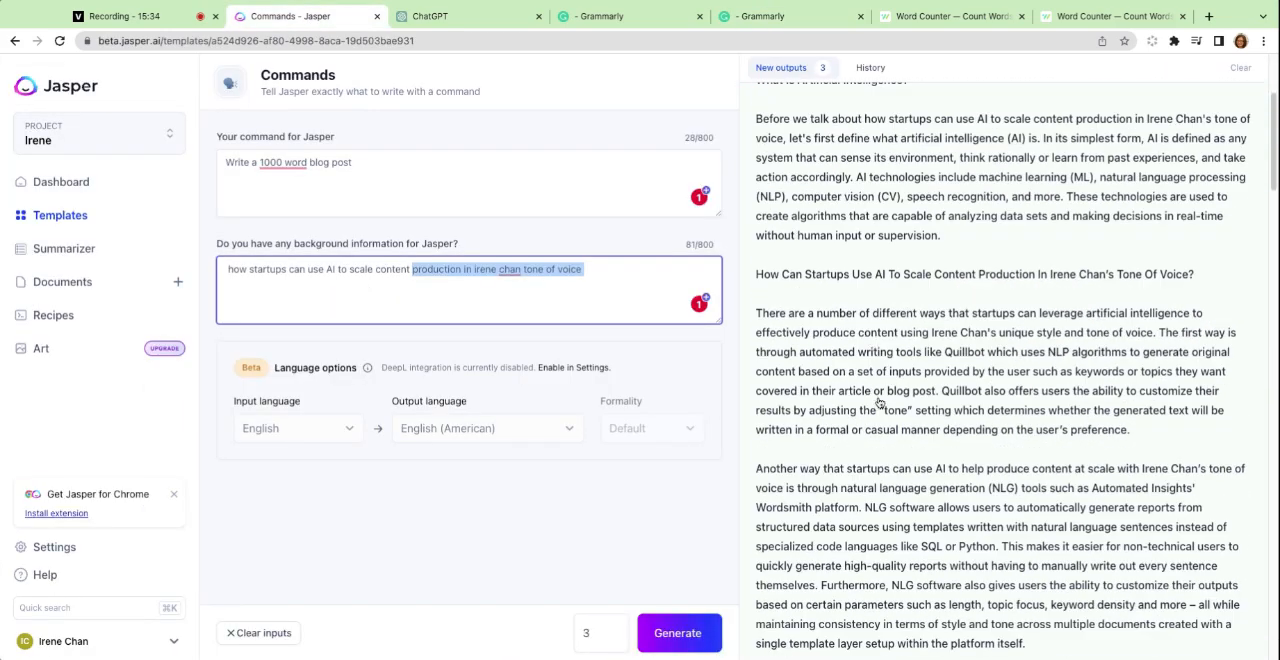
pyautogui.scroll(4, 930, 356)
pyautogui.scroll(-12, 880, 350)
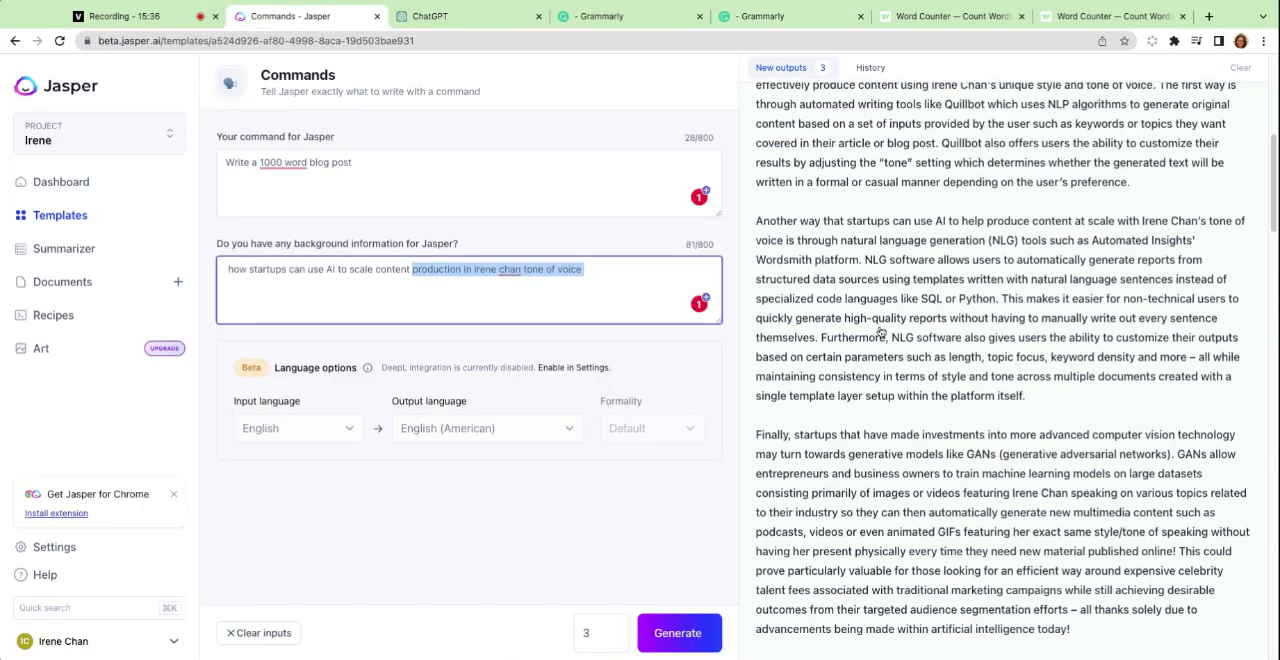
pyautogui.scroll(-1, 885, 299)
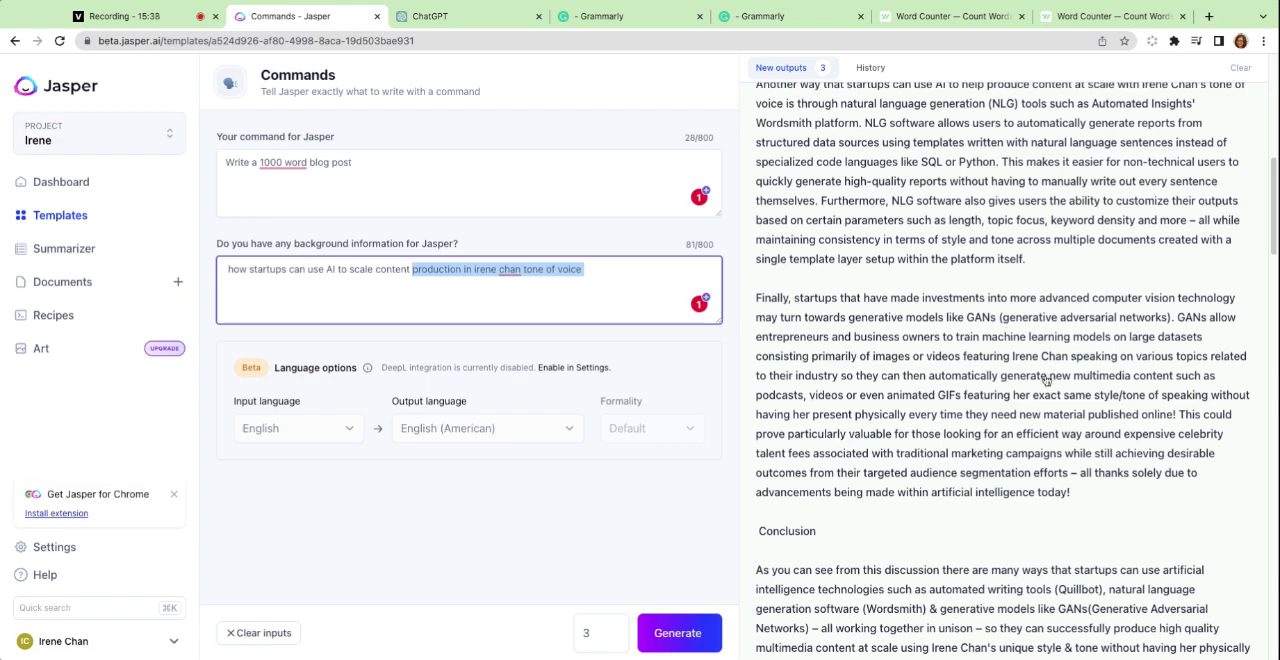
pyautogui.scroll(-6, 1030, 437)
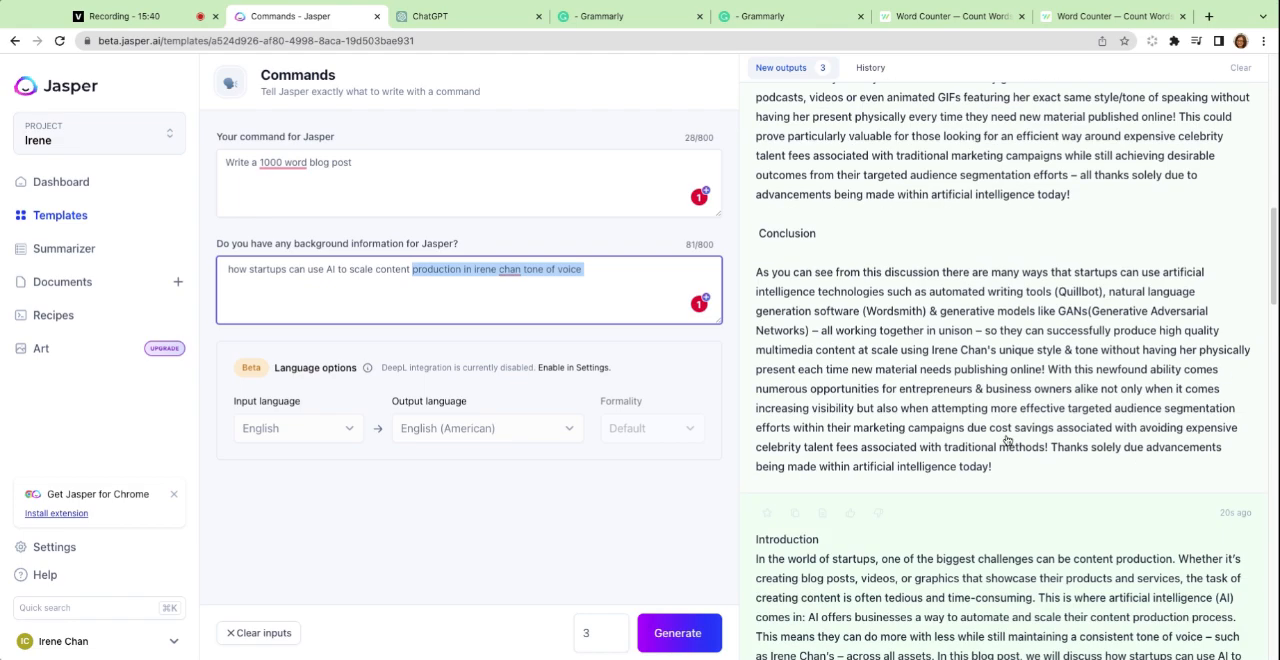
pyautogui.scroll(-7, 1007, 441)
pyautogui.scroll(-3, 1006, 437)
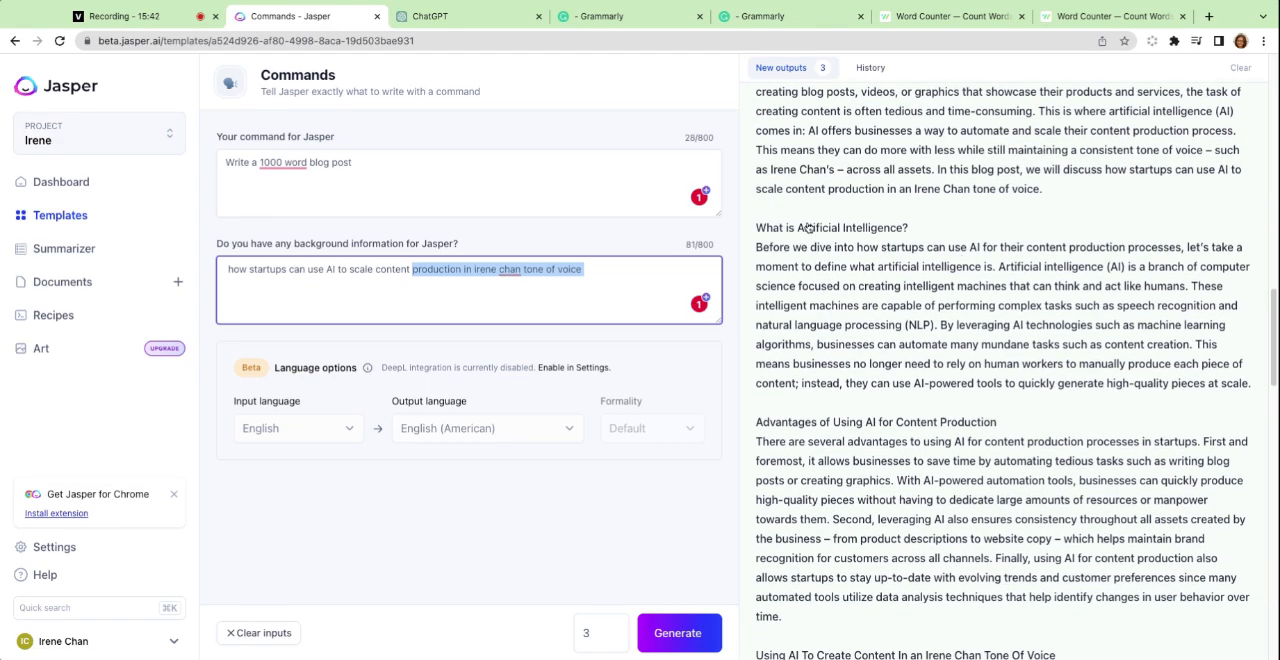
pyautogui.scroll(3, 840, 234)
pyautogui.scroll(-3, 960, 237)
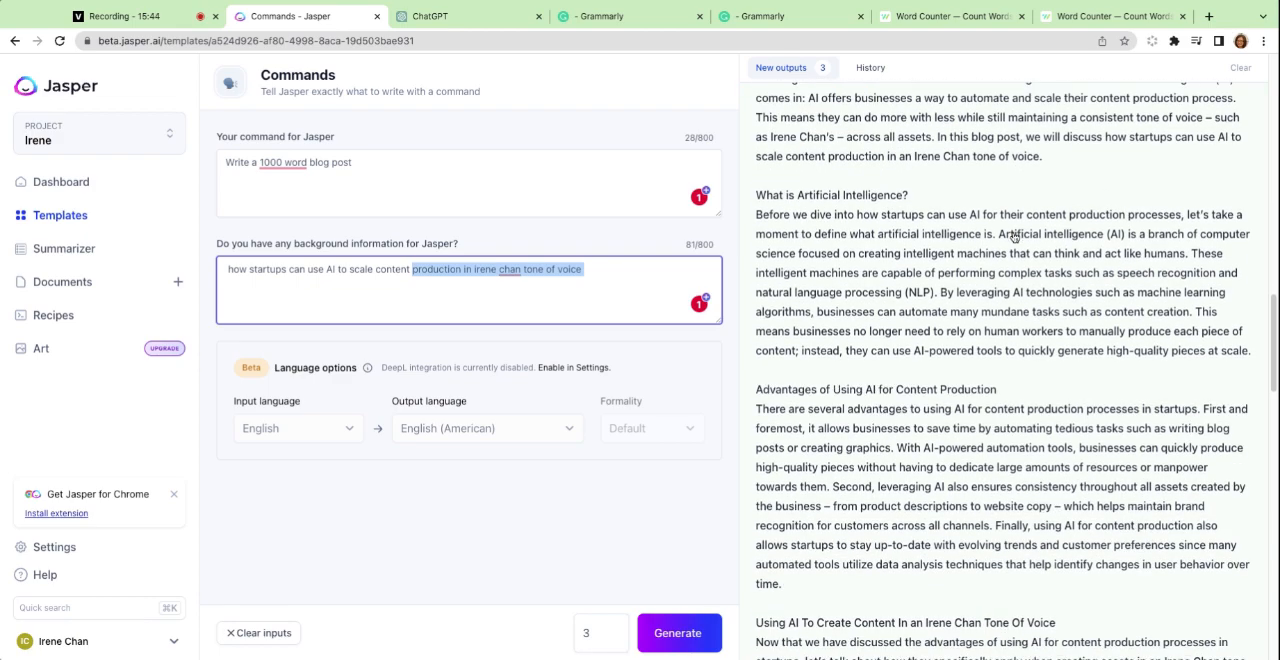
pyautogui.scroll(-3, 1014, 236)
pyautogui.scroll(-1, 1000, 247)
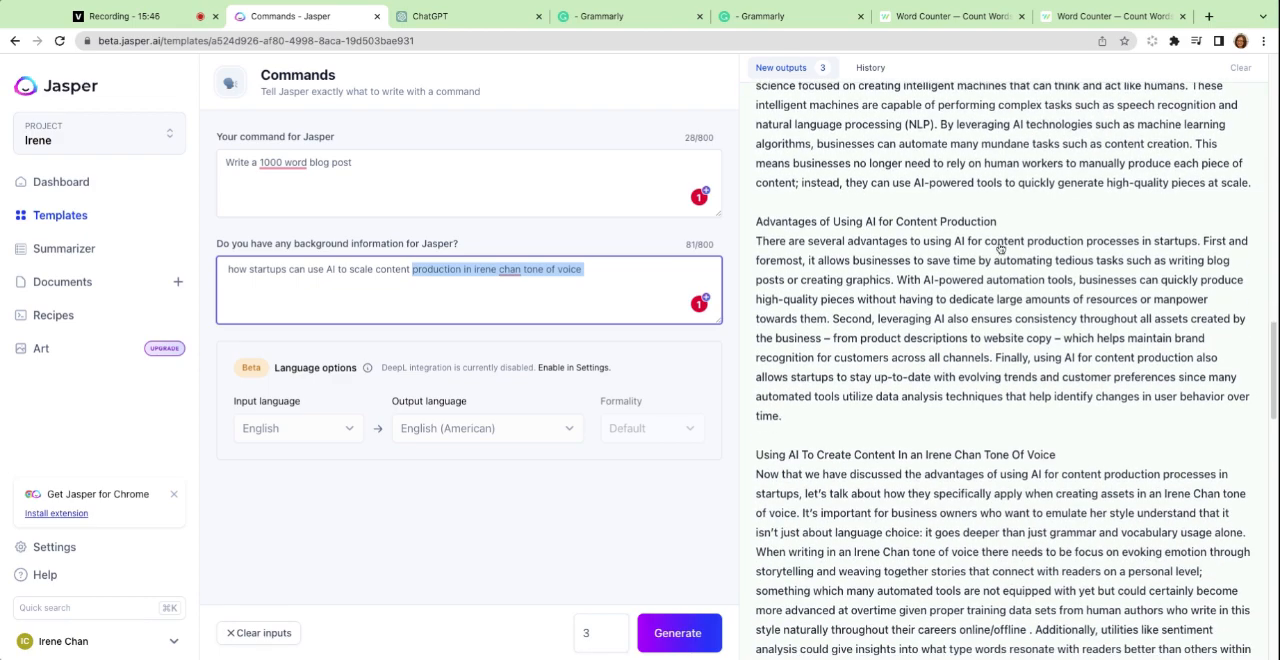
pyautogui.scroll(5, 960, 294)
pyautogui.scroll(-1, 960, 294)
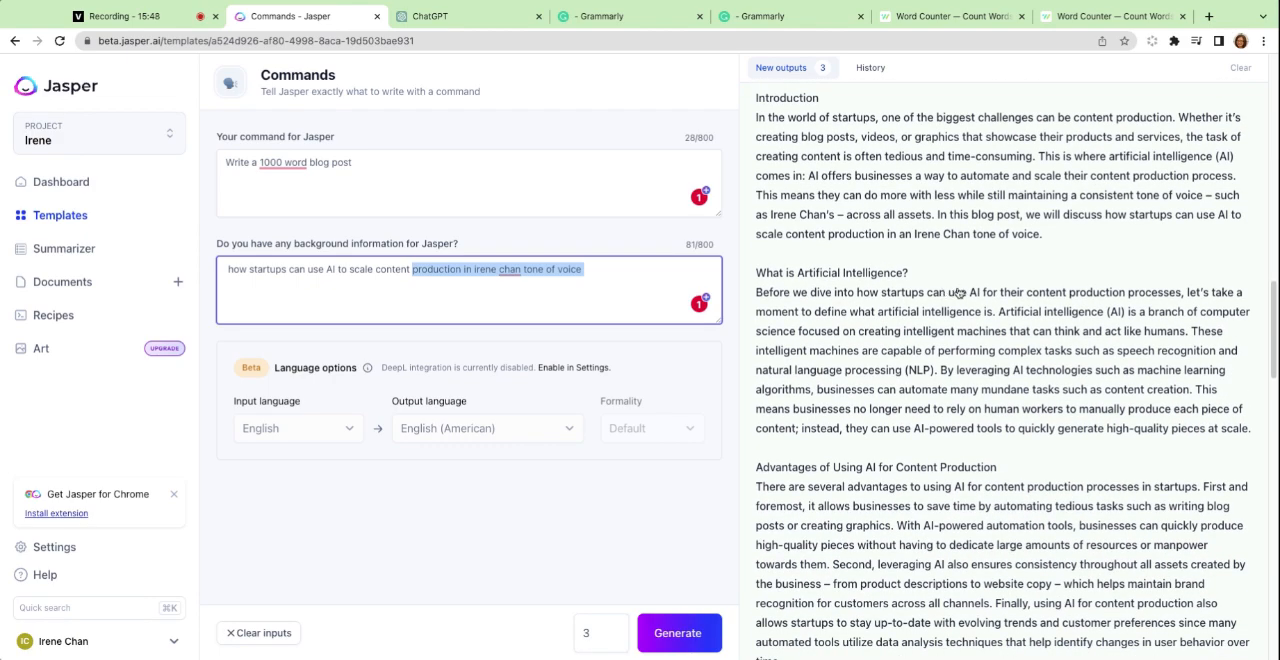
# Switch to ChatGPT and read its blog post, examining the structure, the numbered tips and the closing paragraph.
pyautogui.click(430, 20)
pyautogui.scroll(1, 597, 327)
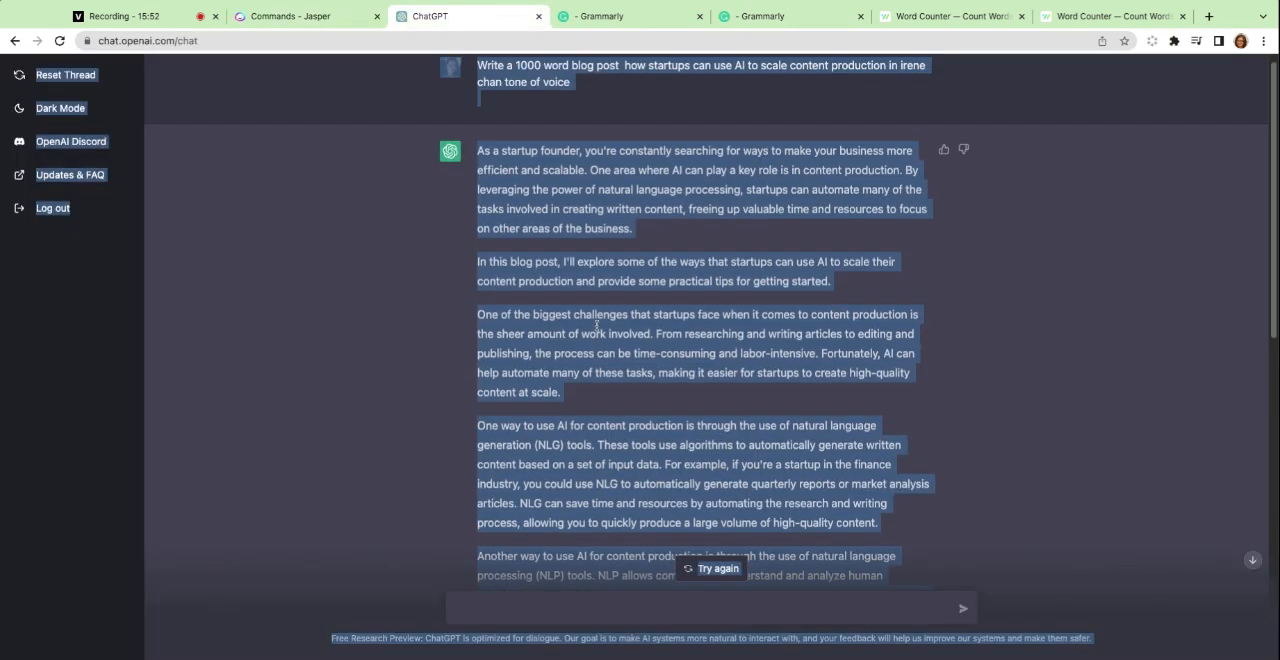
pyautogui.scroll(-10, 597, 325)
pyautogui.click(741, 502)
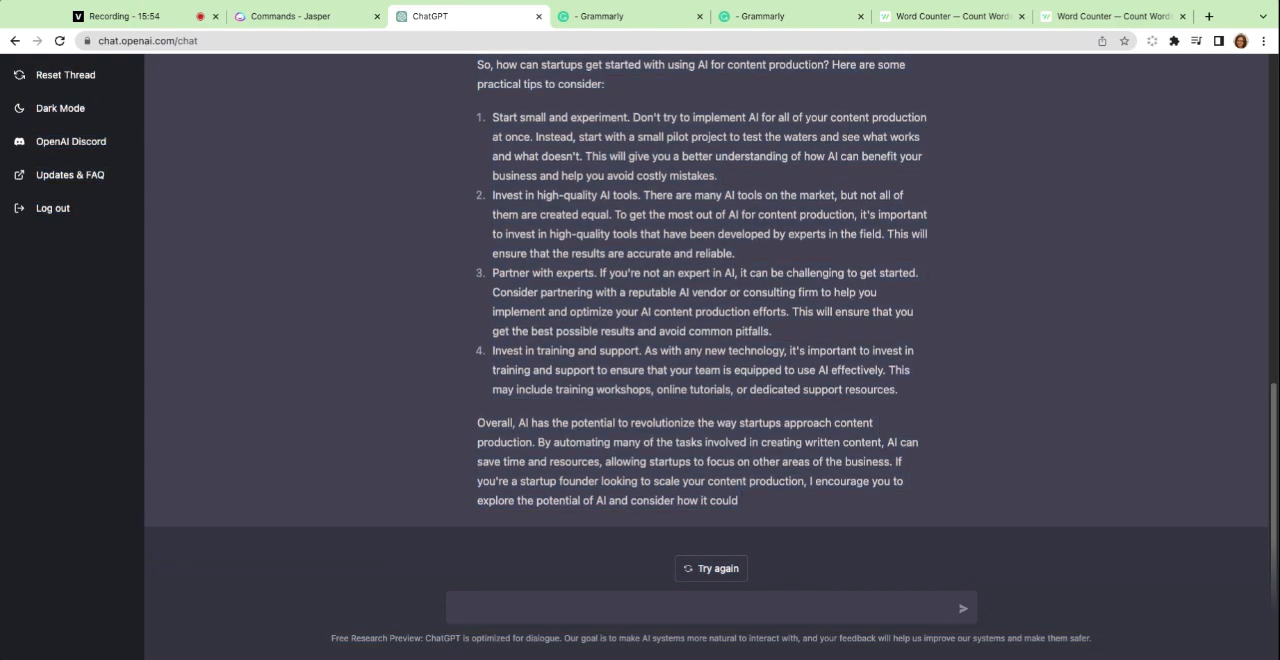
pyautogui.scroll(4, 700, 325)
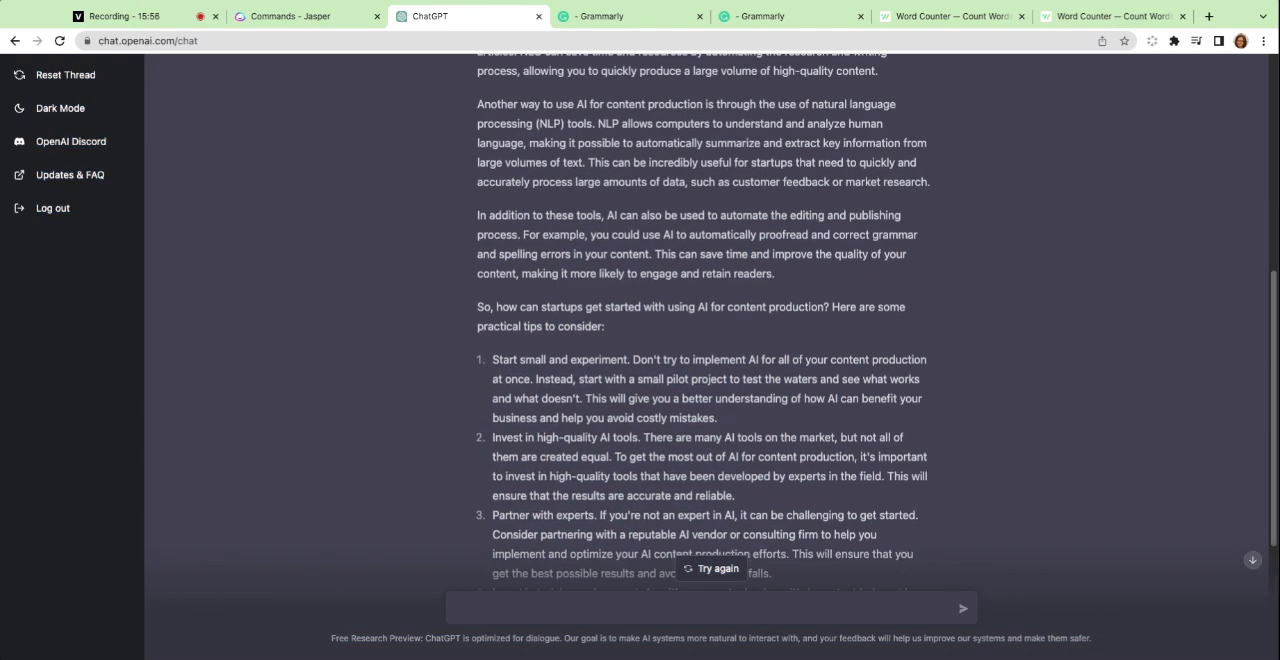
pyautogui.scroll(-3, 700, 325)
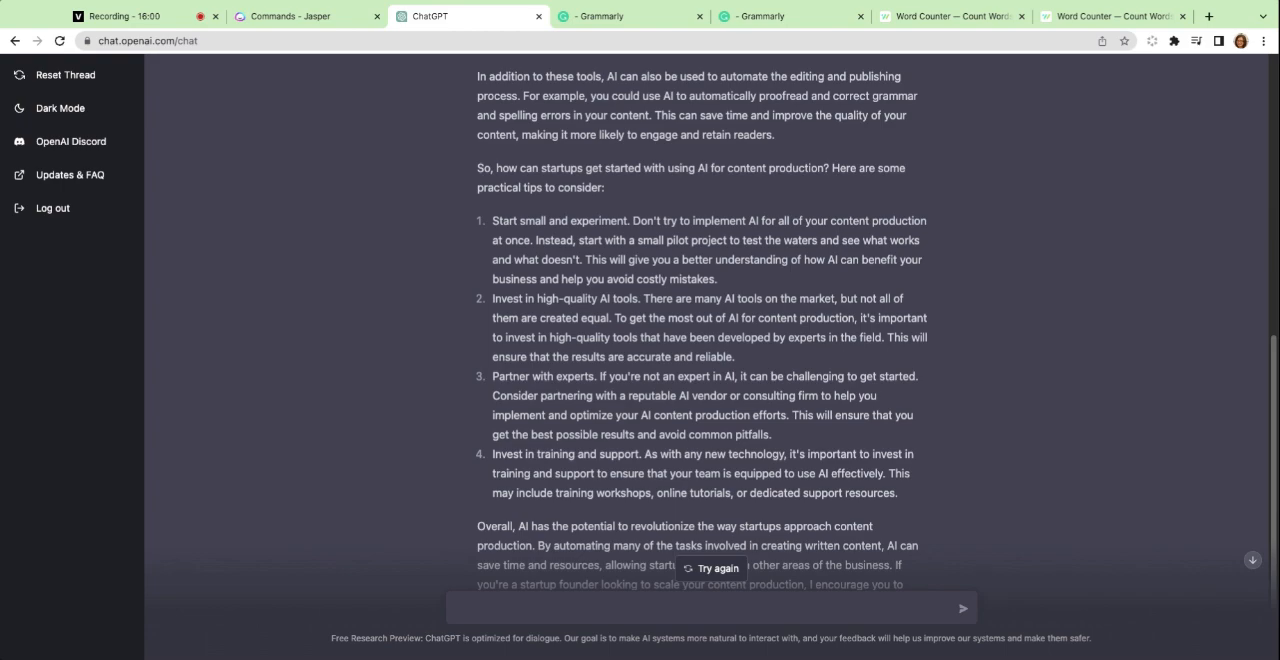
pyautogui.scroll(-2, 700, 325)
pyautogui.scroll(6, 700, 325)
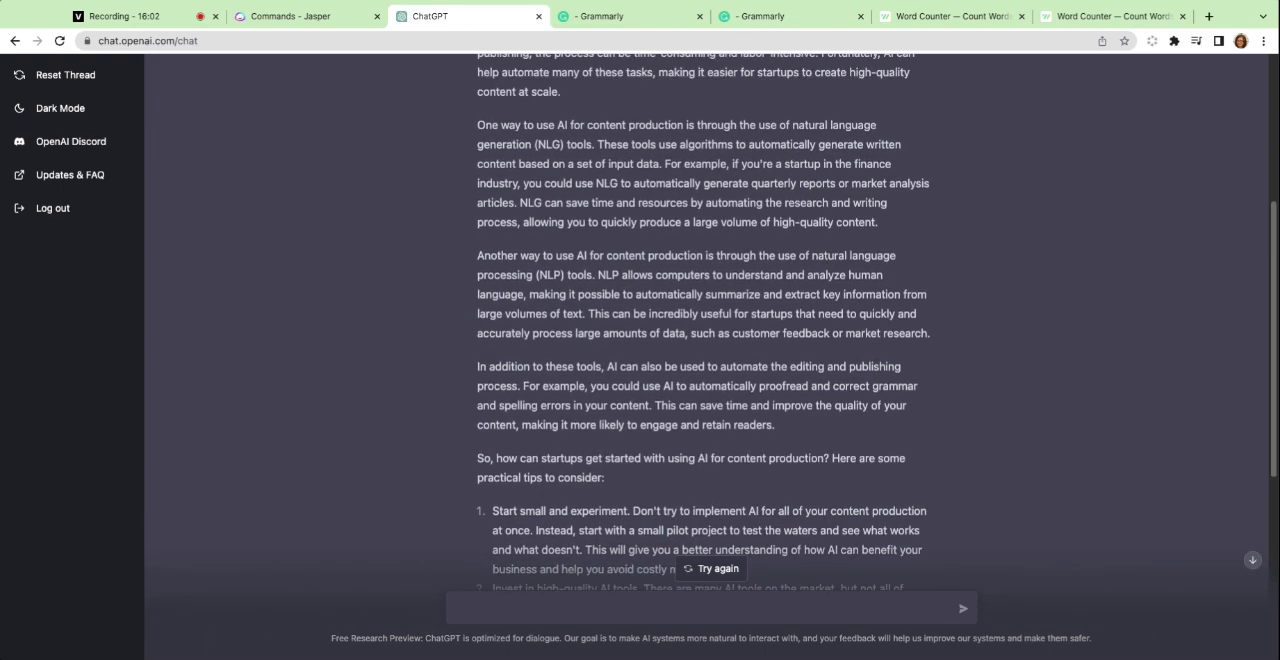
pyautogui.scroll(5, 603, 261)
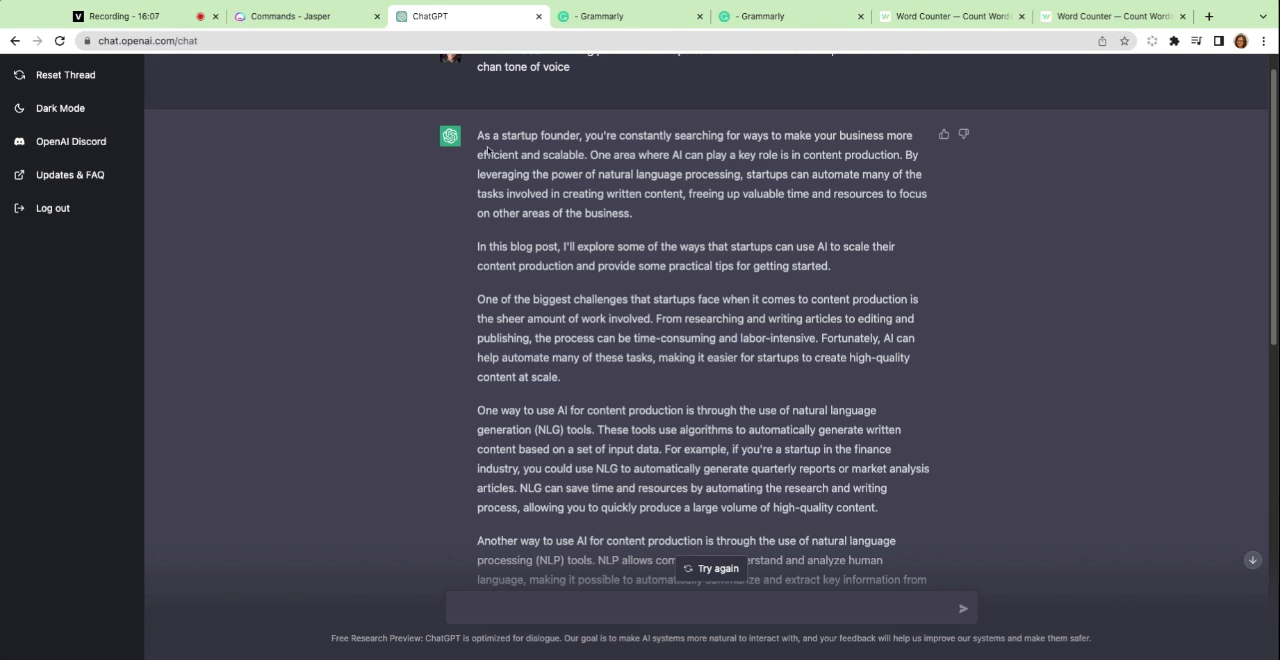
pyautogui.scroll(-4, 629, 238)
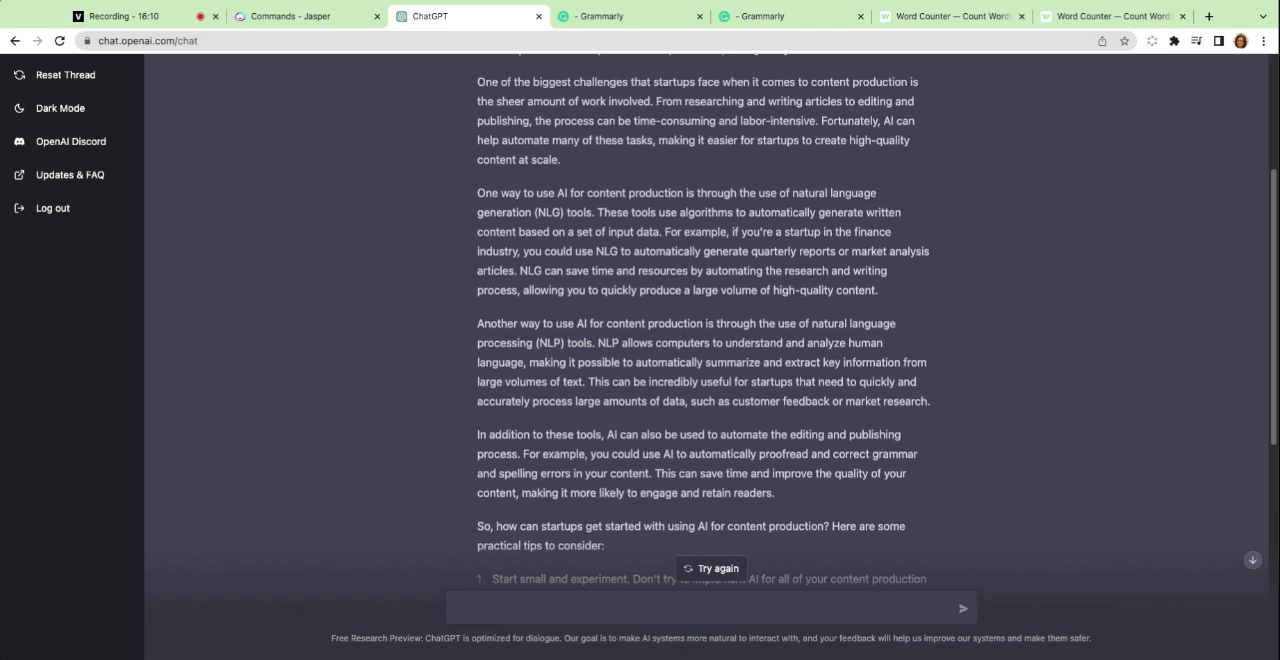
pyautogui.scroll(-5, 703, 320)
pyautogui.scroll(-3, 627, 254)
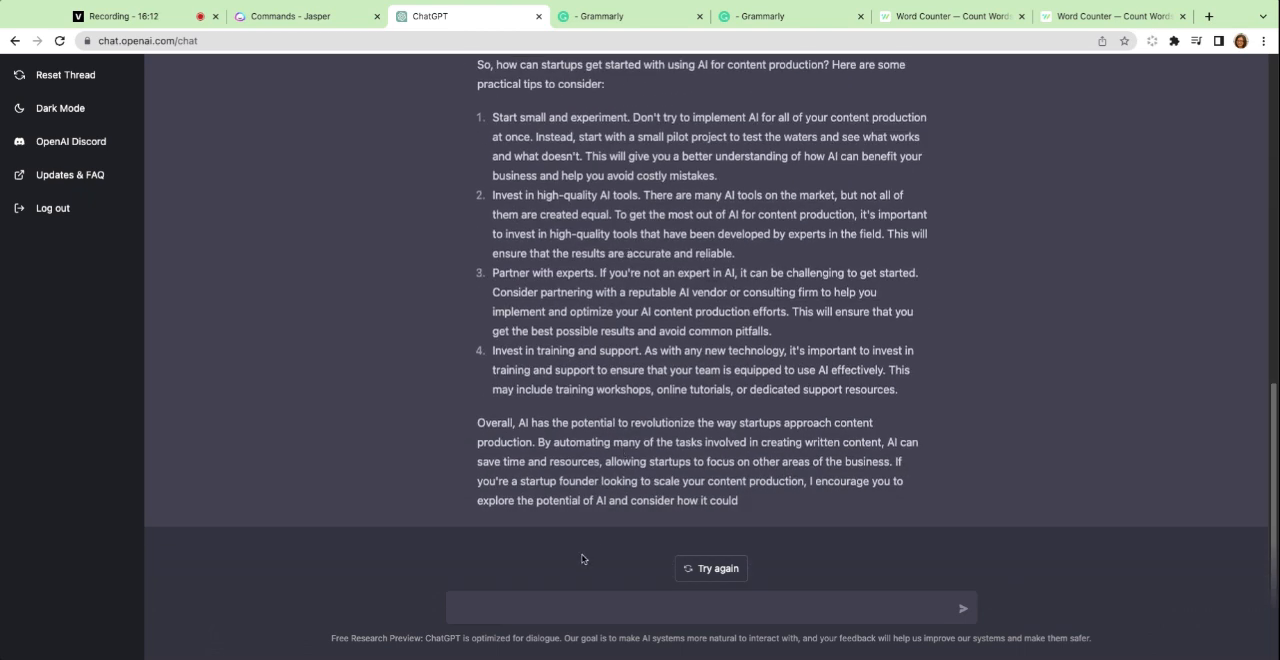
# Ask ChatGPT to "Rewrite point 1 in the paragraph above" and look over the reply.
pyautogui.click(564, 610)
pyautogui.write('Rewrite point')
pyautogui.press('BackSpace')
pyautogui.press('BackSpace')
pyautogui.press('BackSpace')
pyautogui.press('BackSpace')
pyautogui.write('point 1 in t')
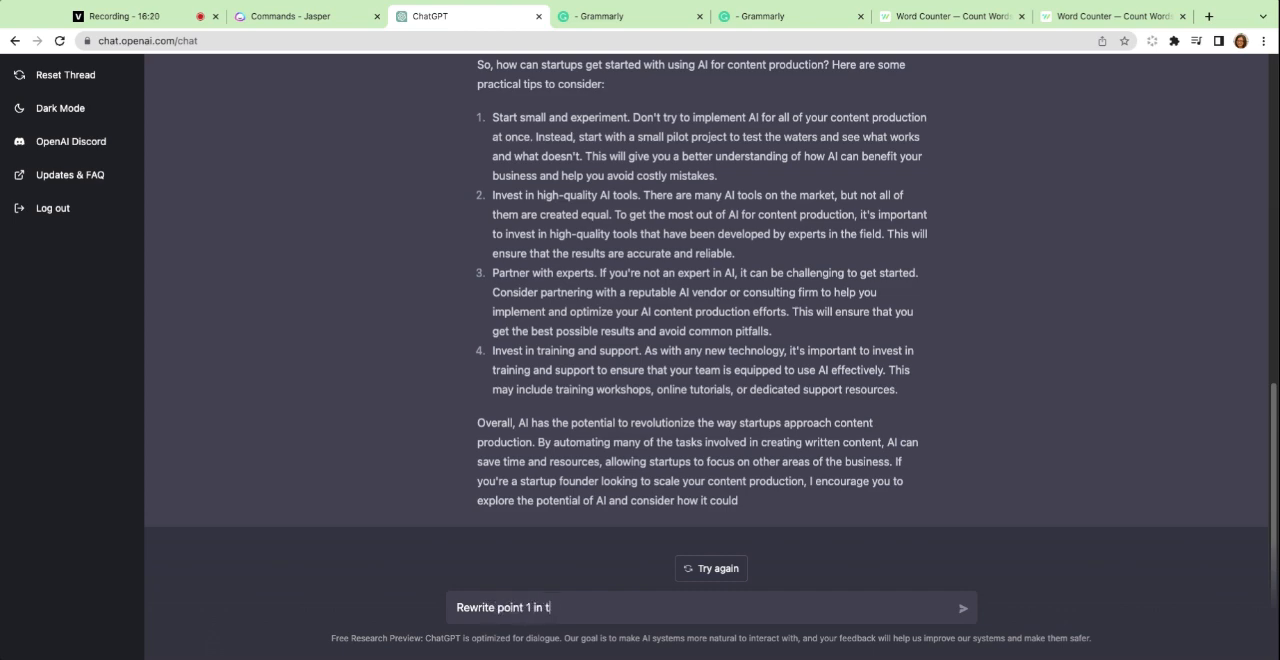
pyautogui.write('he paragraph above')
pyautogui.press('Return')
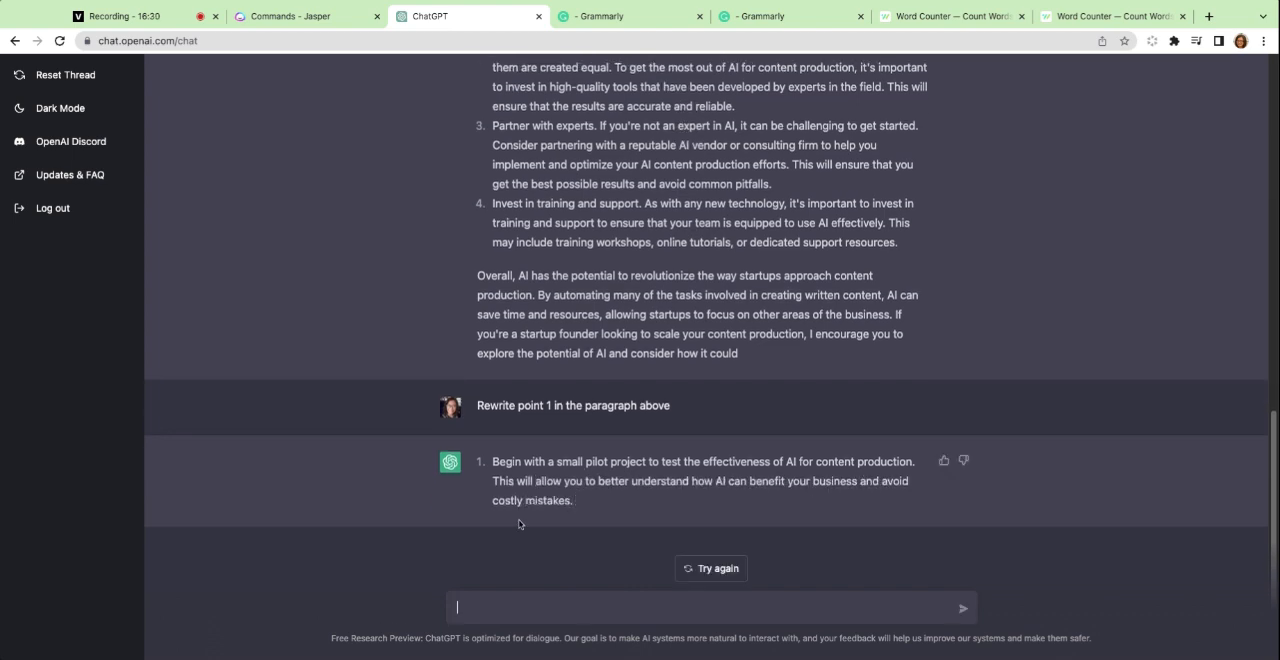
pyautogui.scroll(5, 518, 523)
# Switch to Jasper, return from the Commands template to the template library and browse the Blog category.
pyautogui.click(321, 18)
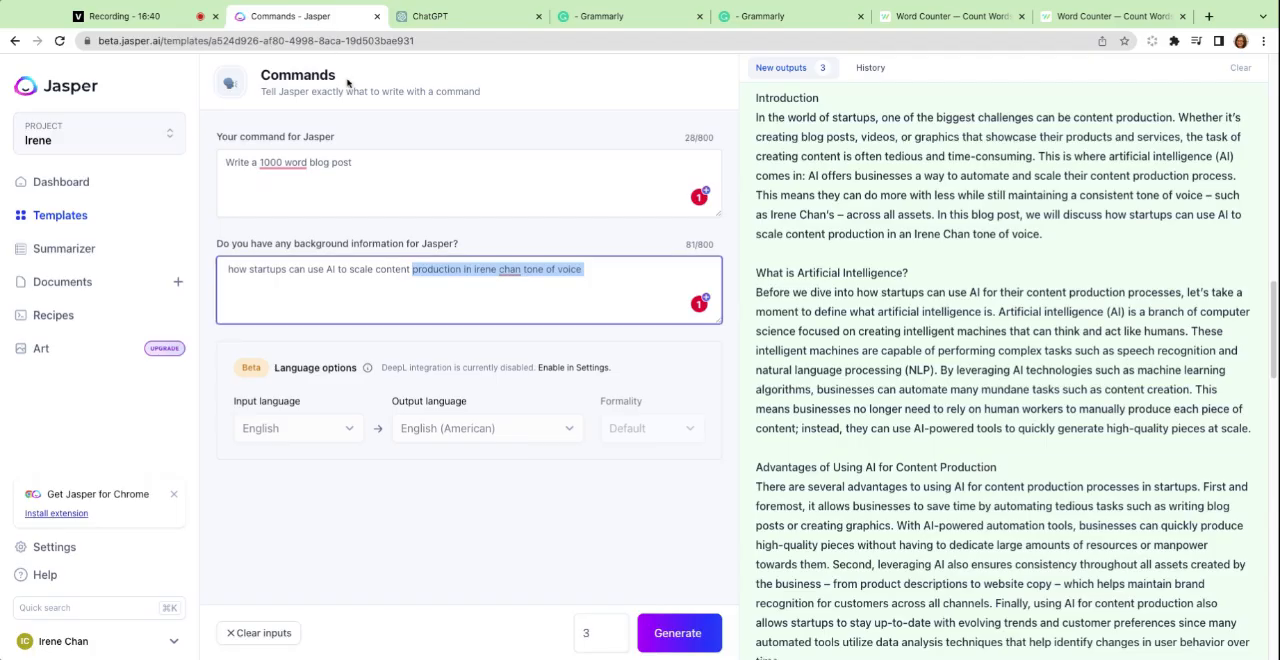
pyautogui.scroll(15, 841, 408)
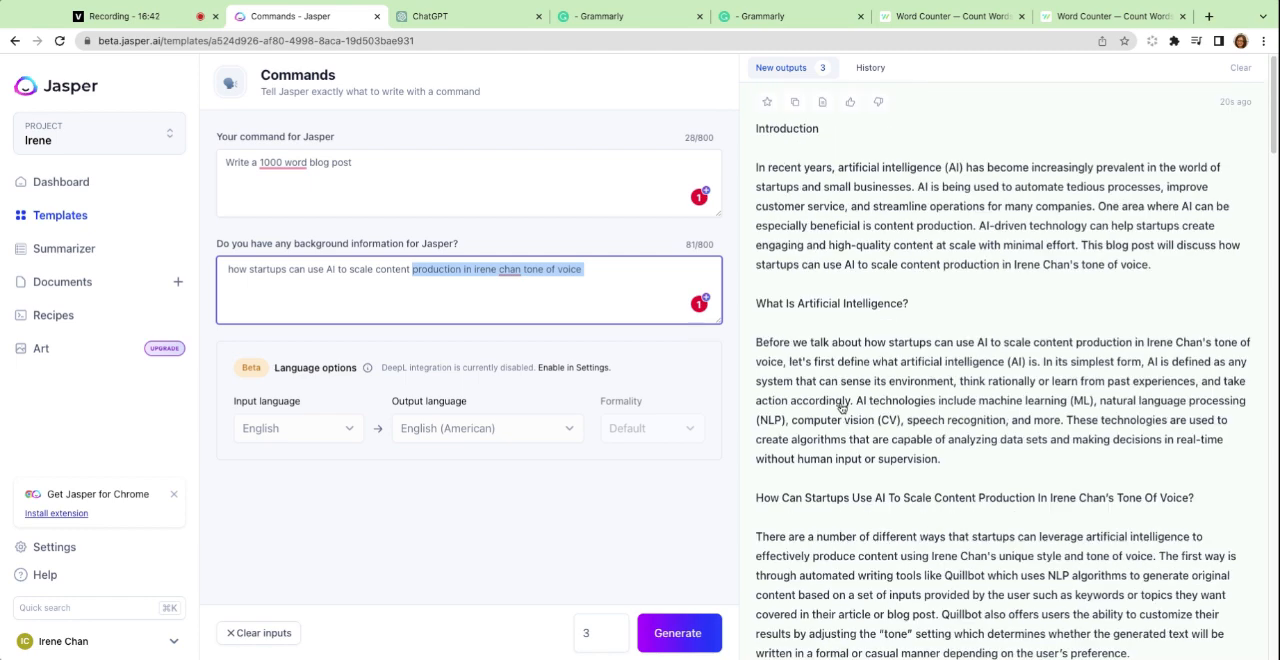
pyautogui.click(15, 40)
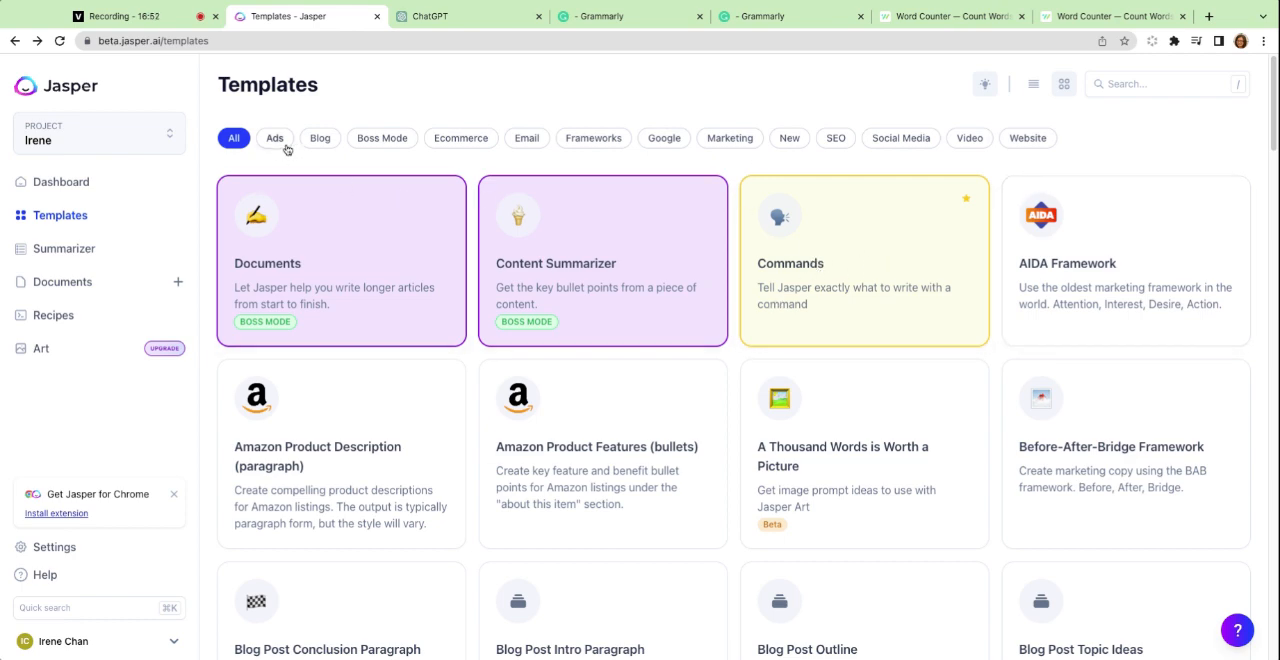
pyautogui.click(318, 140)
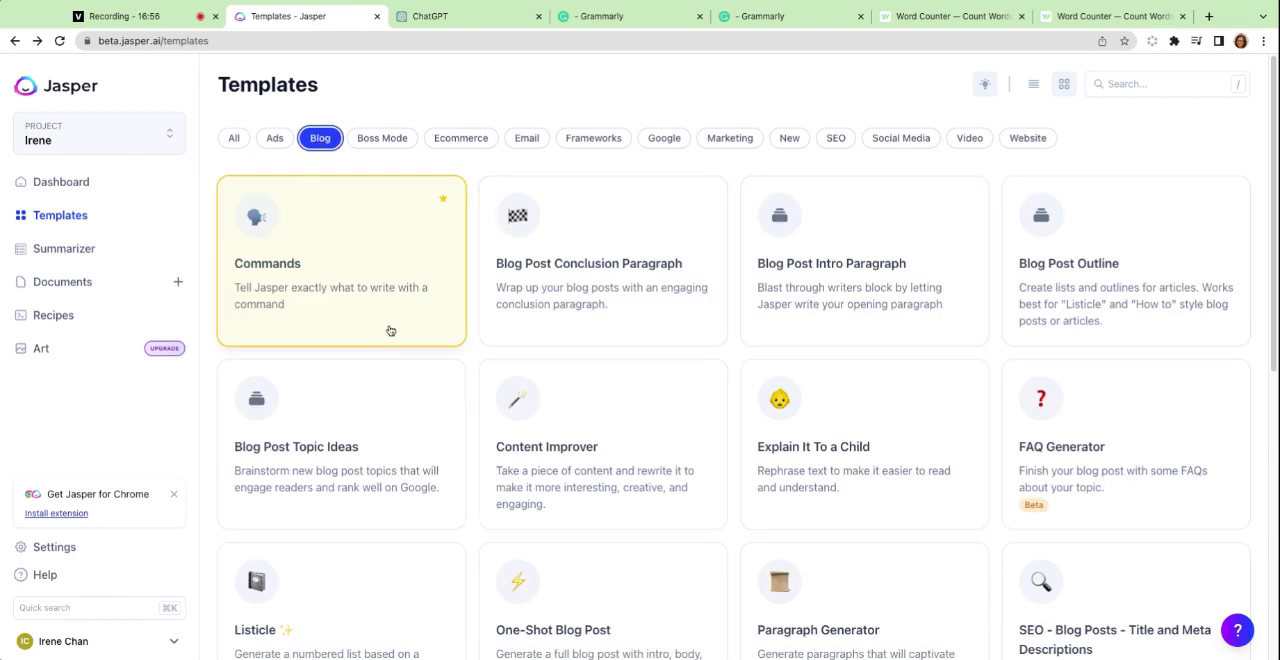
pyautogui.scroll(-5, 390, 330)
pyautogui.scroll(3, 390, 330)
pyautogui.scroll(3, 390, 330)
# Visit Jasper's dashboard and template library, and start a new document with the blog post workflow.
pyautogui.click(66, 185)
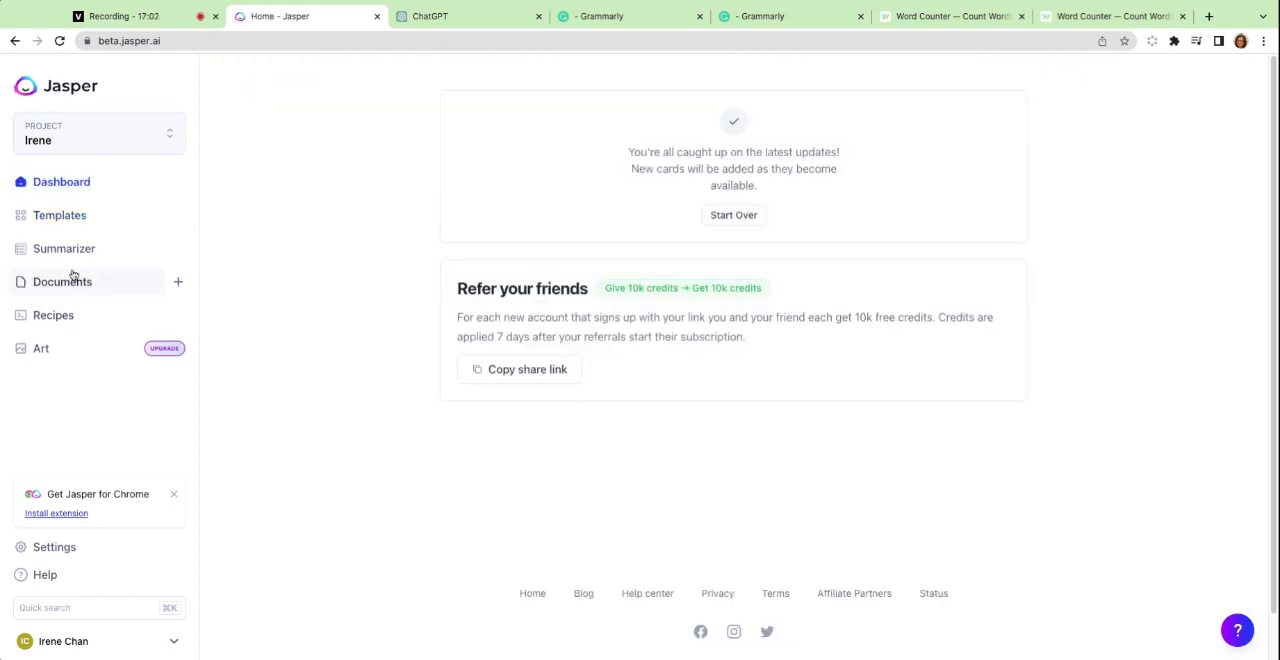
pyautogui.click(57, 220)
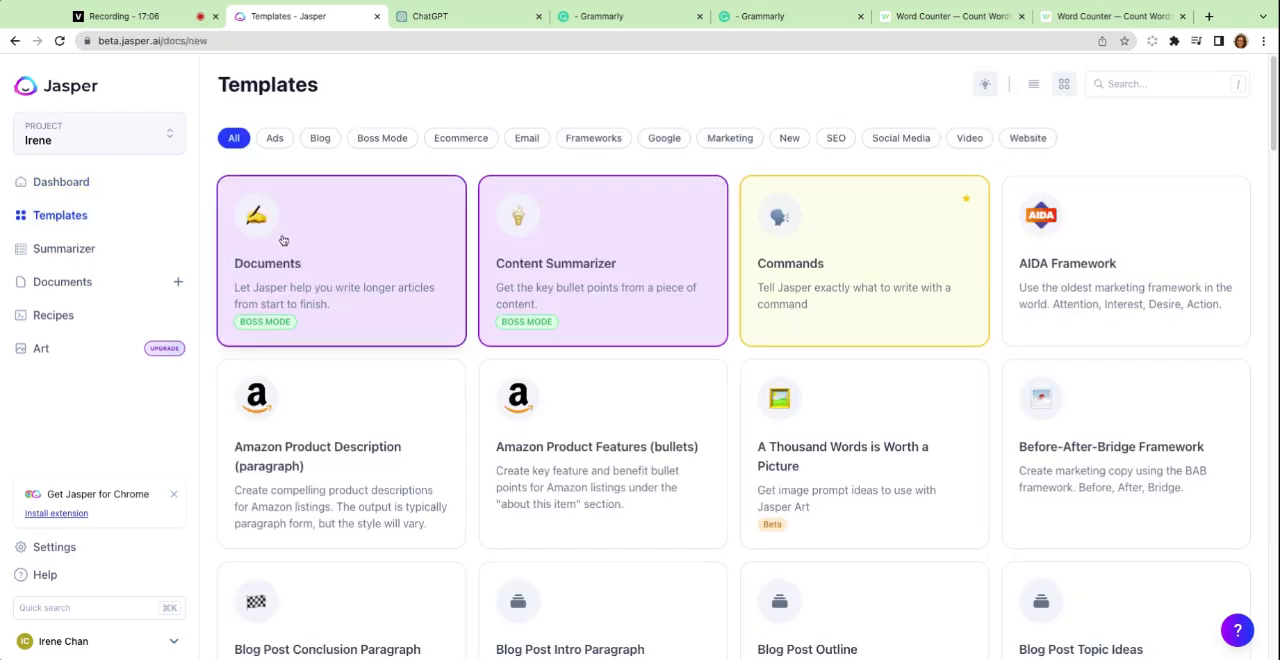
pyautogui.click(178, 281)
pyautogui.click(1001, 415)
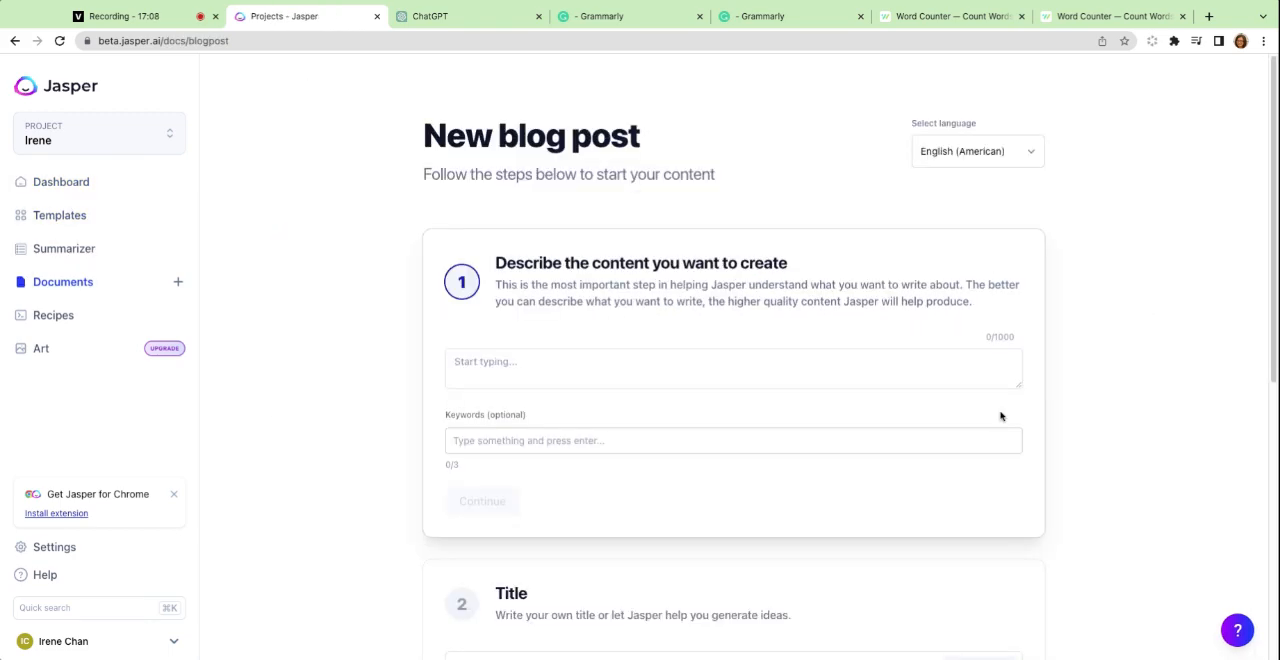
# Examine the new blog post form's sections for the content description, keywords, title and intro paragraph.
pyautogui.click(603, 371)
pyautogui.scroll(-2, 604, 373)
pyautogui.scroll(2, 604, 373)
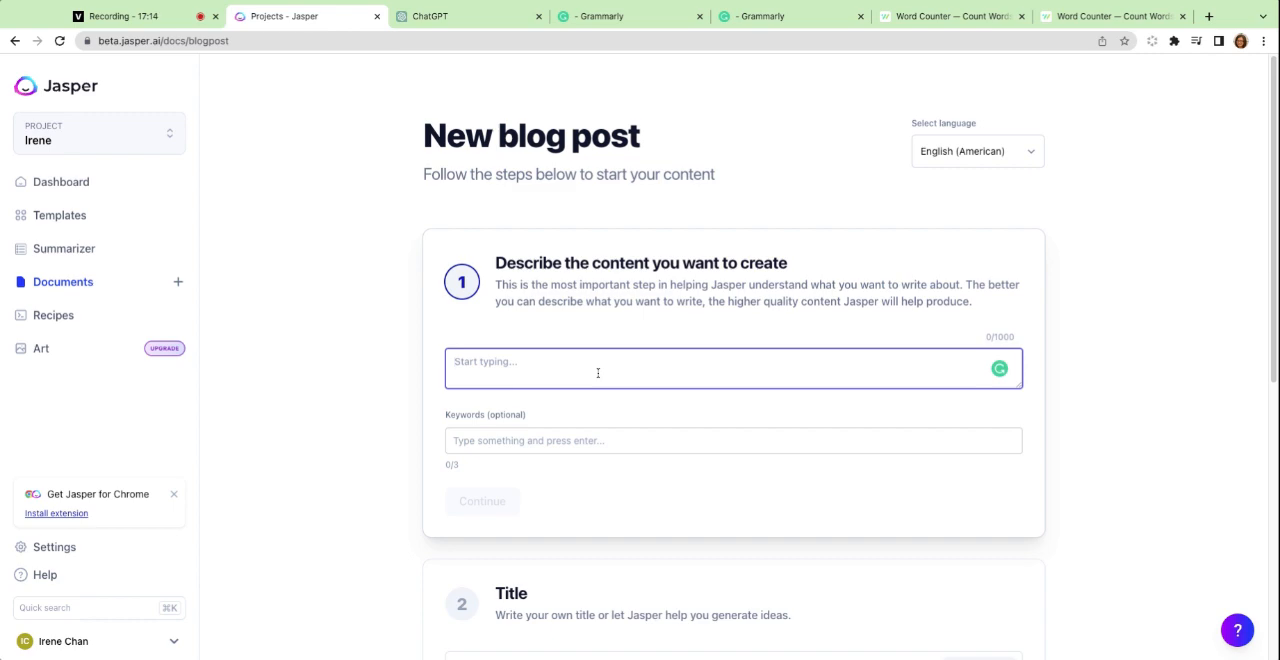
pyautogui.scroll(-1, 733, 360)
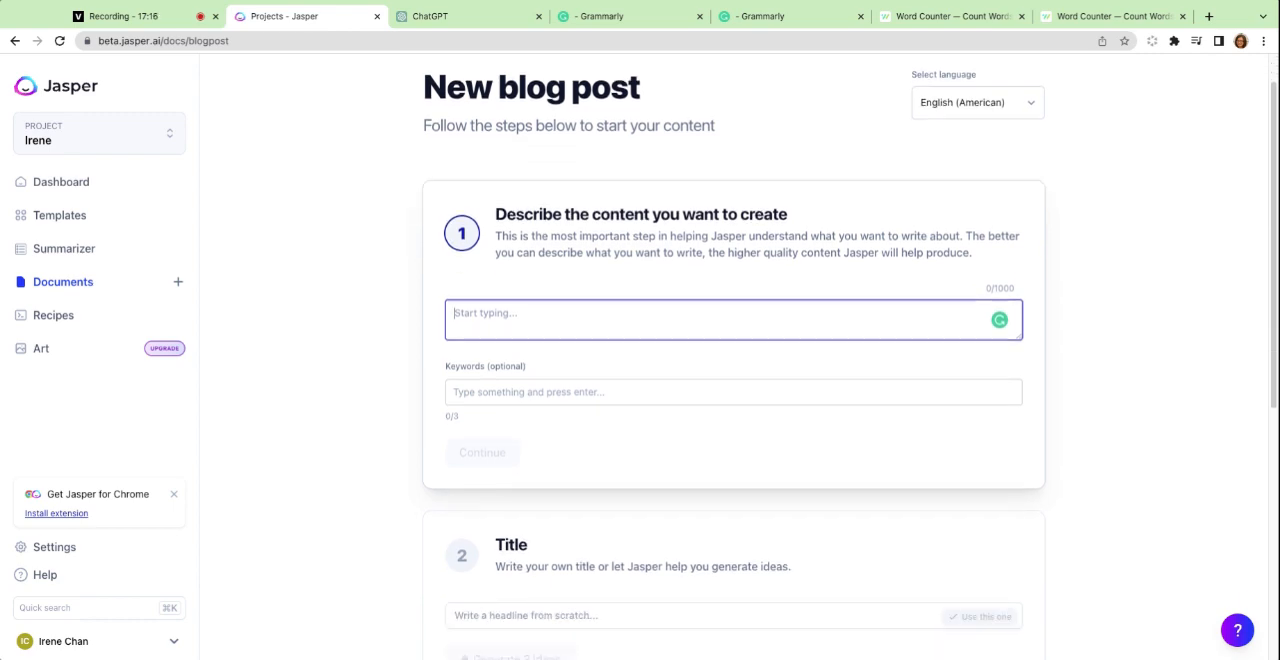
pyautogui.scroll(-4, 603, 358)
pyautogui.click(603, 360)
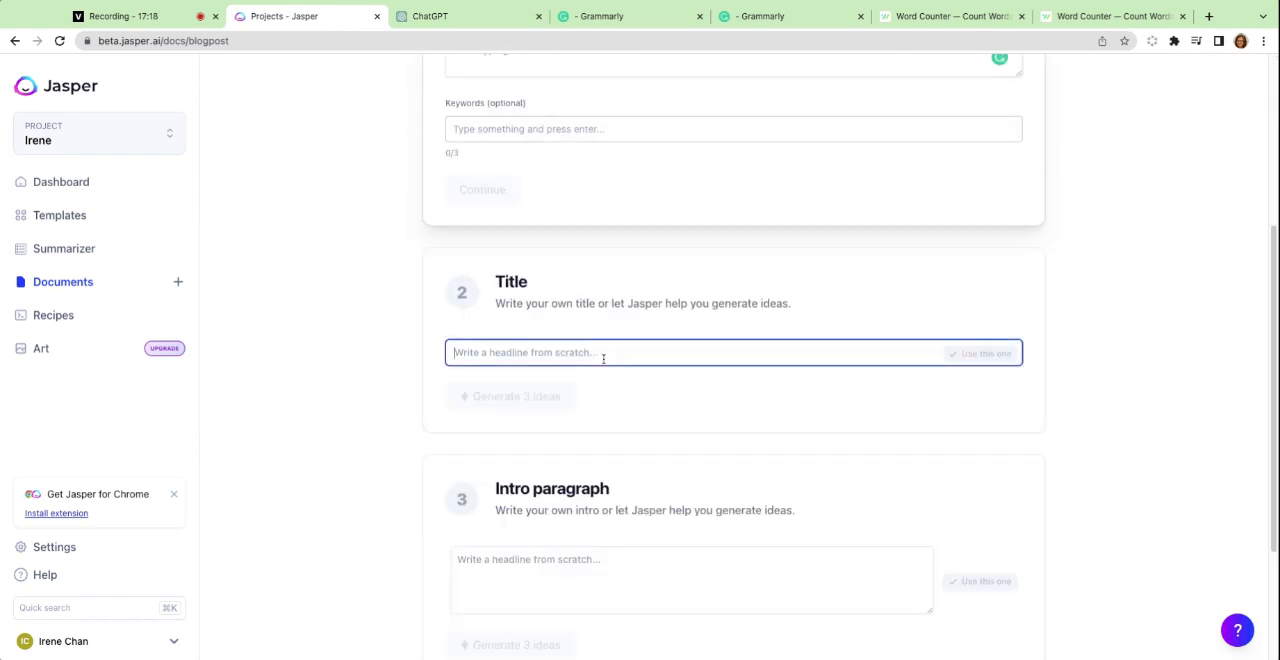
pyautogui.scroll(5, 560, 300)
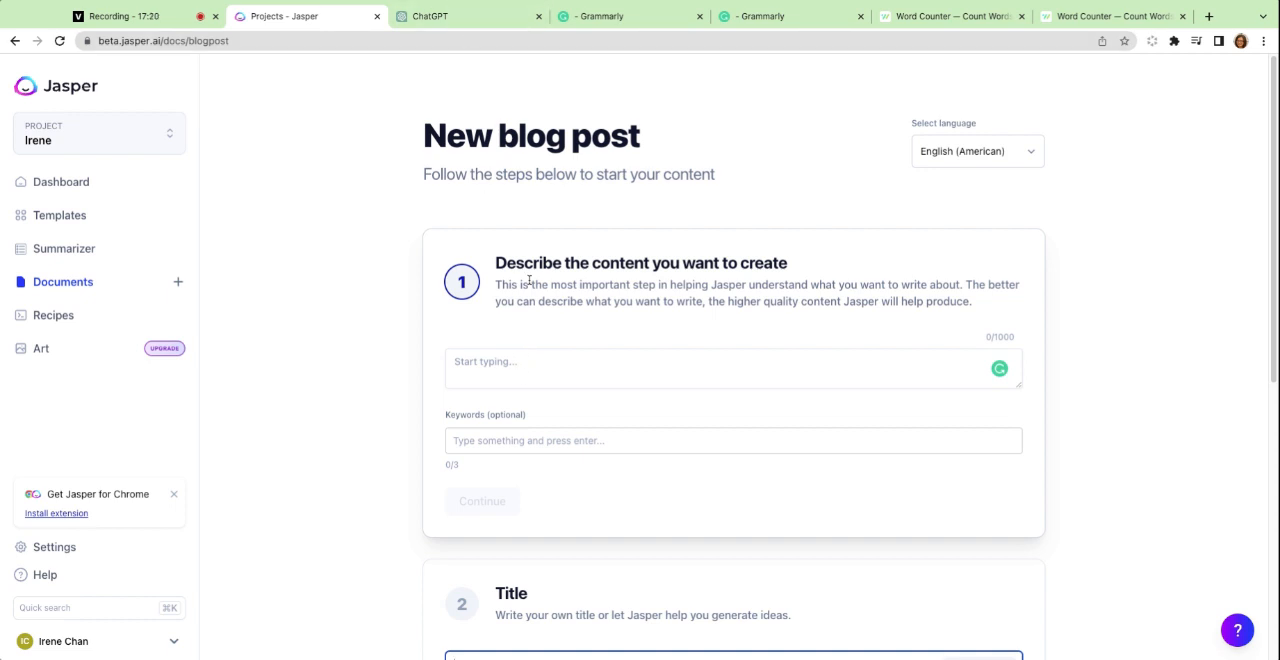
# Describe the content as "write a blog post about how startups can use ai for content production" and continue to the title section.
pyautogui.click(501, 366)
pyautogui.write('write a ')
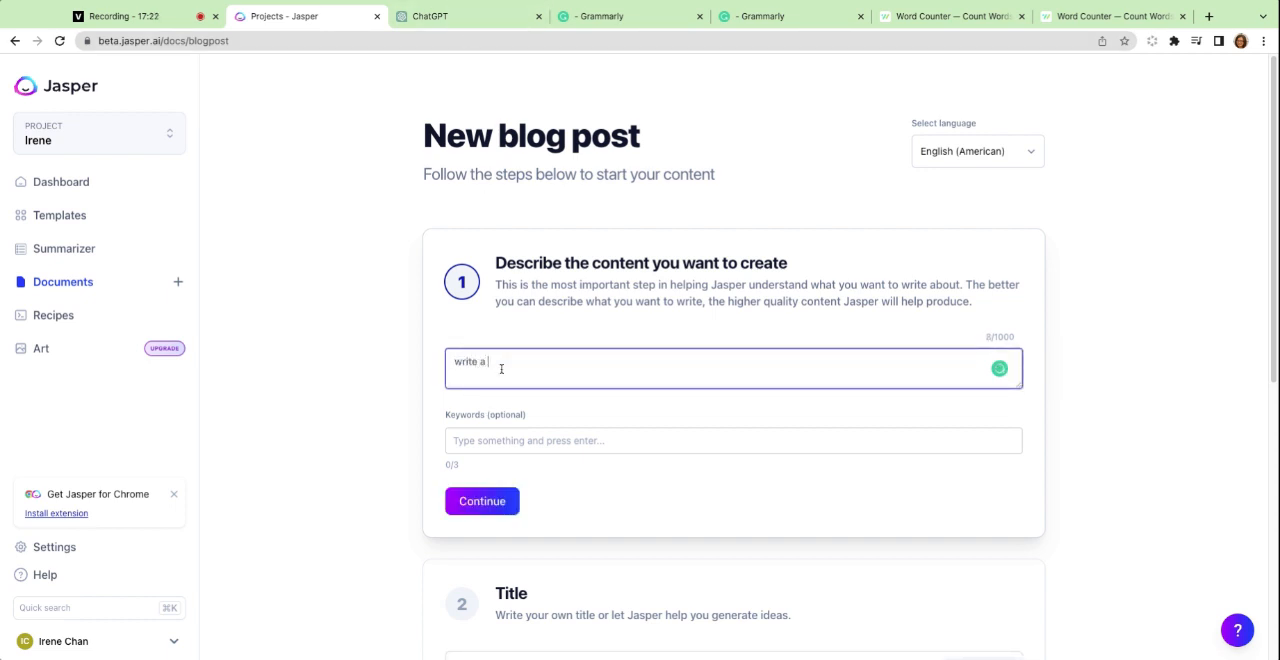
pyautogui.write('blog post about how startups can ')
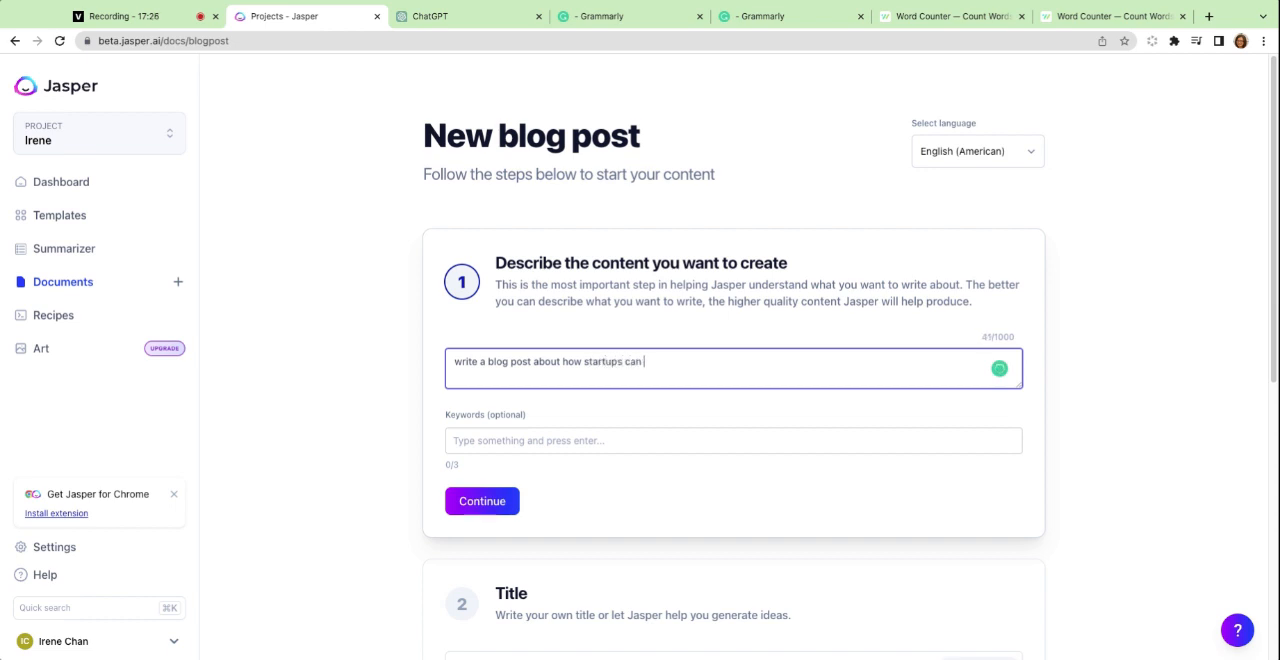
pyautogui.write('use ai for content production')
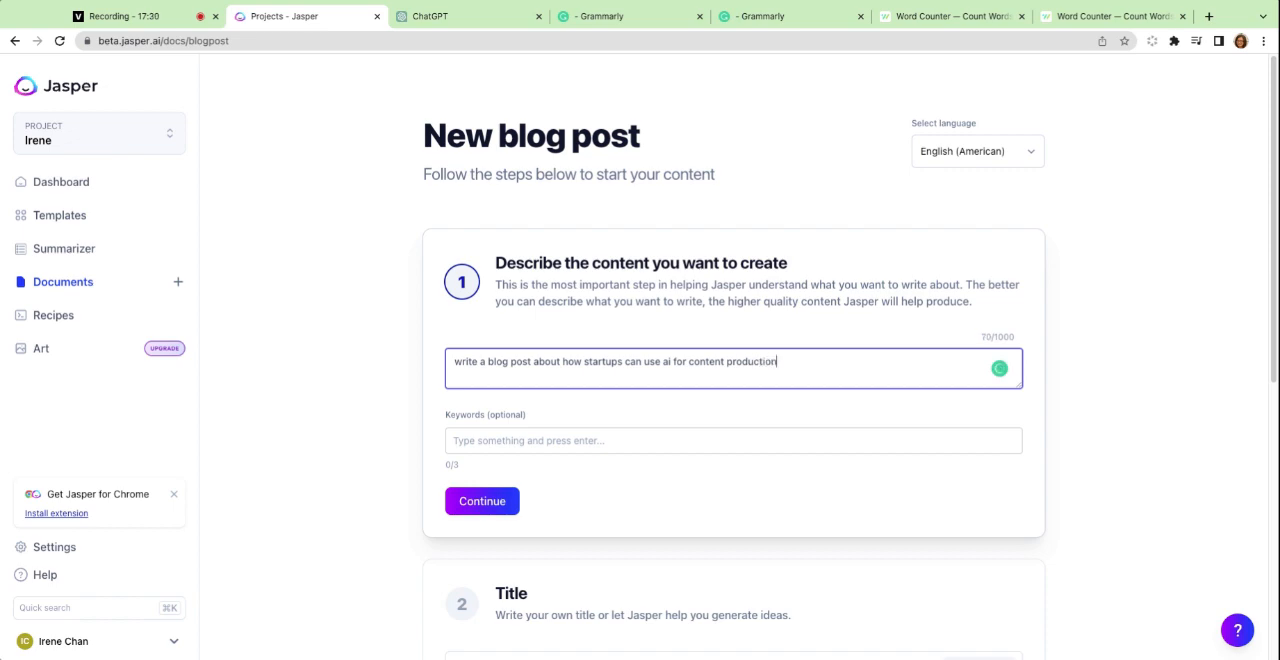
pyautogui.click(477, 496)
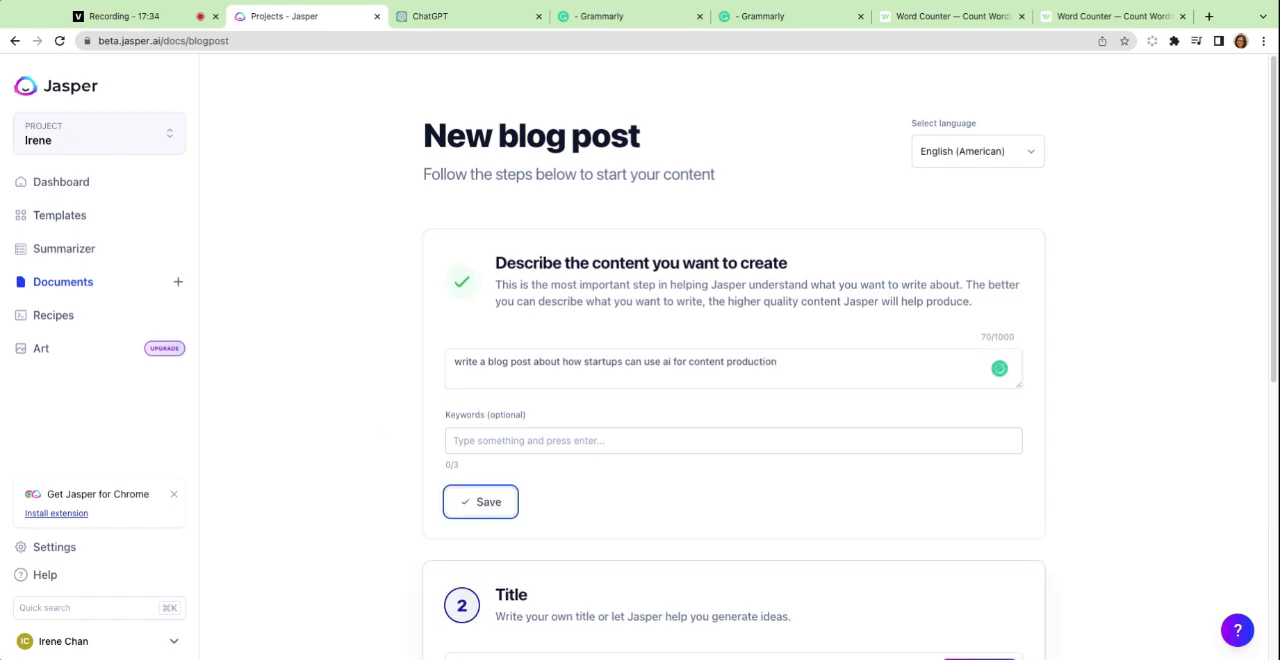
# Generate three title ideas and use "How Startups Can Use AI to Turbocharge Their Content Production".
pyautogui.scroll(-3, 639, 321)
pyautogui.click(512, 457)
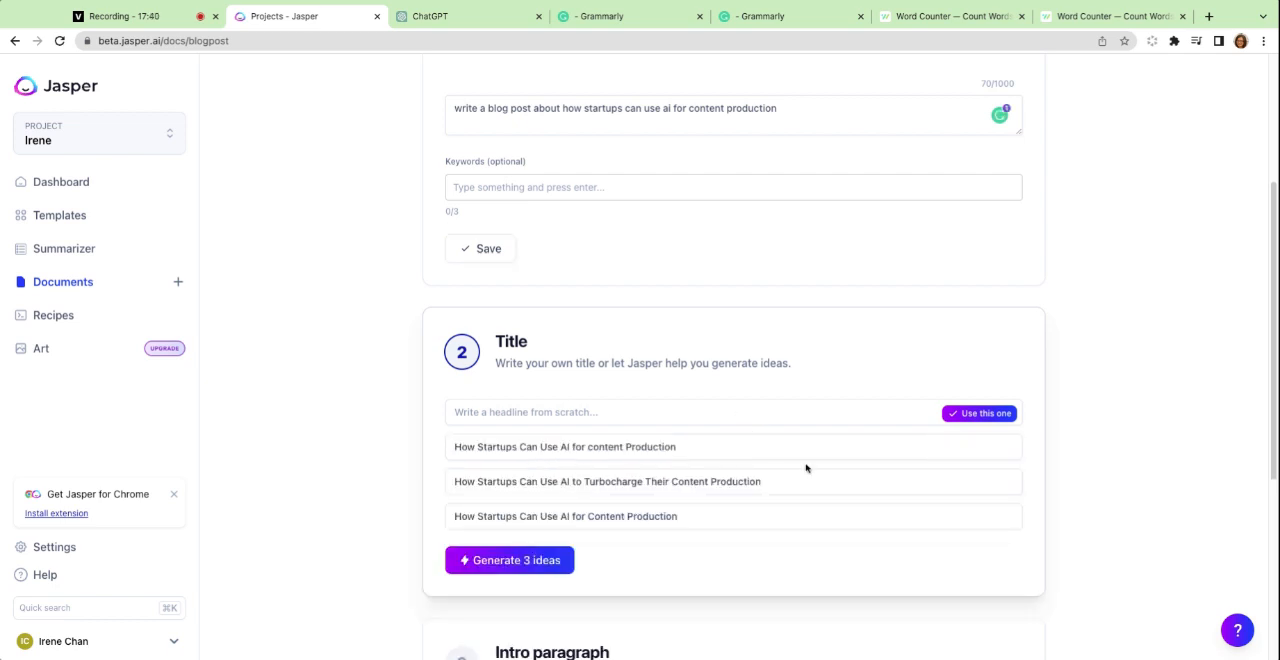
pyautogui.moveTo(871, 480)
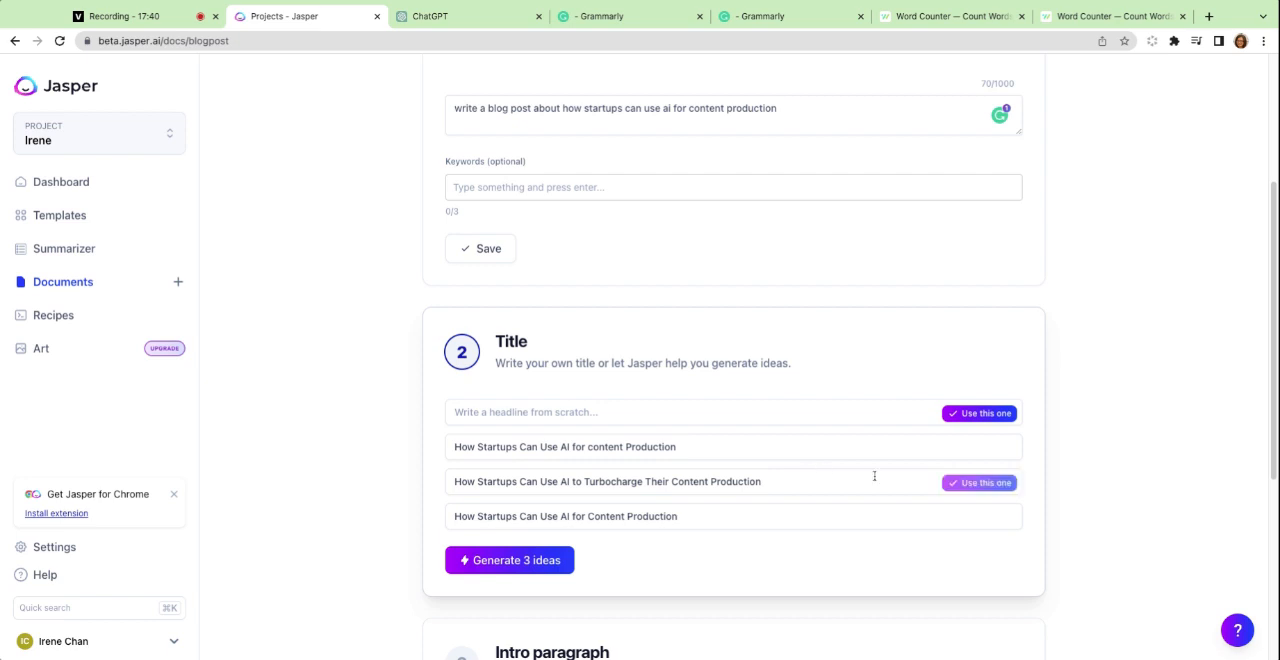
pyautogui.click(946, 494)
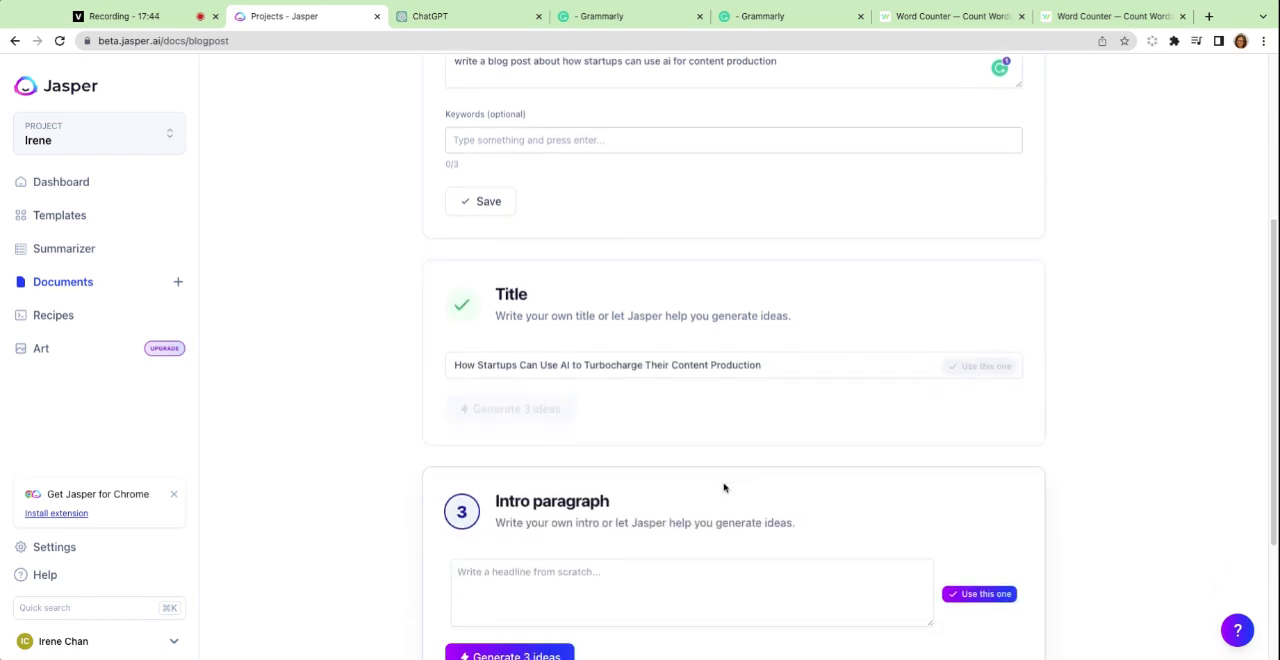
# Generate three intro paragraph ideas, use the one beginning "As a startup, you are always looking", and proceed to the document editor.
pyautogui.click(530, 613)
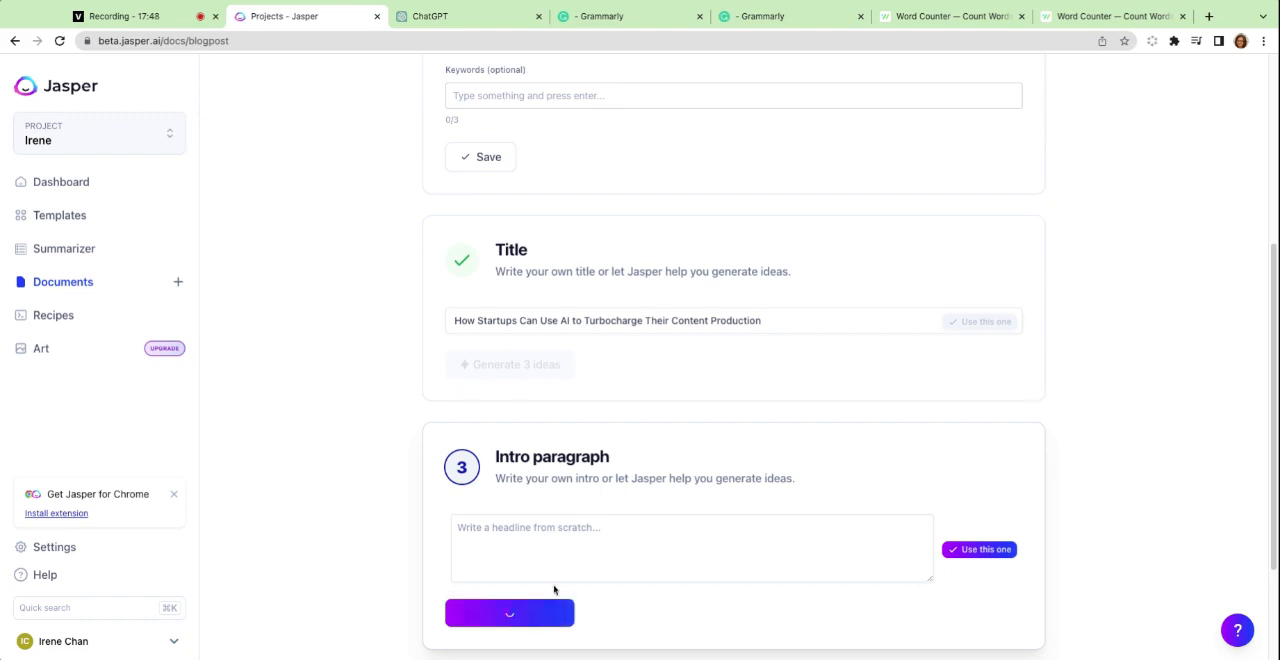
pyautogui.scroll(-5, 672, 521)
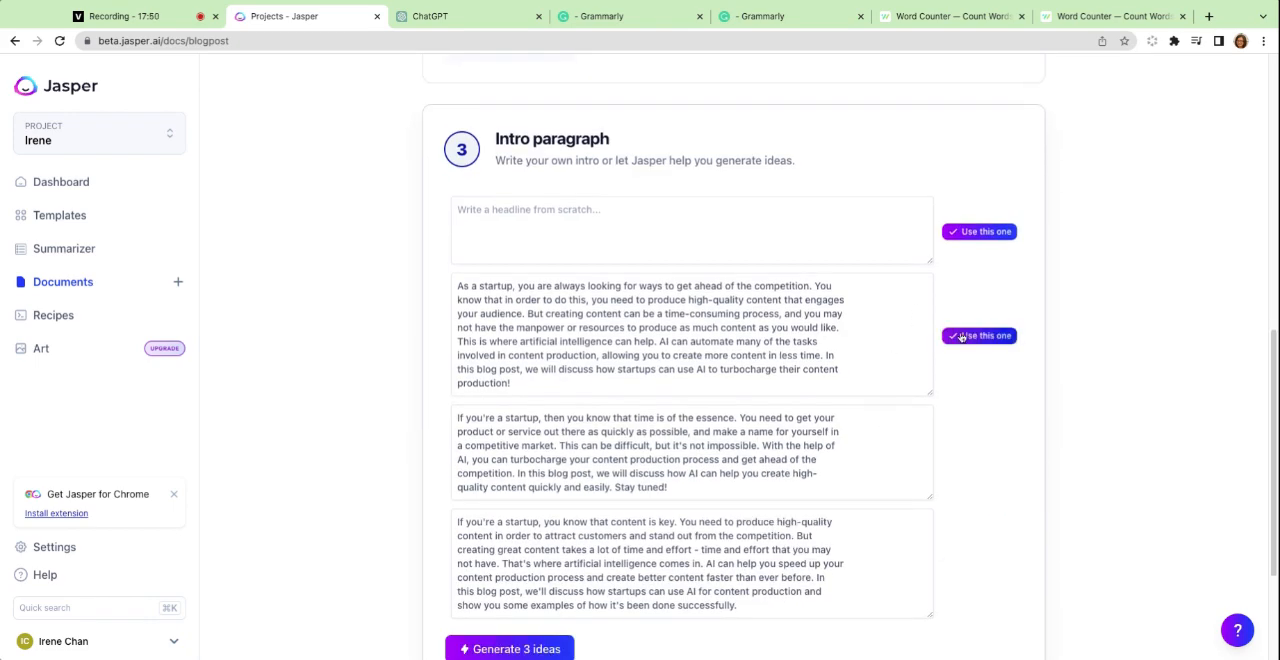
pyautogui.click(960, 336)
pyautogui.click(964, 545)
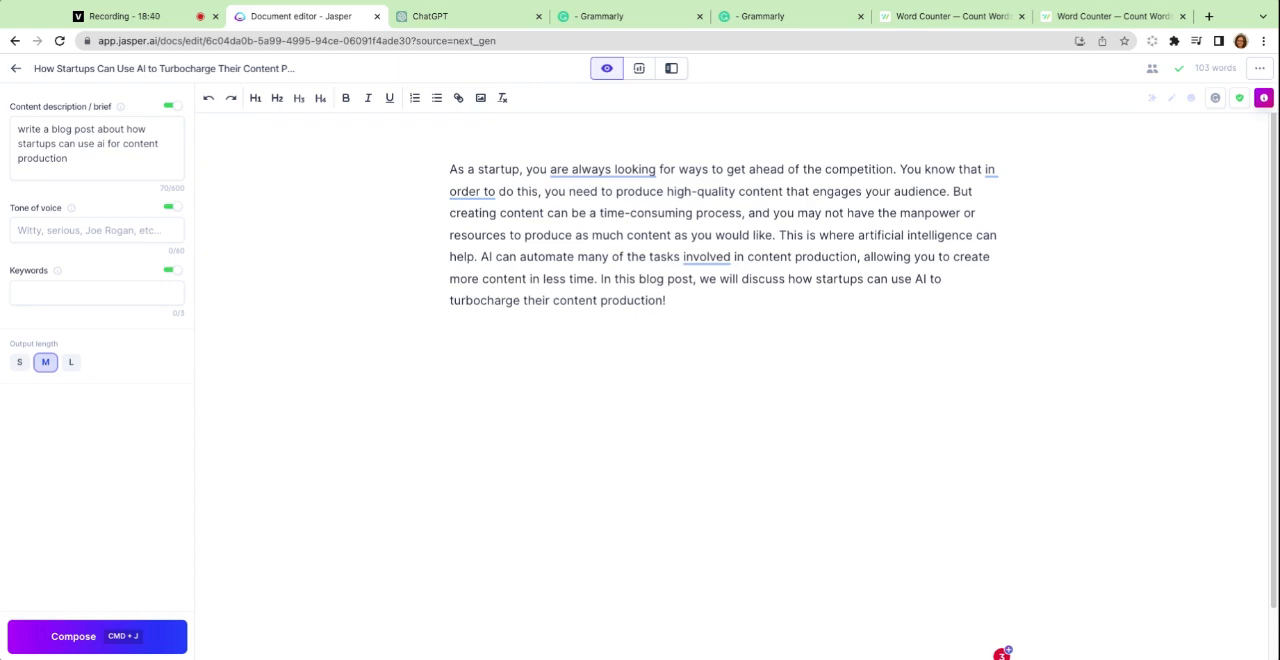
# Compare the Jasper document with the ChatGPT conversation, looking over ChatGPT's rewrite reply and its blog post from the beginning.
pyautogui.click(463, 22)
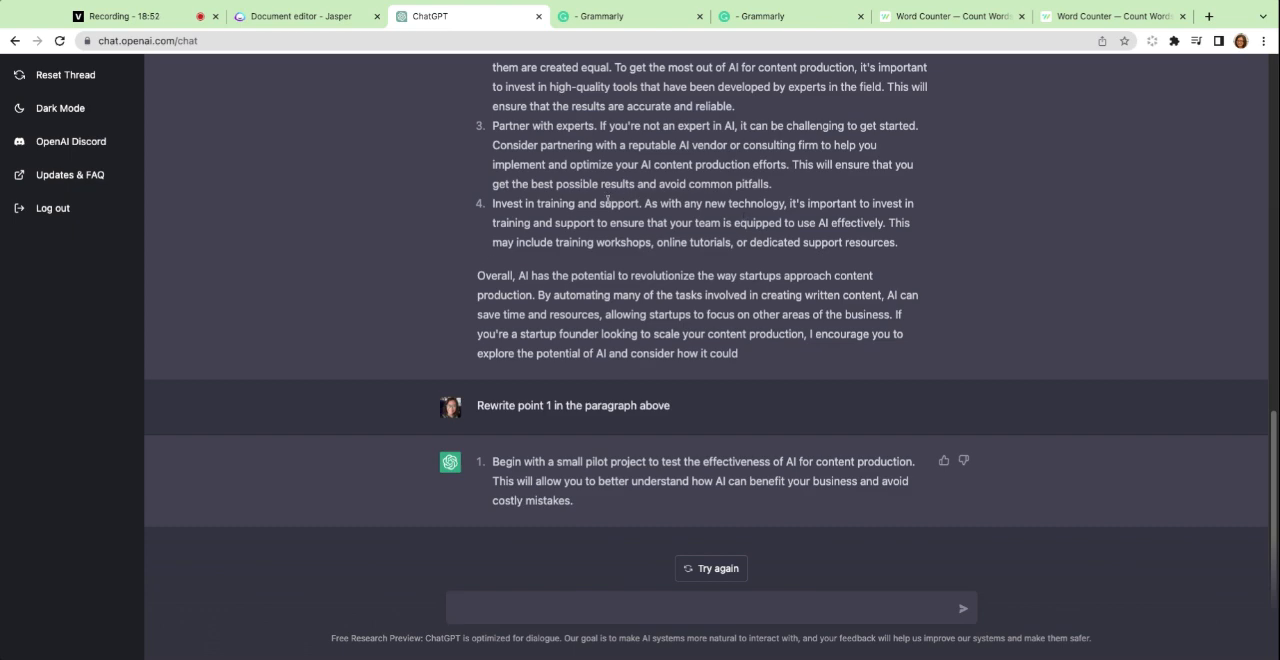
pyautogui.click(268, 22)
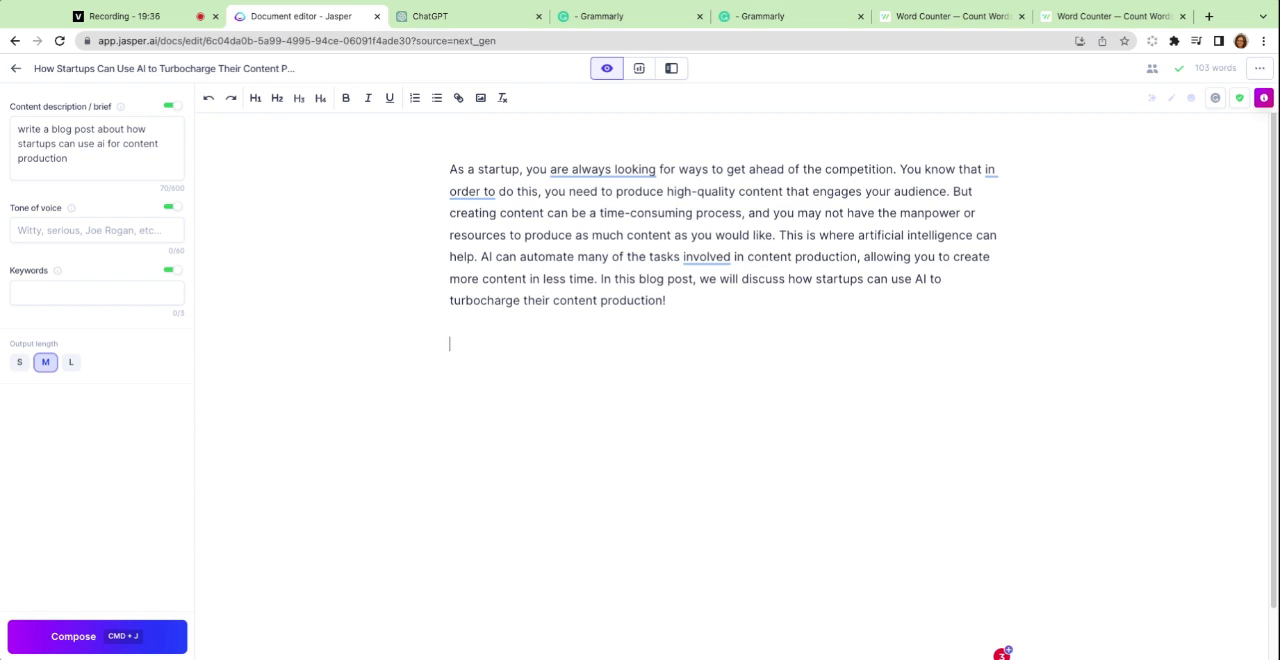
pyautogui.click(439, 21)
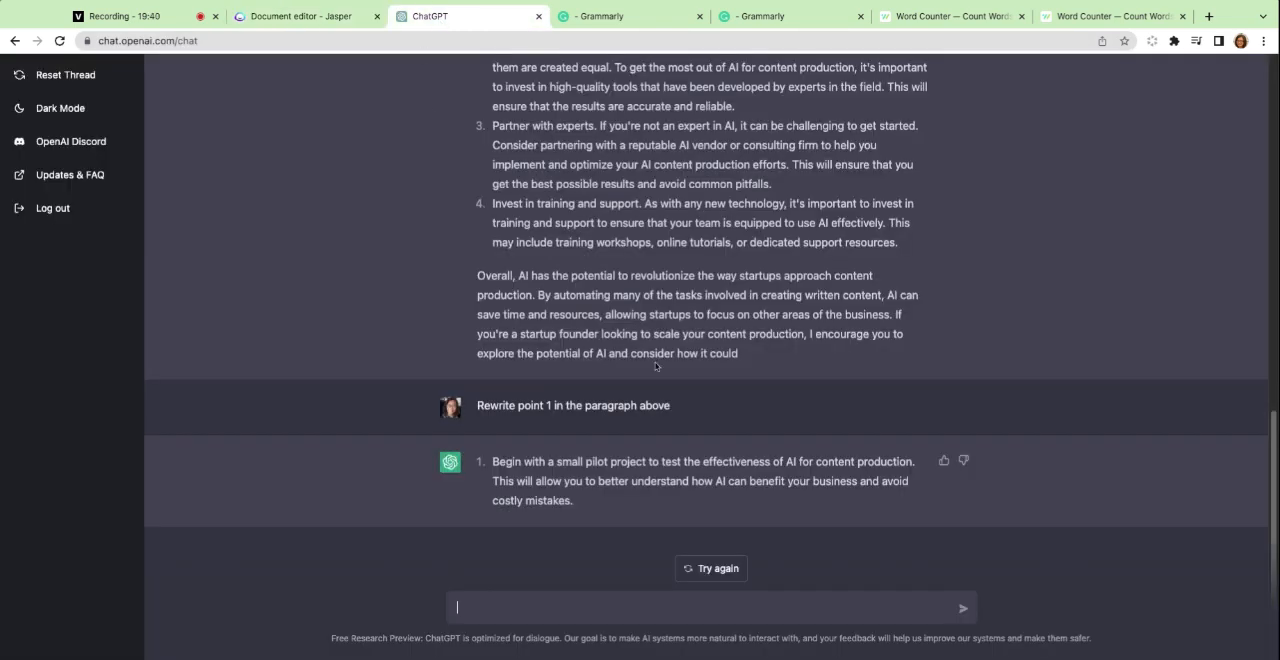
pyautogui.scroll(1, 660, 366)
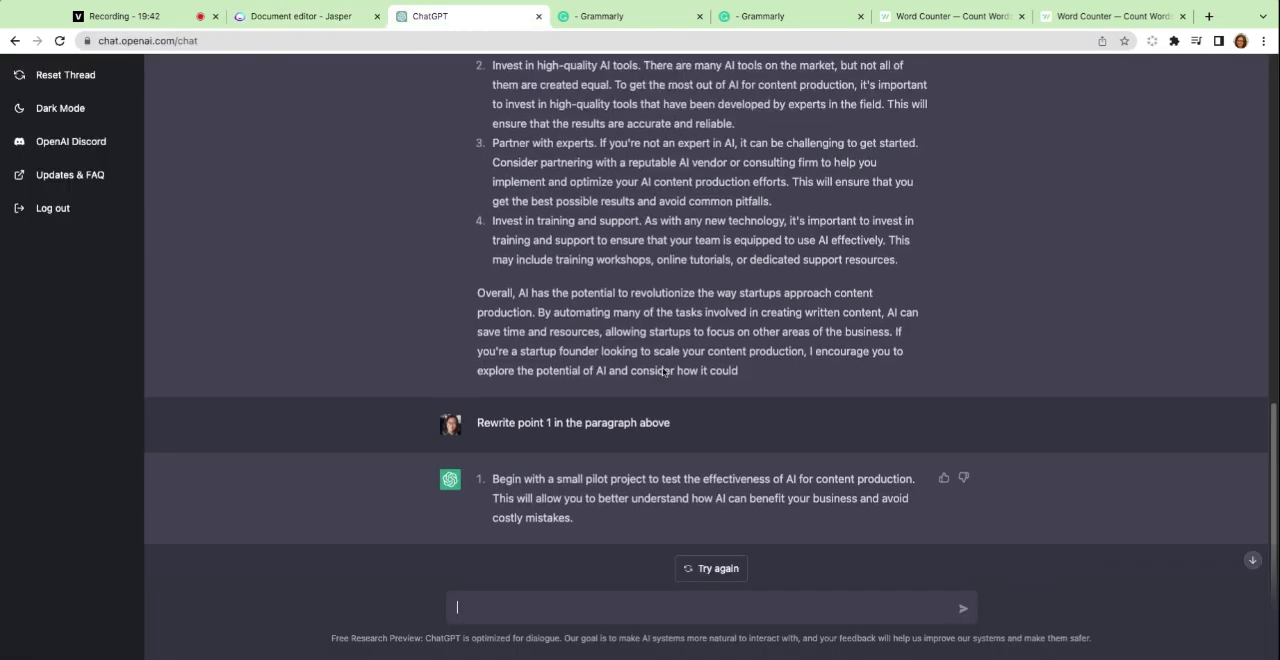
pyautogui.scroll(-1, 663, 366)
pyautogui.click(668, 614)
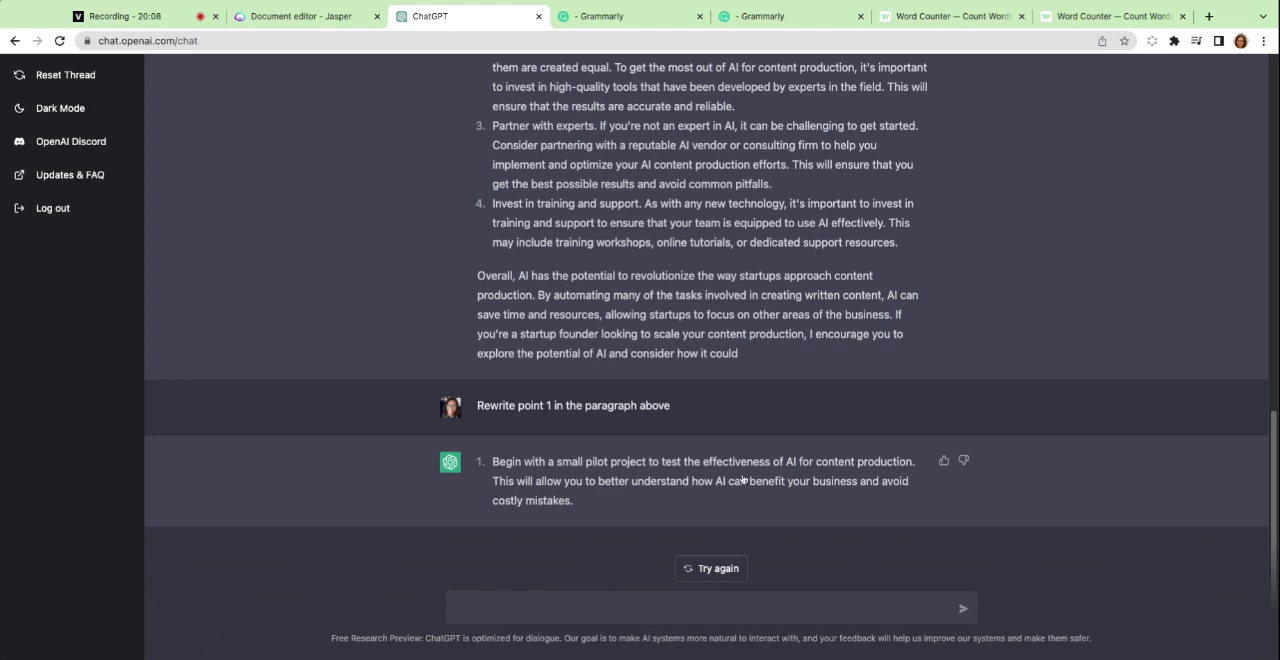
pyautogui.scroll(5, 743, 480)
pyautogui.scroll(3, 771, 303)
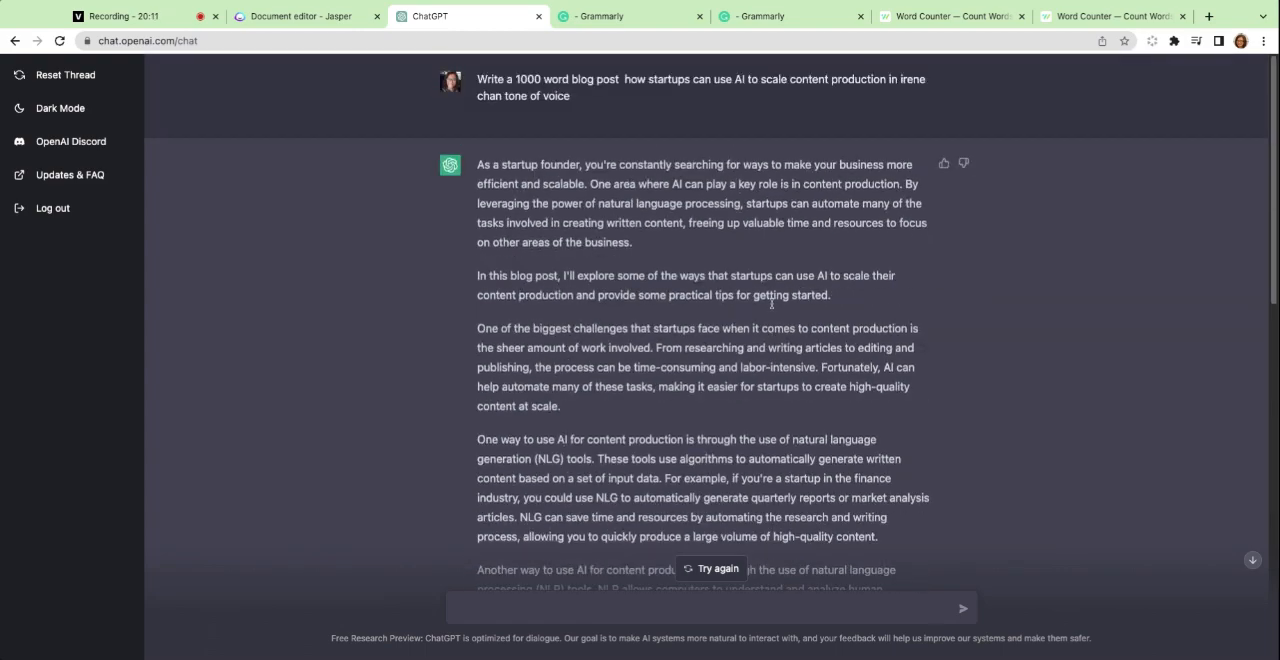
# Open medium.com in a new browser tab and sign in with the Google account.
pyautogui.click(1209, 16)
pyautogui.write('mediu')
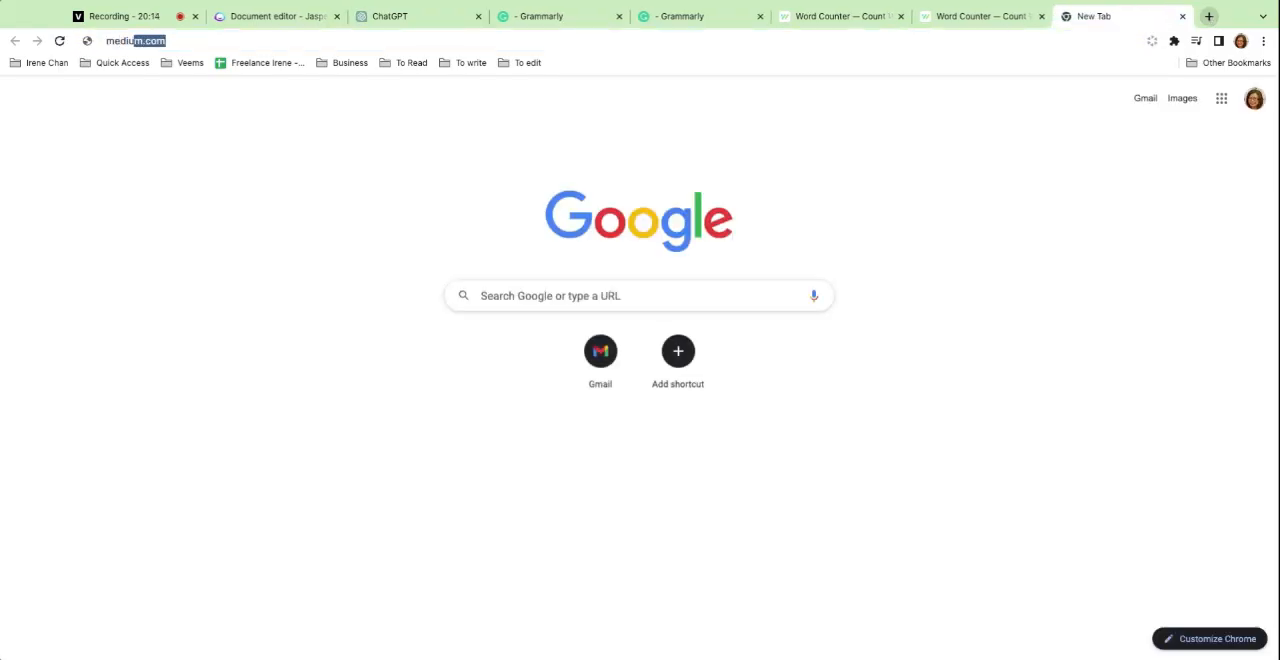
pyautogui.press('Return')
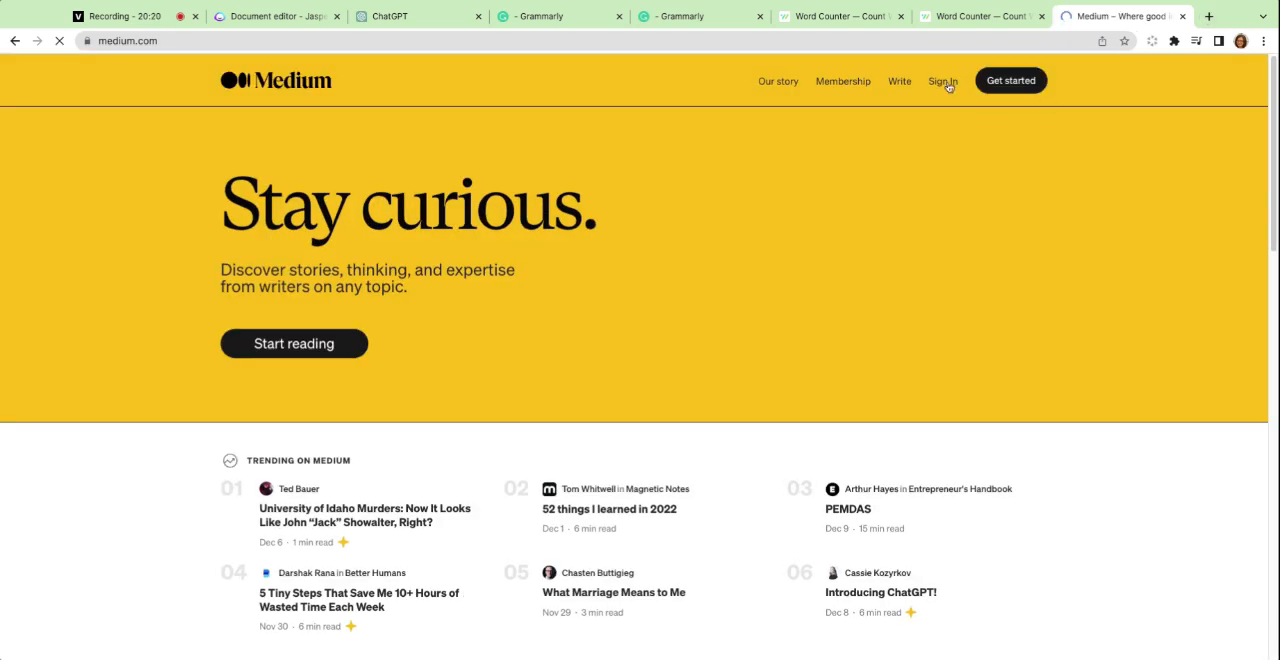
pyautogui.click(946, 84)
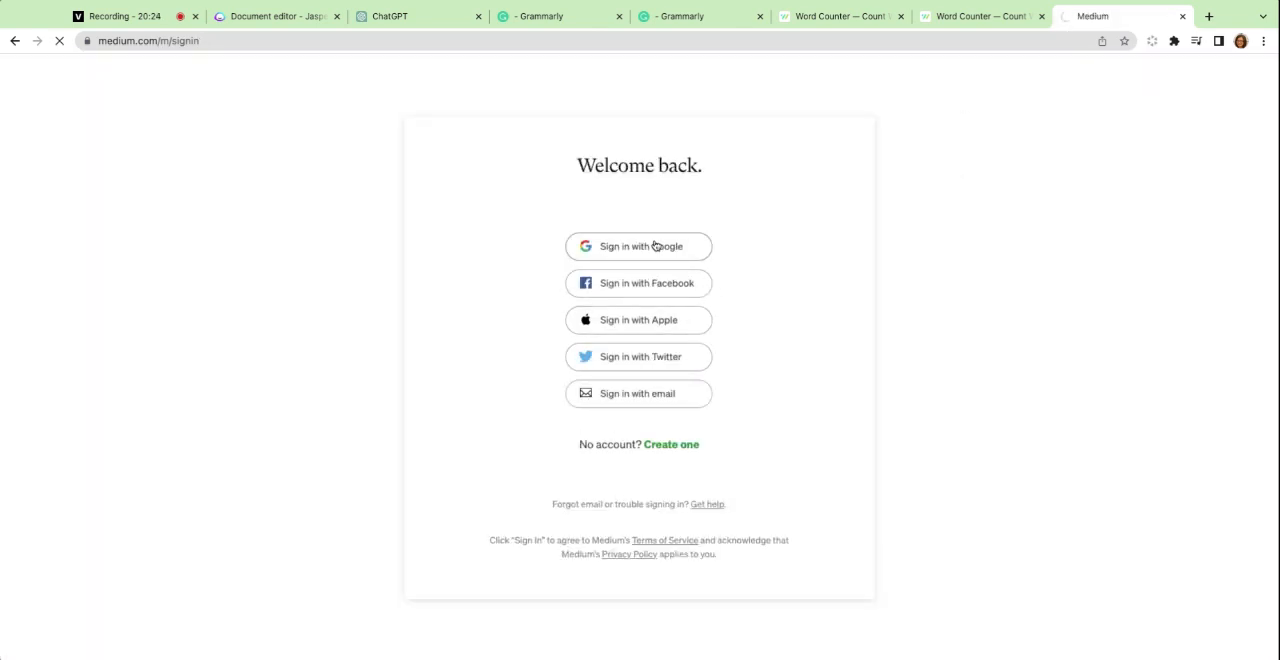
pyautogui.click(655, 246)
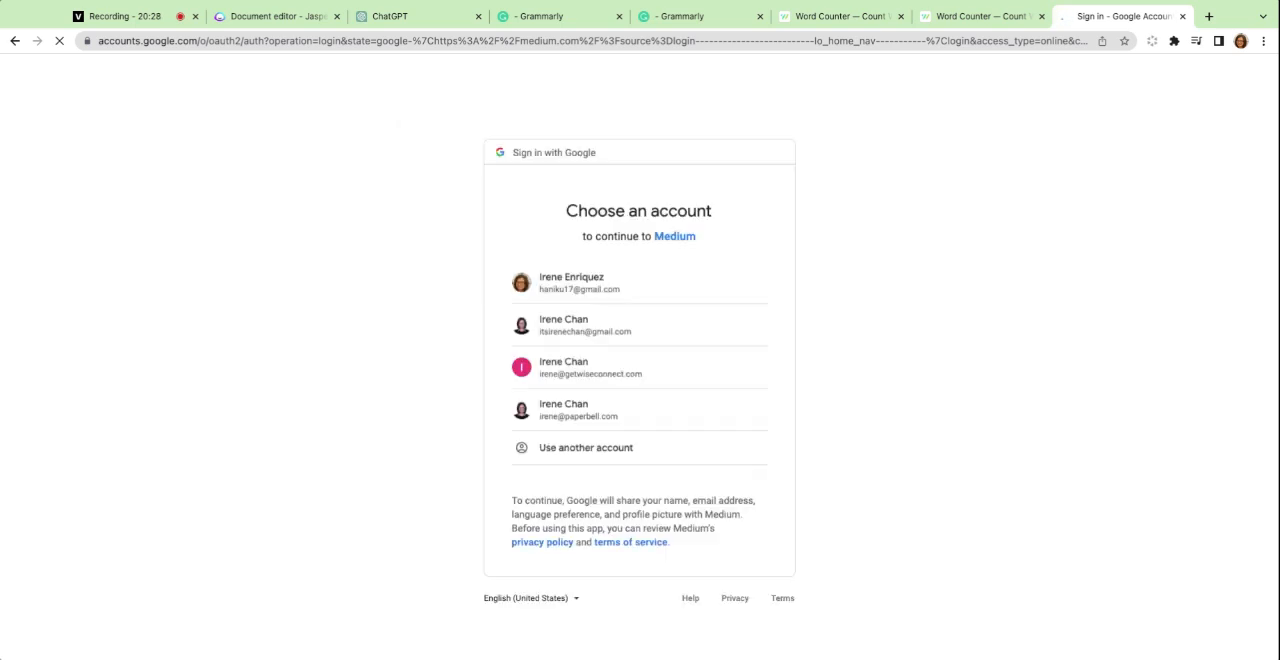
pyautogui.click(631, 337)
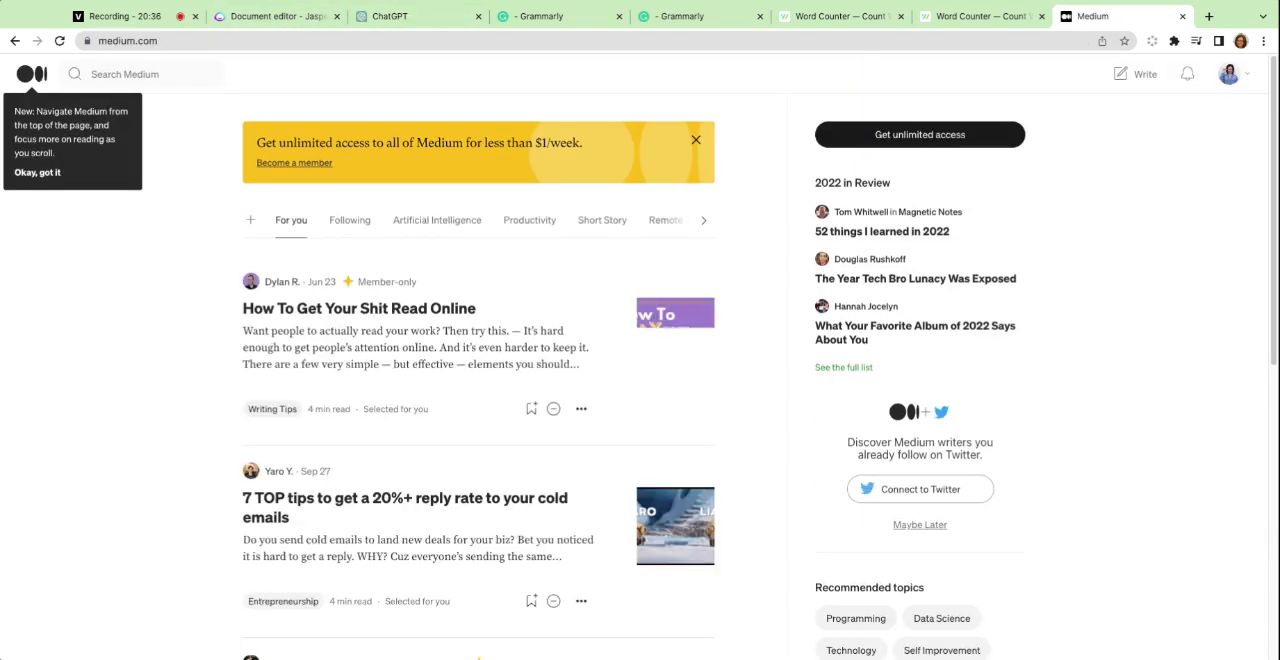
# Go to the account's Medium profile and open "Rain: An AI-Generated Zombie Story and Image" in a new tab.
pyautogui.click(1232, 76)
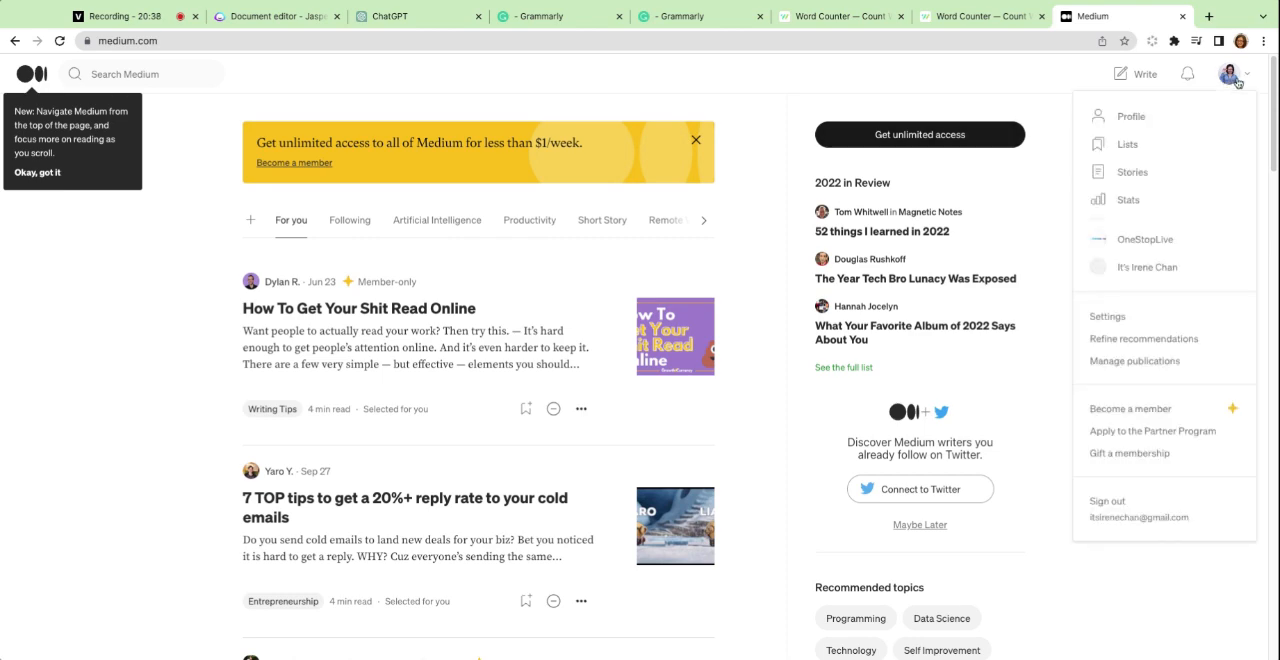
pyautogui.click(1139, 125)
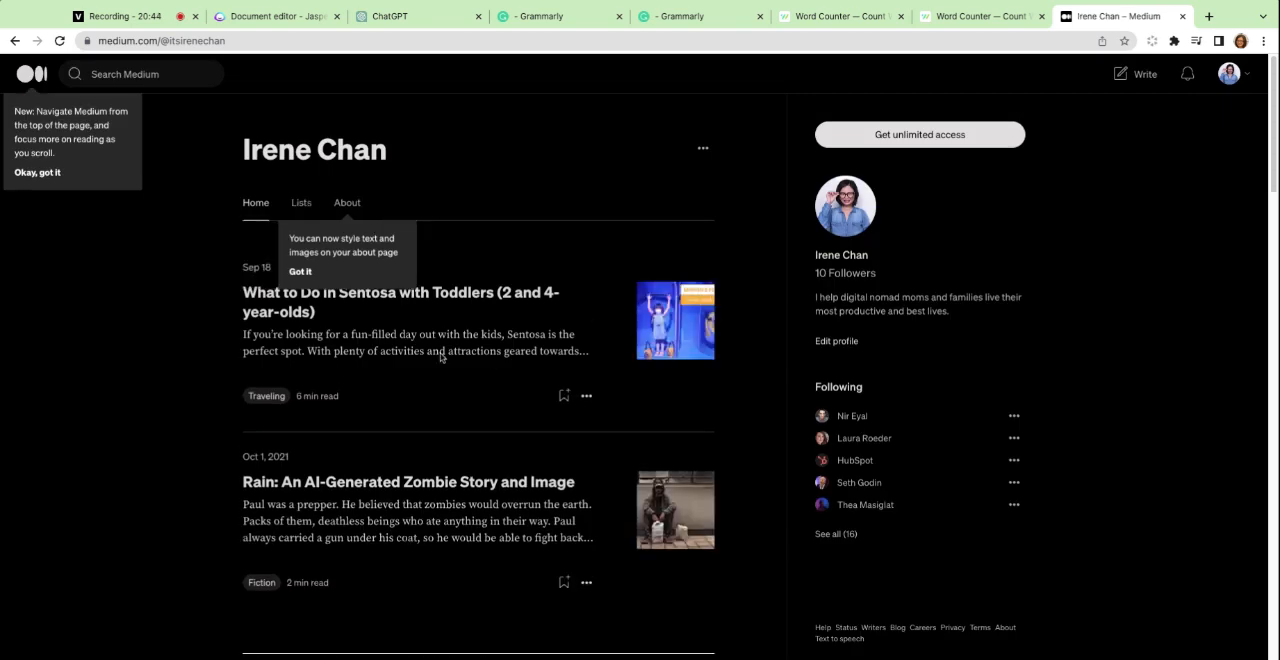
pyautogui.scroll(-1, 363, 421)
pyautogui.tripleClick(423, 463)
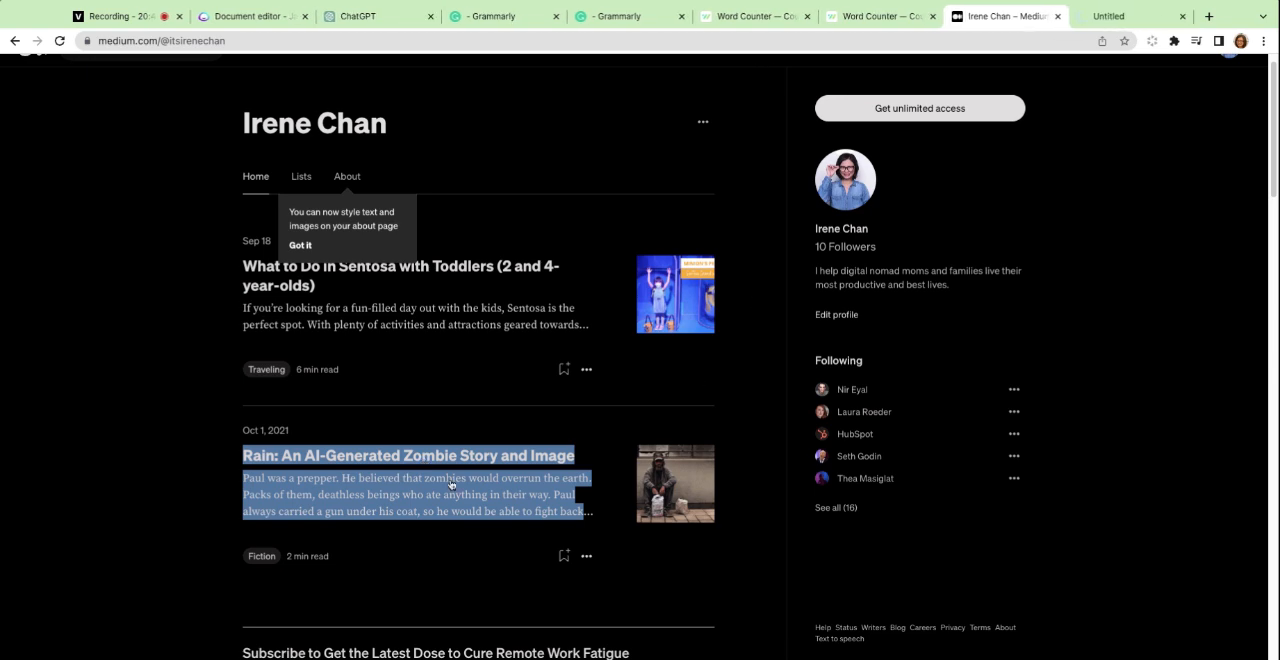
pyautogui.click(1128, 18)
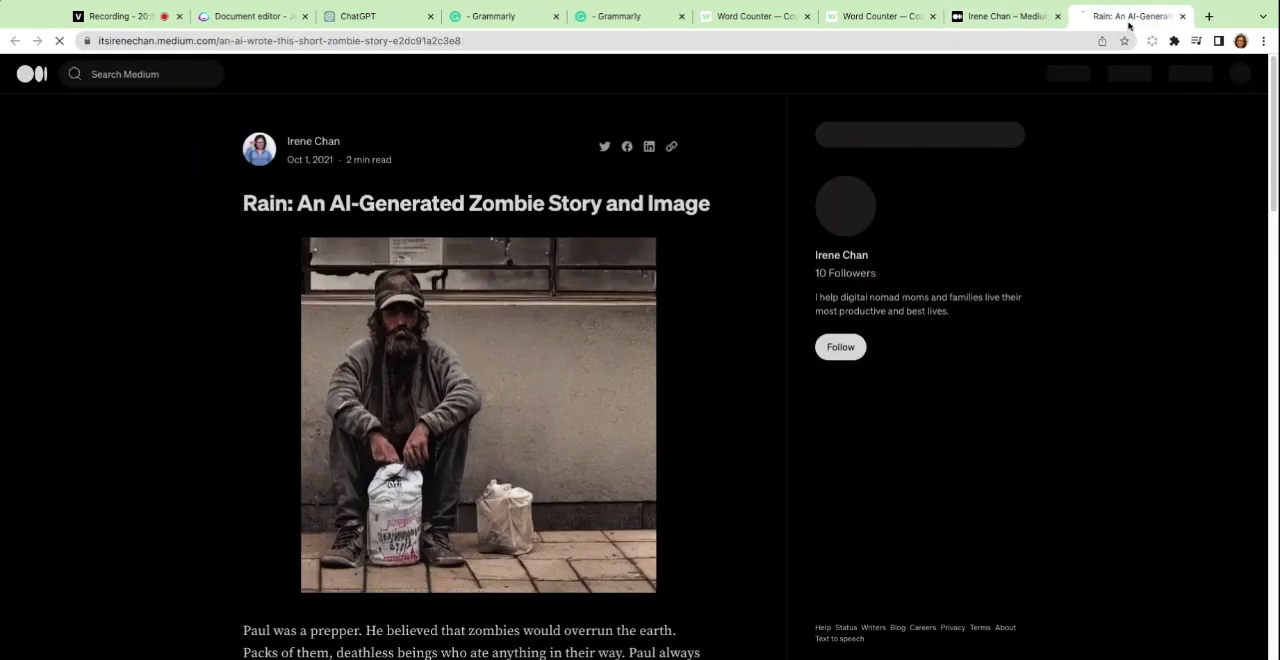
# Read through the zombie story, its Jasper image prompt and the note about how the text was written.
pyautogui.scroll(-5, 461, 462)
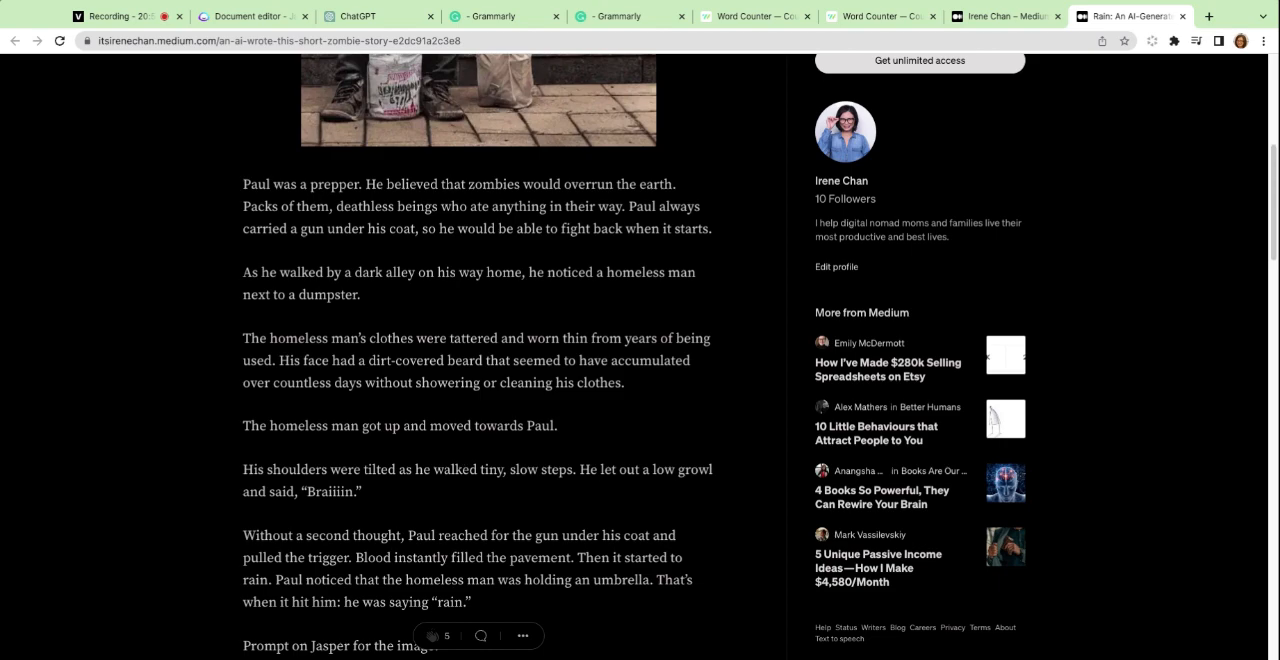
pyautogui.scroll(3, 478, 400)
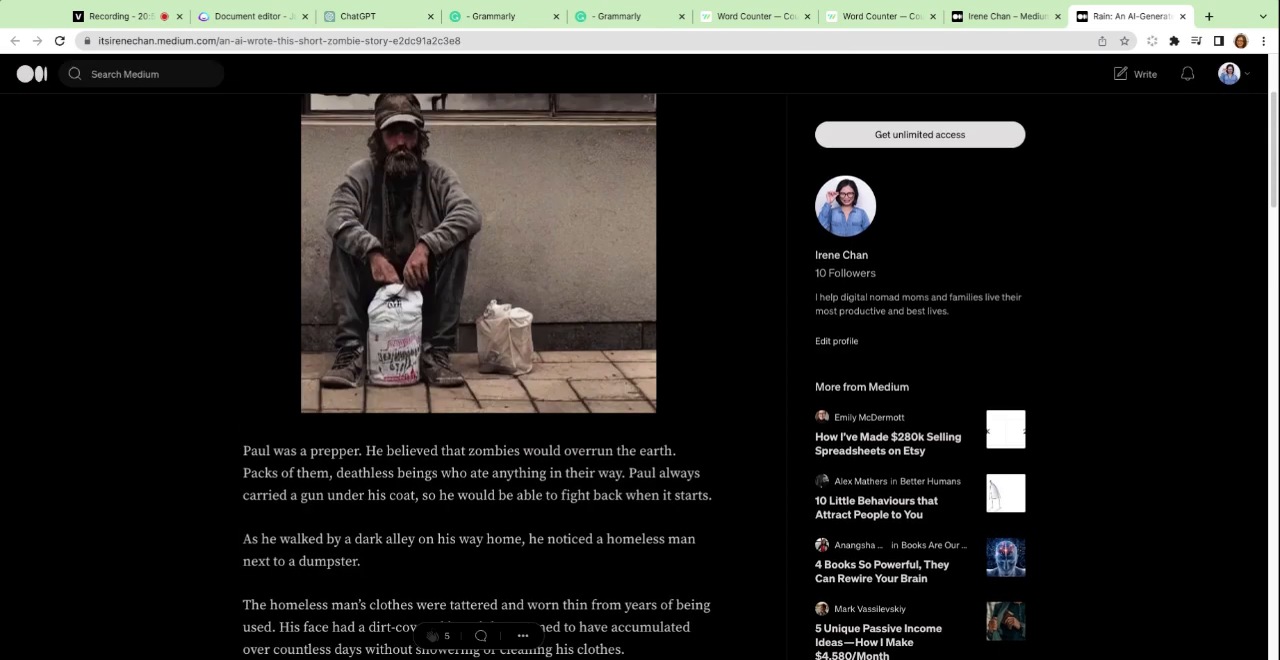
pyautogui.scroll(-3, 478, 400)
pyautogui.scroll(-2, 478, 400)
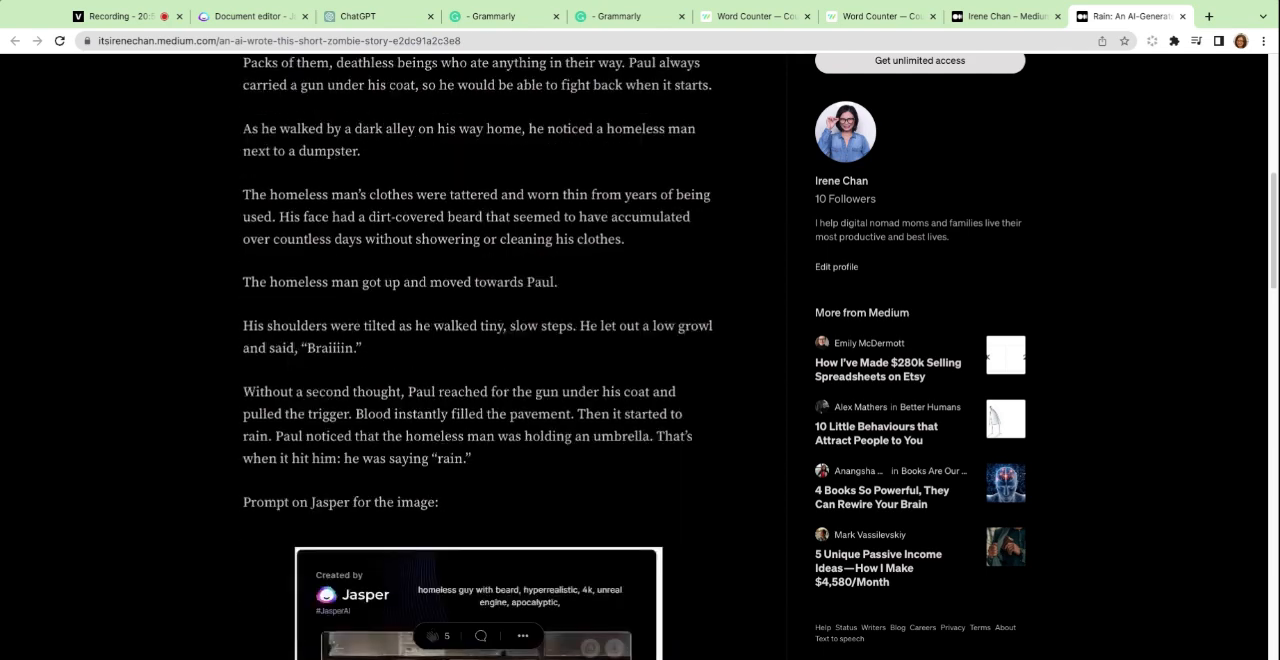
pyautogui.scroll(2, 478, 400)
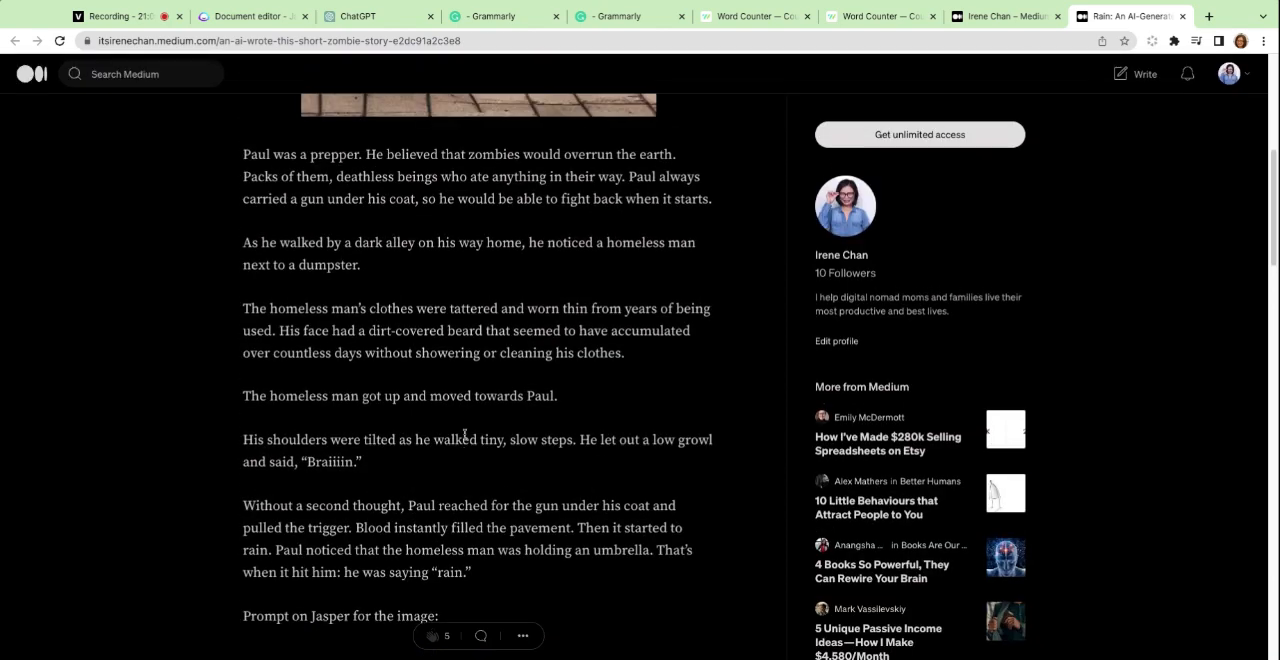
pyautogui.scroll(-3, 392, 318)
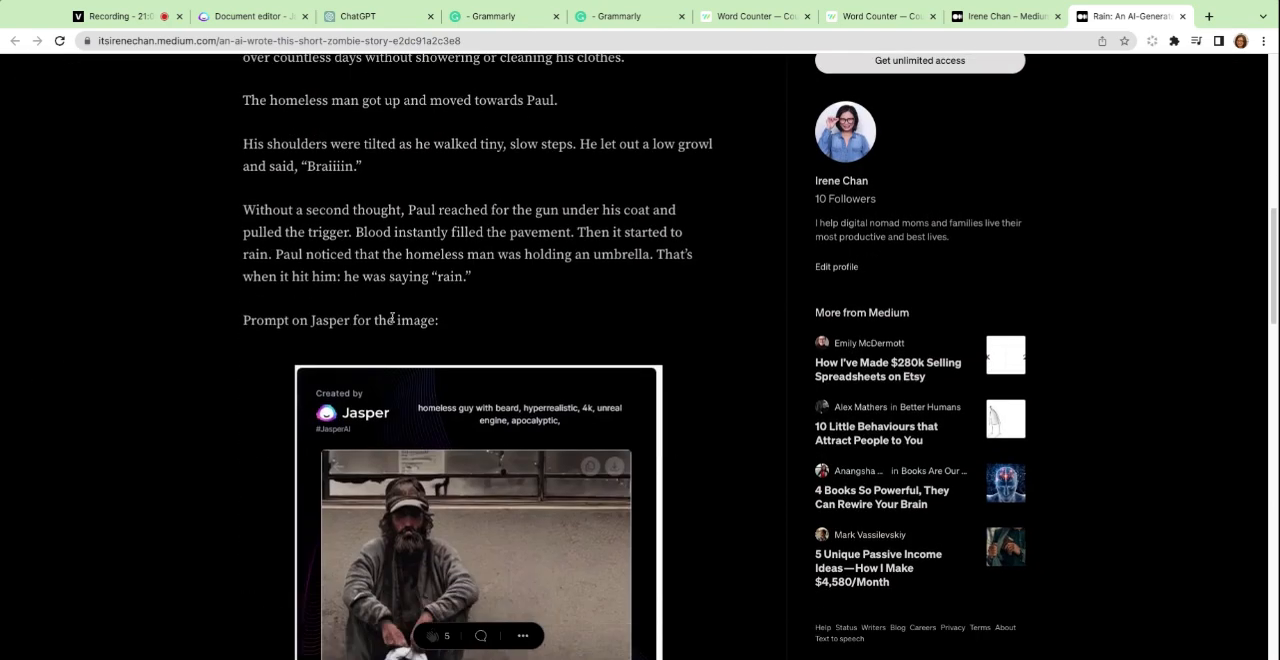
pyautogui.scroll(-4, 392, 318)
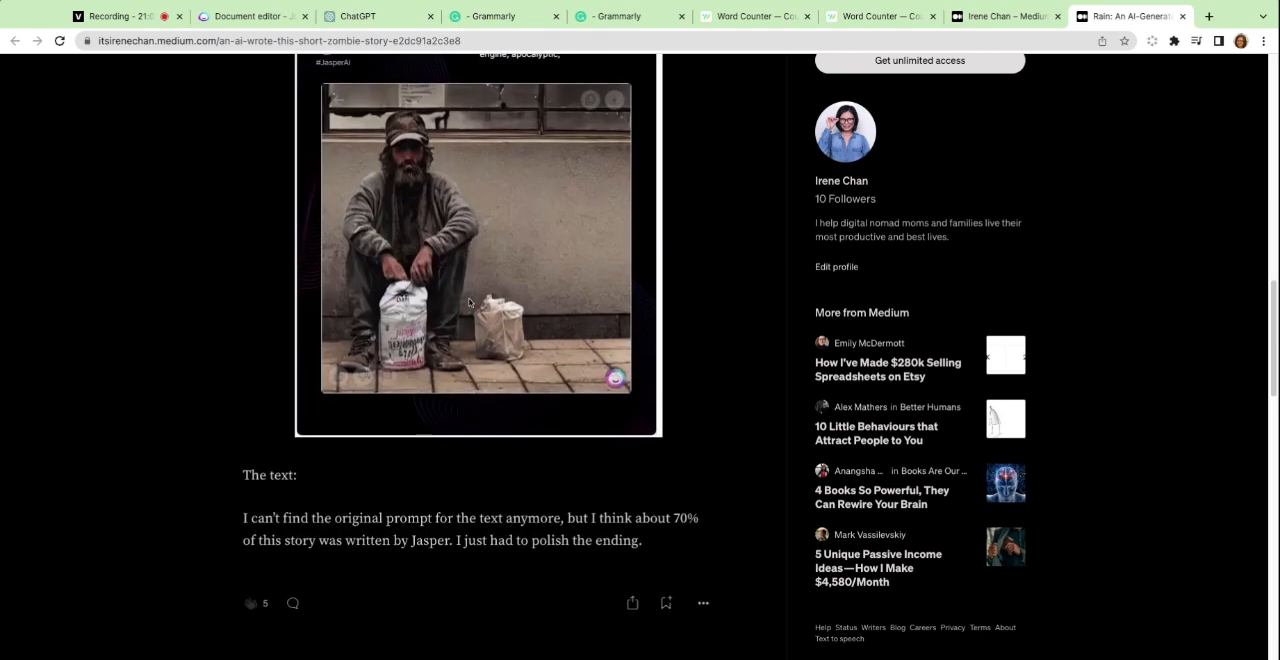
pyautogui.scroll(1, 466, 345)
pyautogui.scroll(-1, 466, 345)
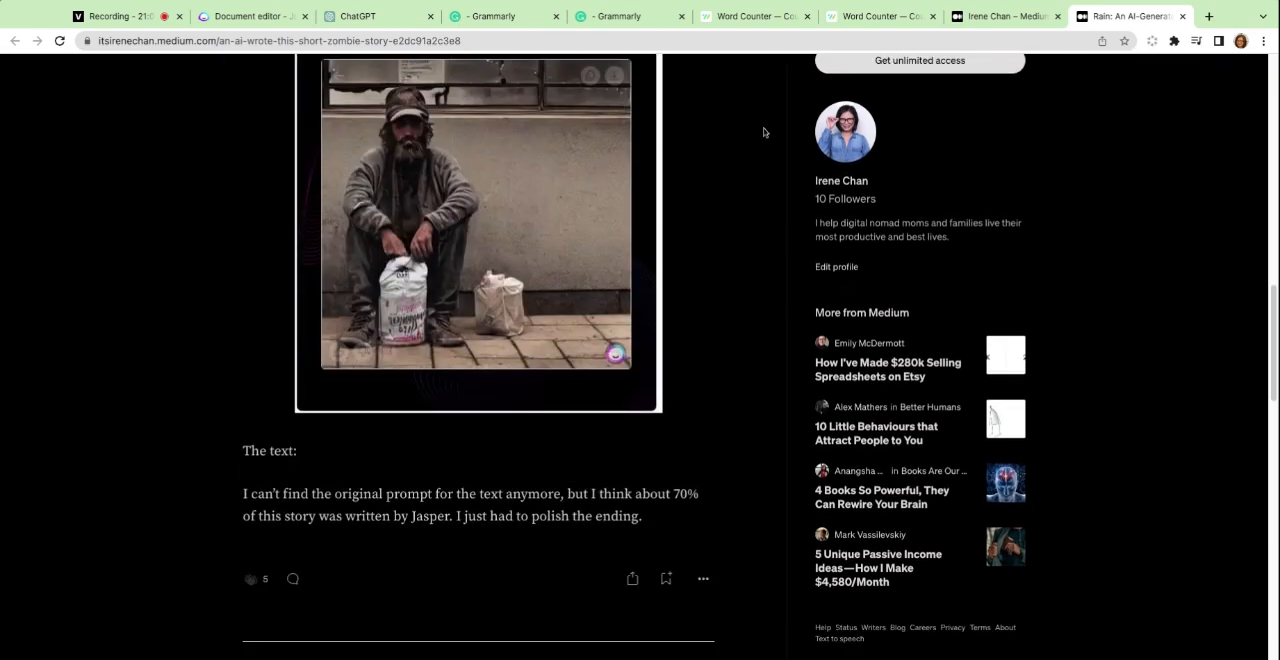
pyautogui.click(964, 20)
pyautogui.click(1117, 17)
pyautogui.click(978, 18)
pyautogui.click(1093, 14)
pyautogui.scroll(10, 569, 265)
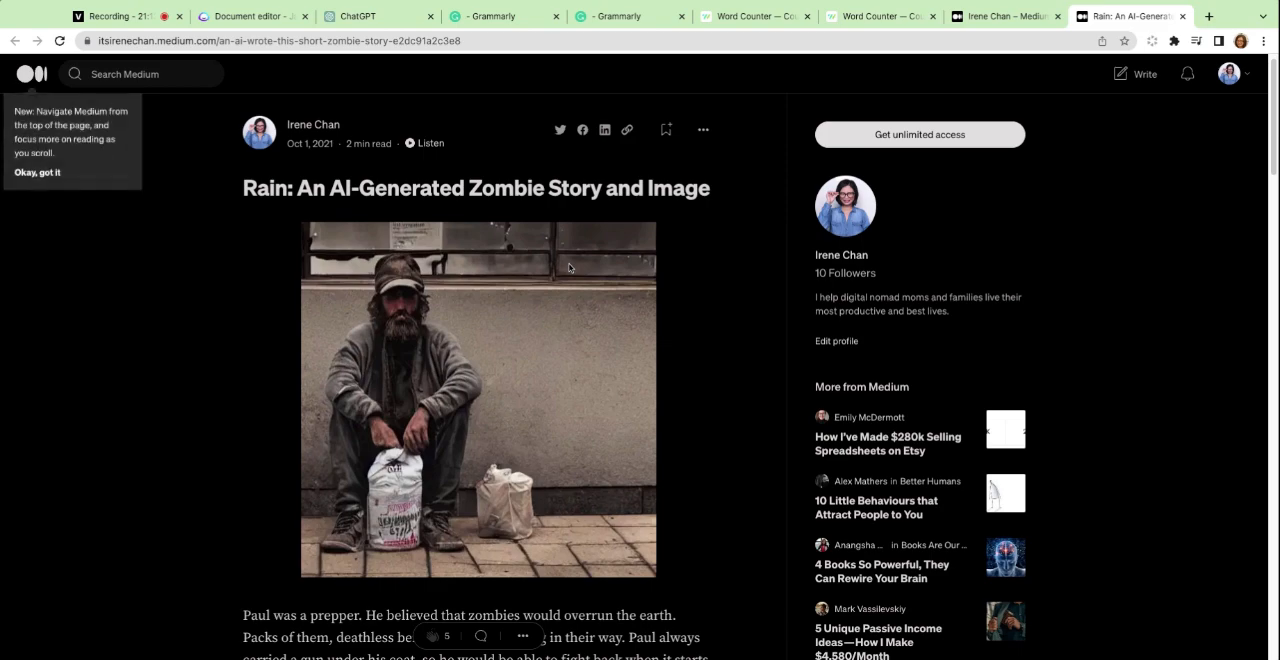
pyautogui.scroll(-4, 569, 267)
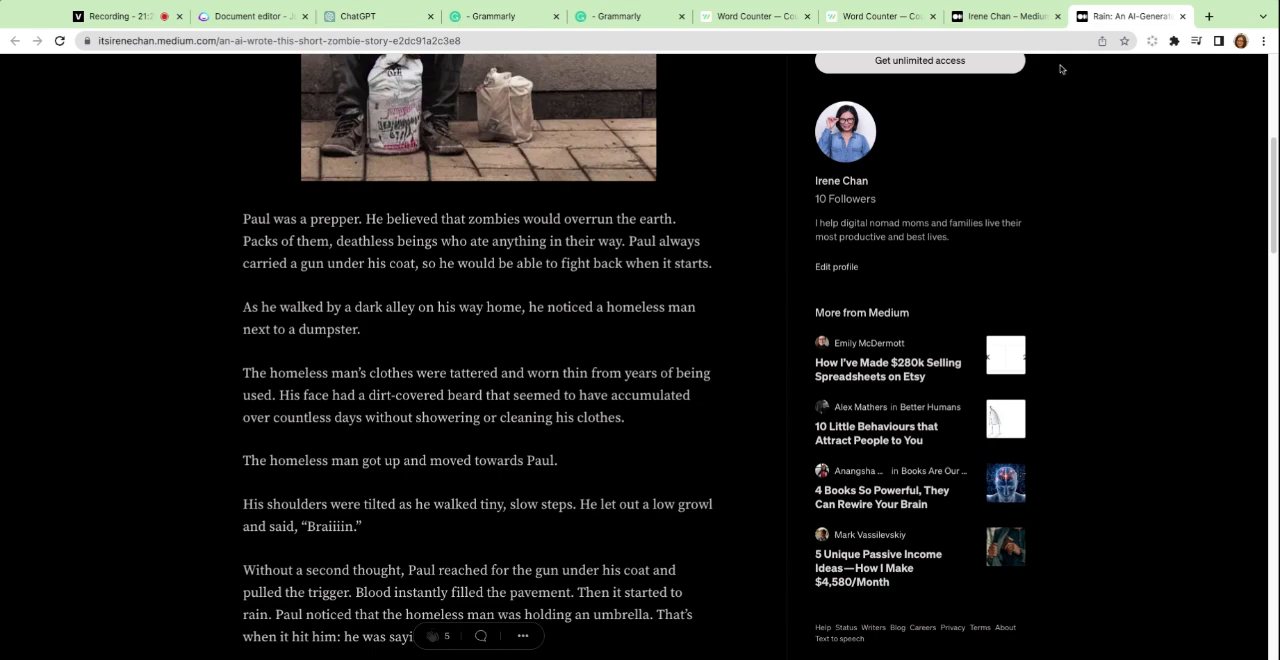
# Return to the Medium profile's story list and open "How to Earn Money from a Side Project While Working a Full-Time Job".
pyautogui.click(1003, 16)
pyautogui.scroll(-5, 415, 323)
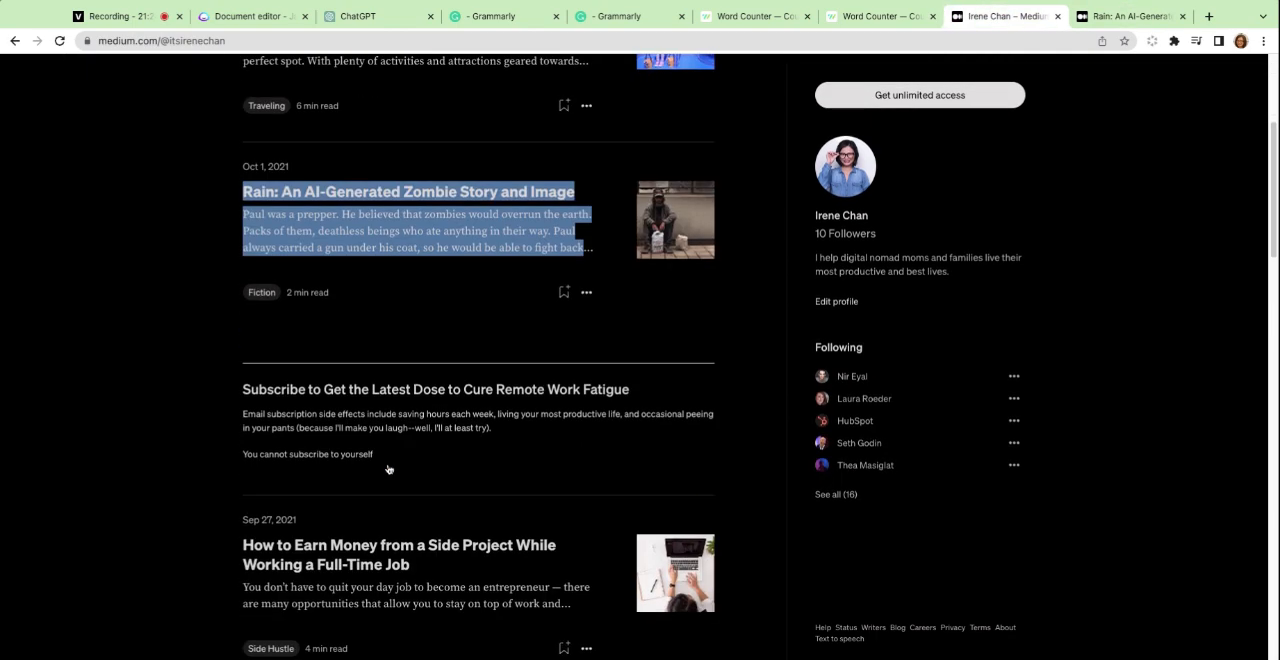
pyautogui.click(424, 400)
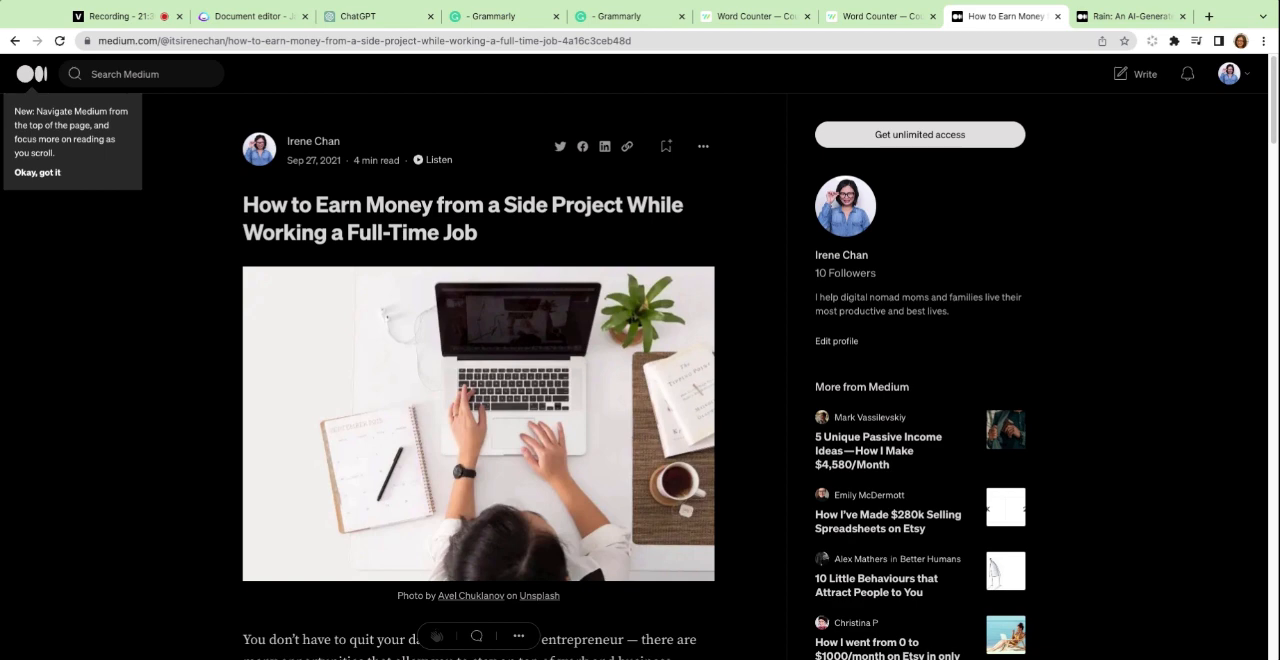
# Look over the side-project article's opening, from its highlighted title through the introduction and the section on choosing a flexible schedule.
pyautogui.scroll(-1, 634, 357)
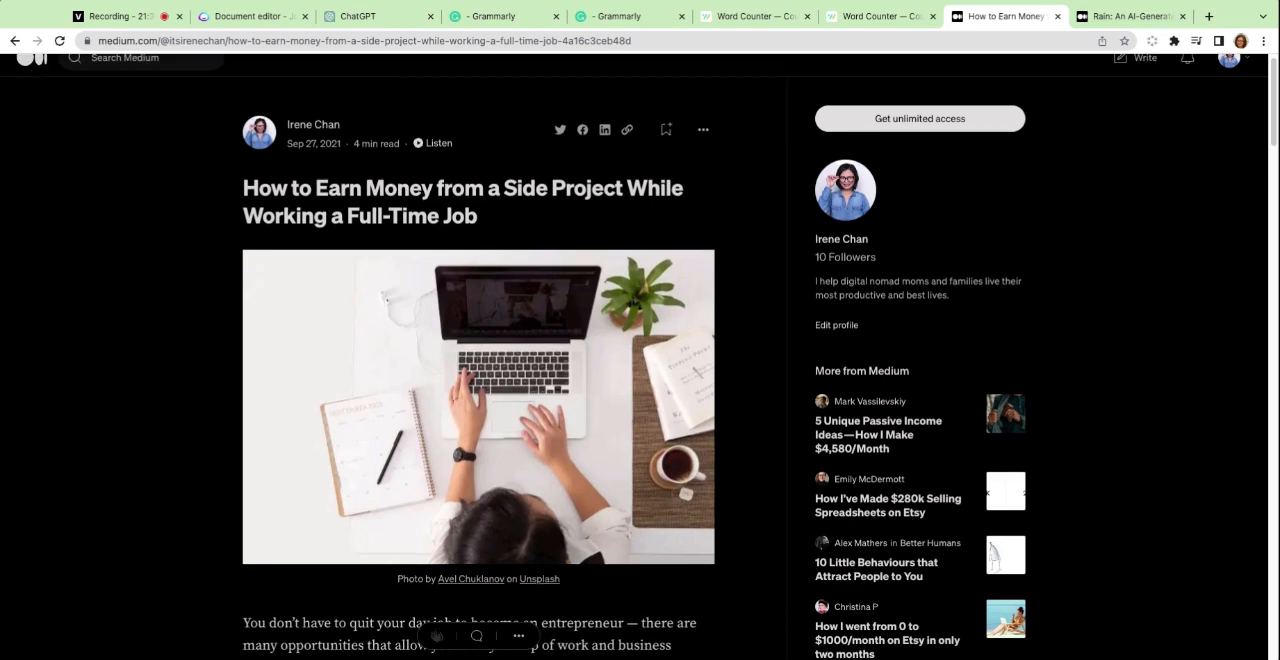
pyautogui.scroll(-2, 642, 357)
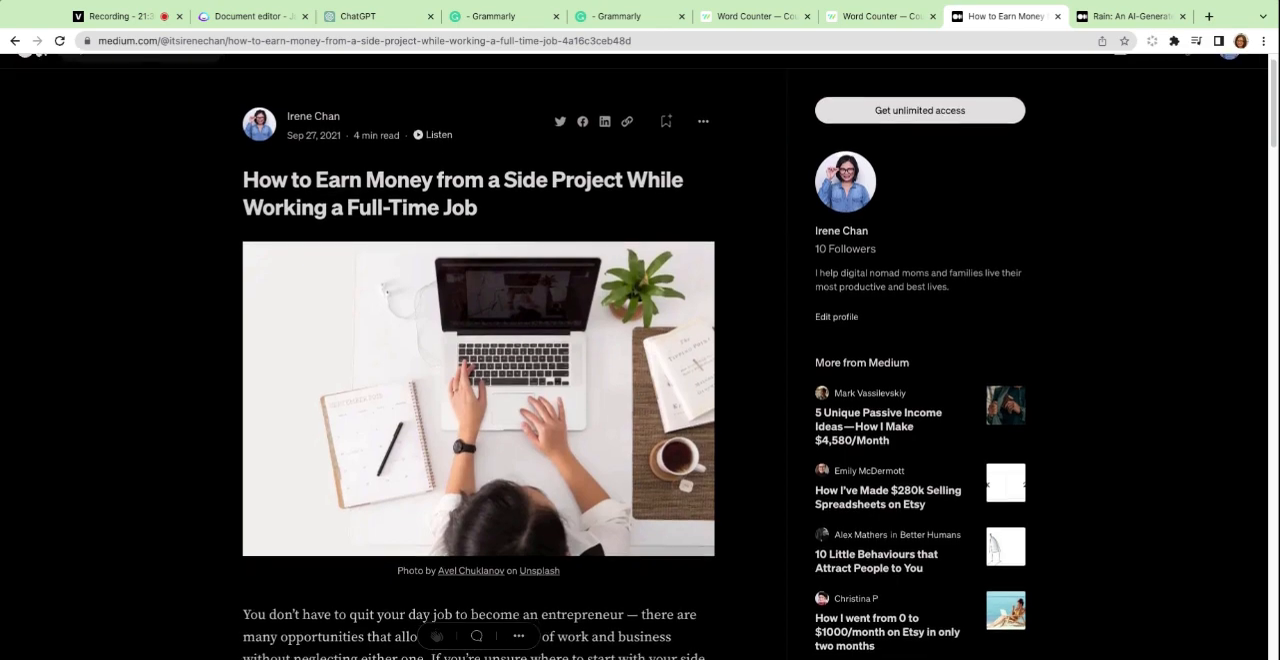
pyautogui.scroll(-5, 640, 357)
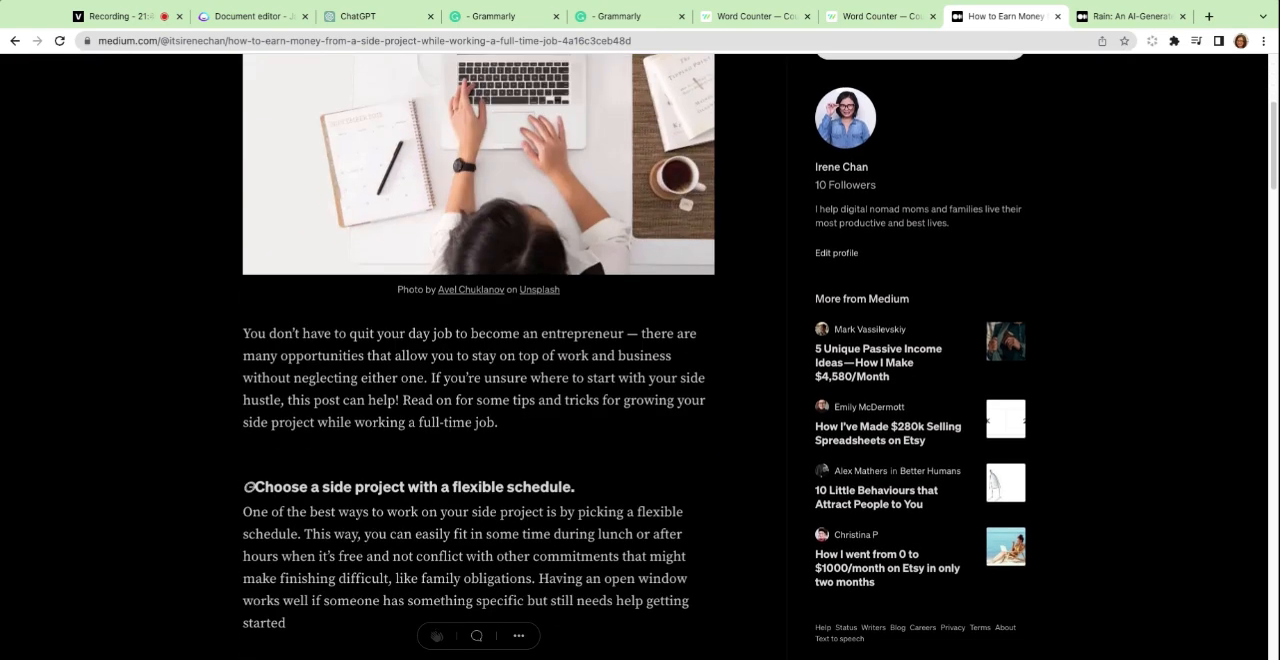
pyautogui.scroll(5, 408, 228)
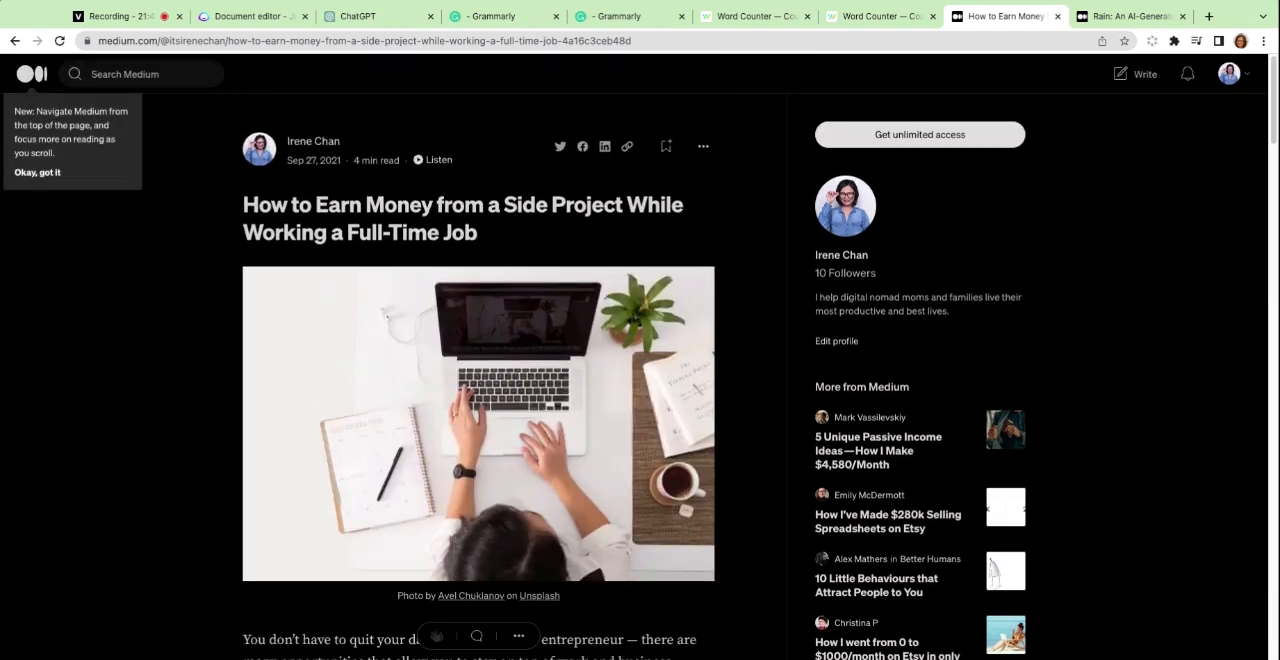
pyautogui.scroll(-2, 408, 228)
pyautogui.tripleClick(490, 106)
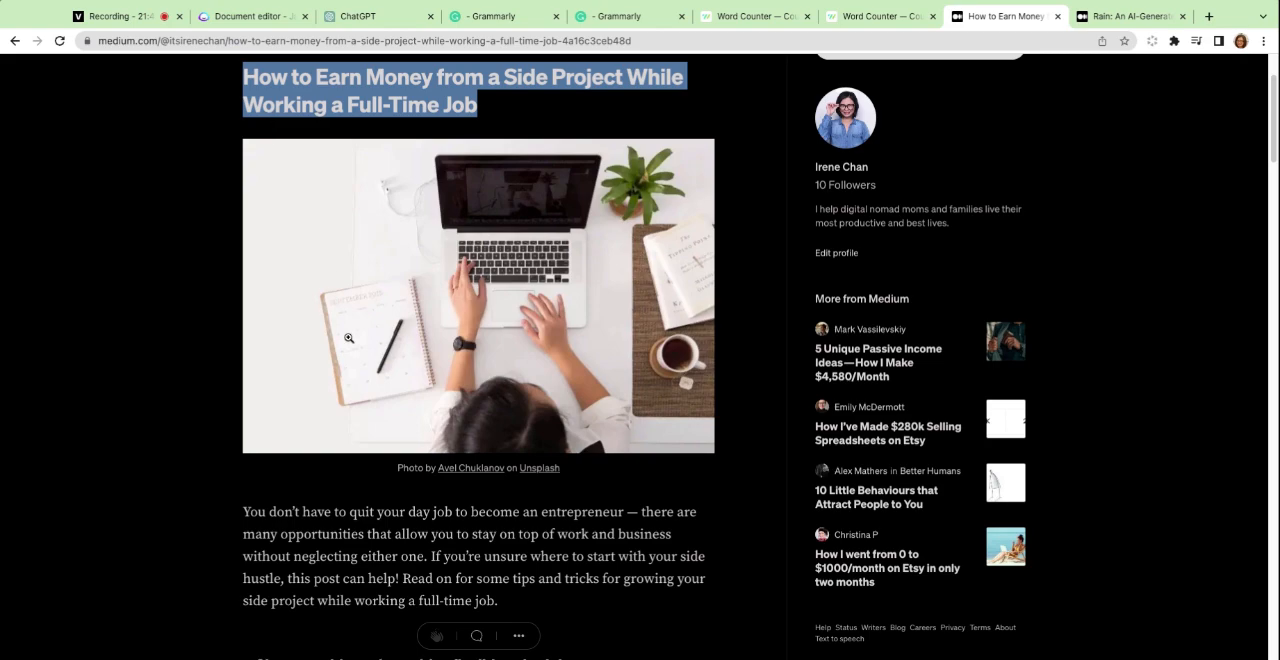
pyautogui.scroll(-7, 348, 337)
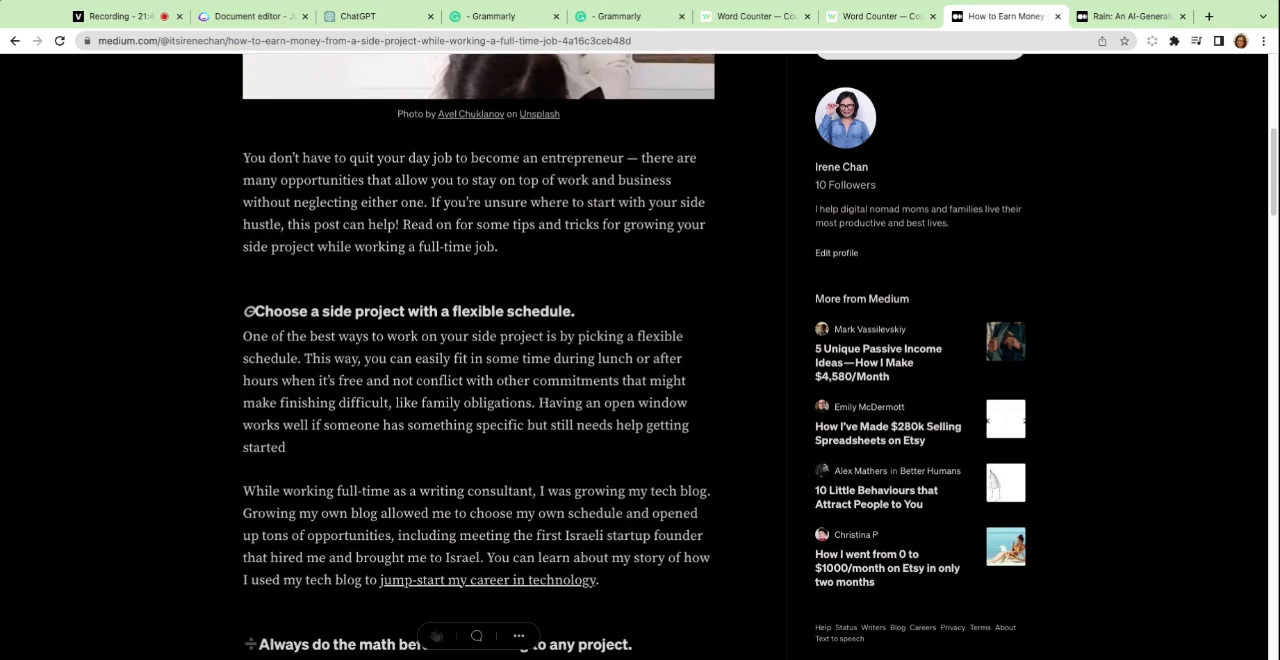
pyautogui.scroll(1, 348, 337)
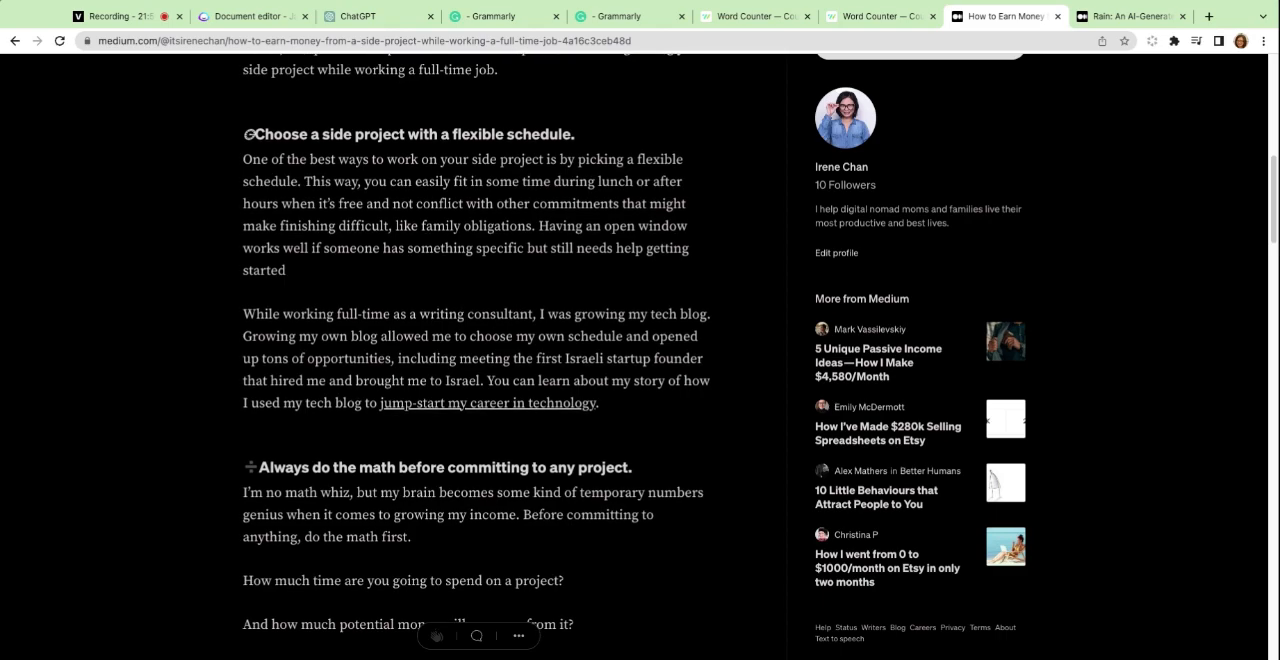
pyautogui.scroll(6, 478, 356)
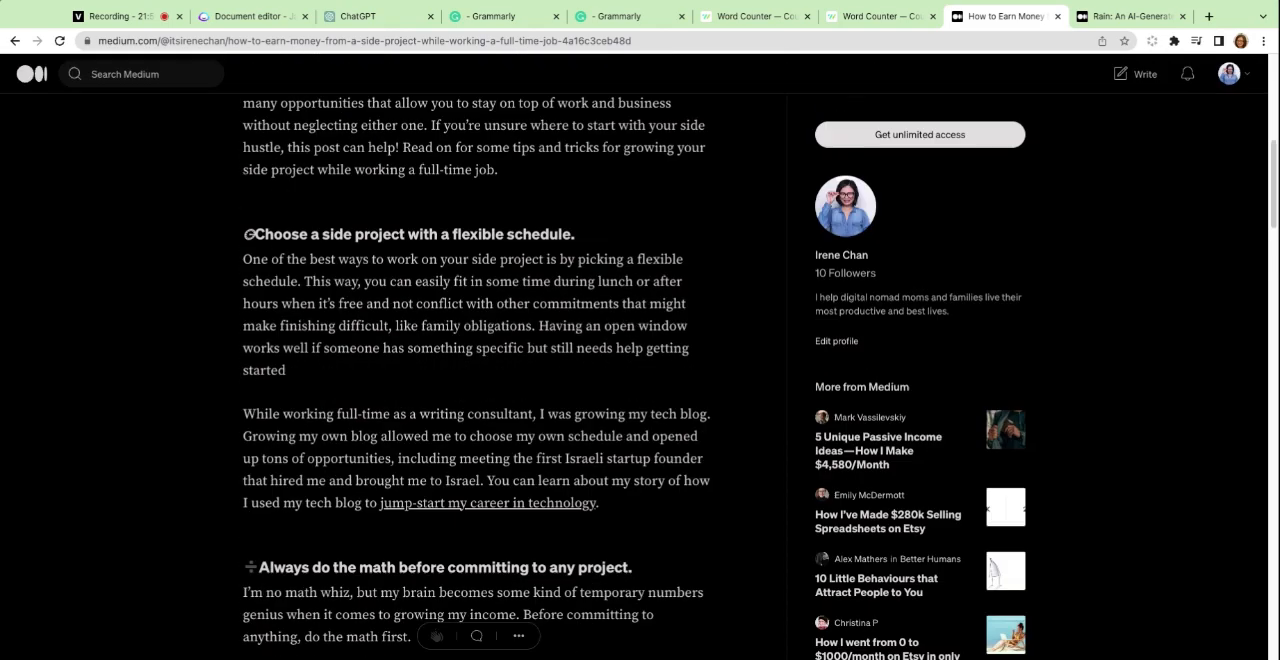
# Find and highlight the MLM example paragraph under "Always do the math before committing to any project.".
pyautogui.scroll(-5, 478, 356)
pyautogui.scroll(-7, 478, 356)
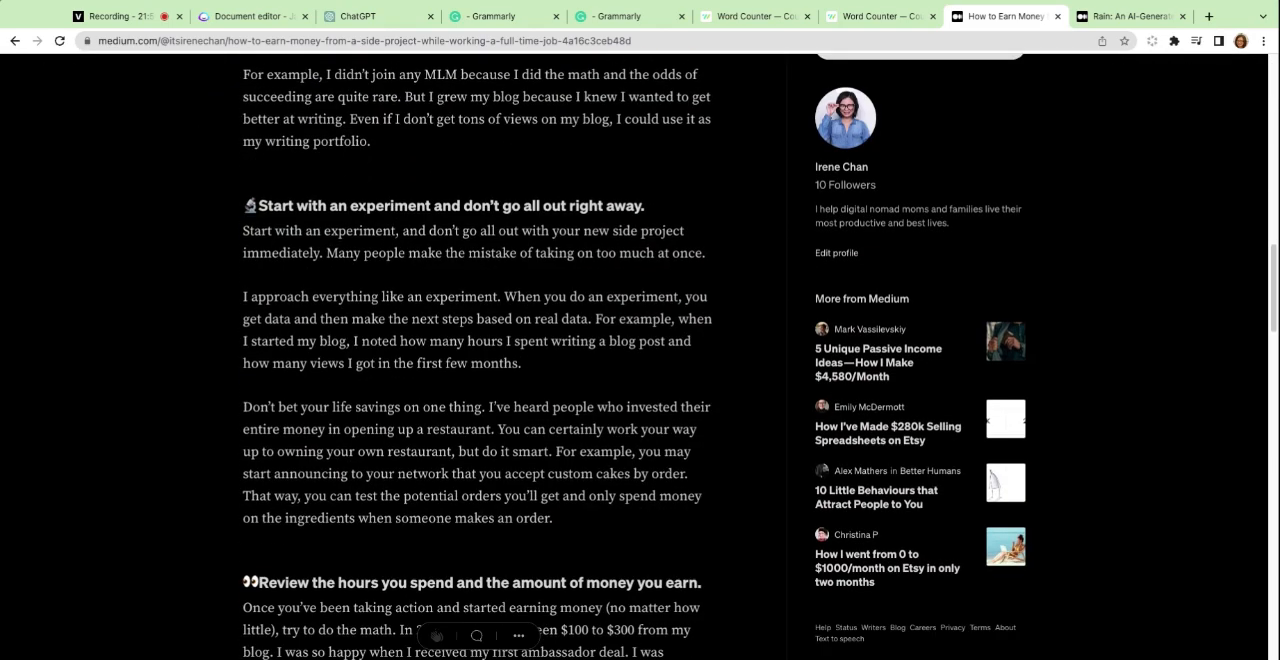
pyautogui.scroll(3, 440, 452)
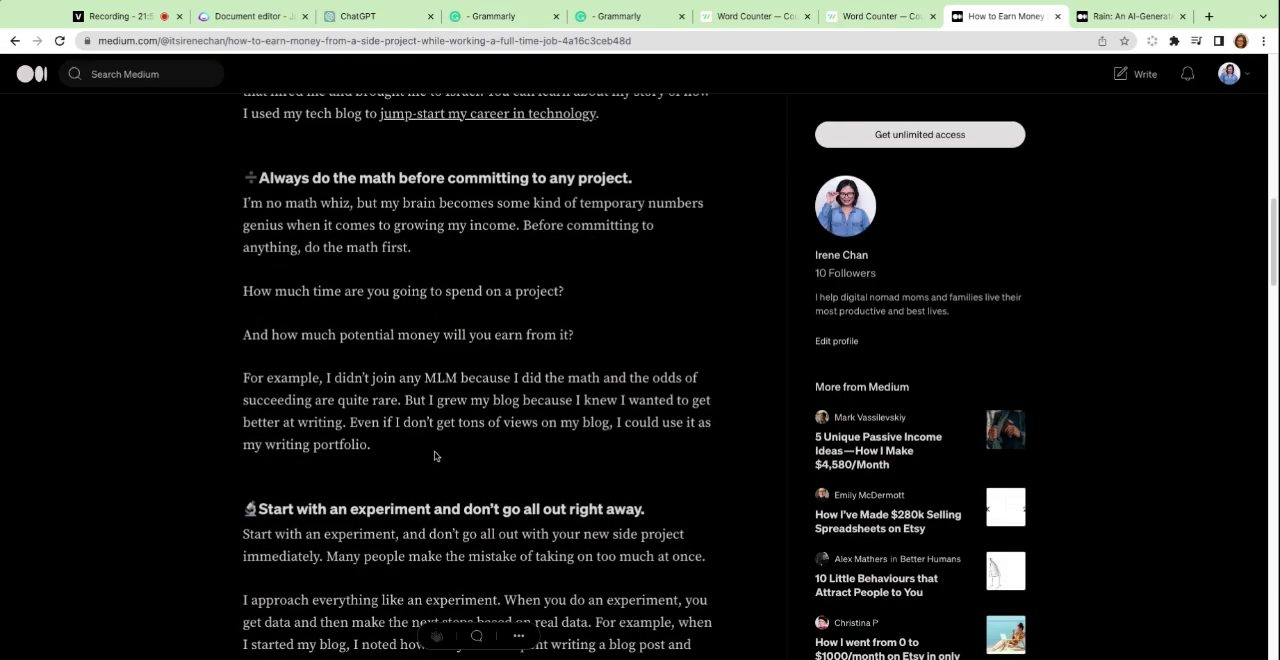
pyautogui.moveTo(383, 446); pyautogui.dragTo(282, 369)
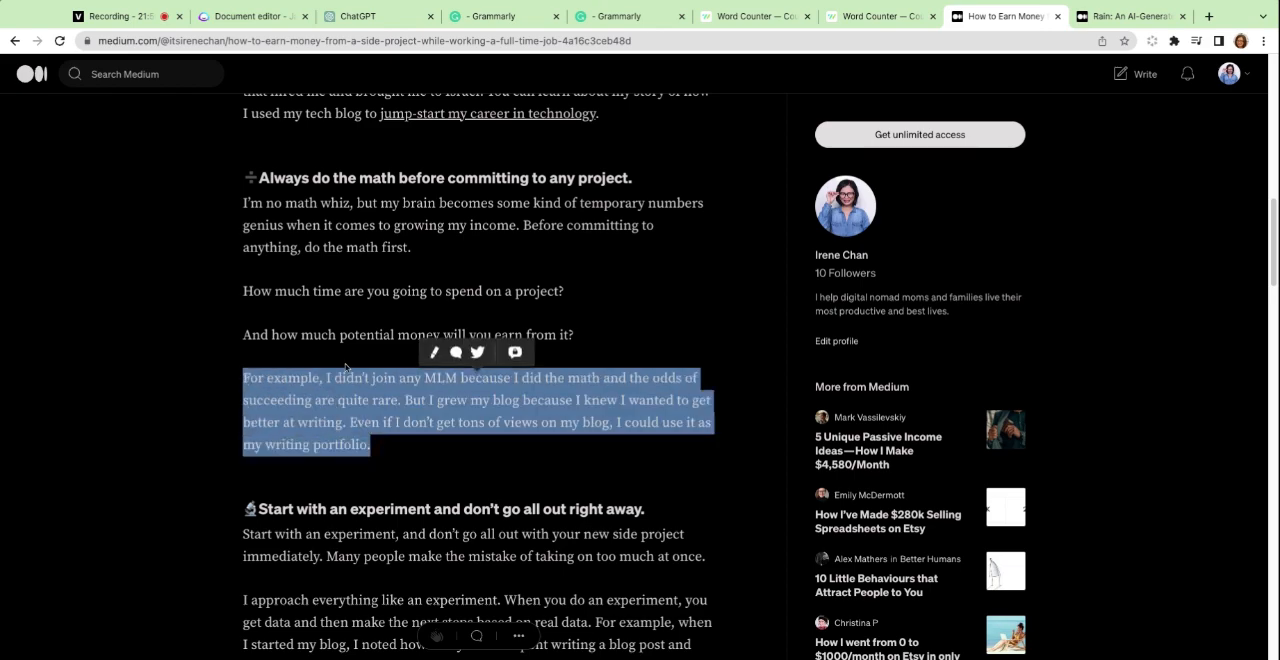
# Reread the side-project article from its title down to the highlighted example, examining how personal anecdotes complement the general advice.
pyautogui.scroll(9, 380, 408)
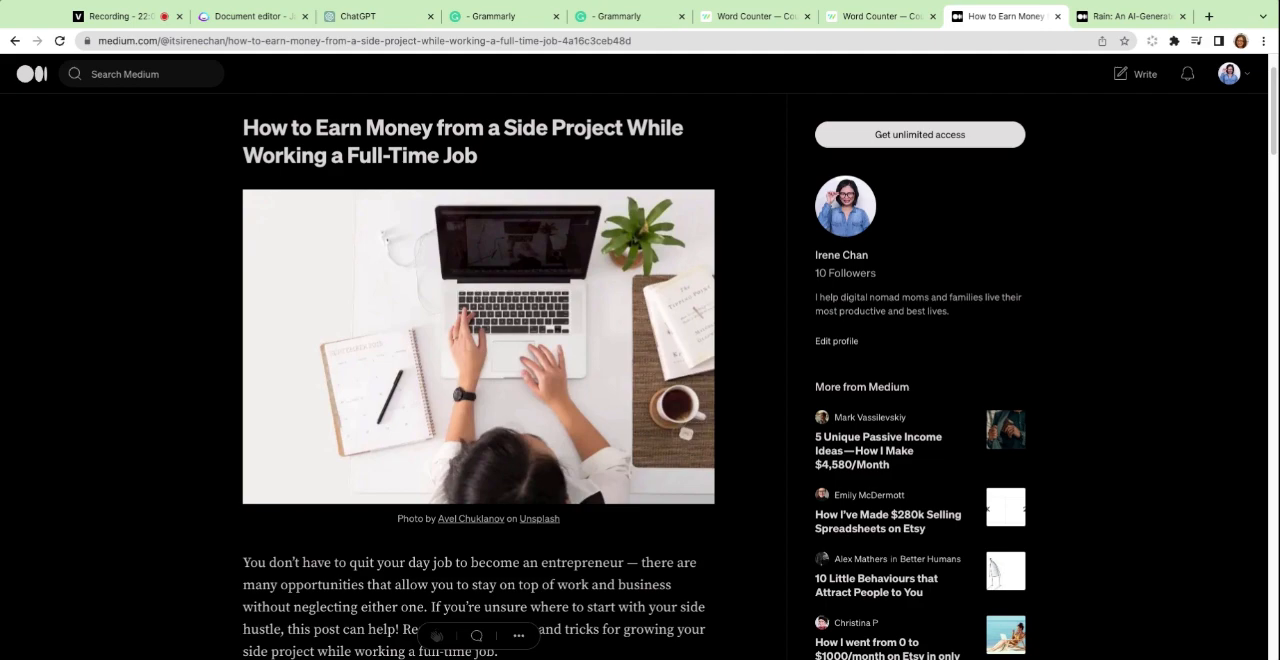
pyautogui.scroll(-3, 478, 360)
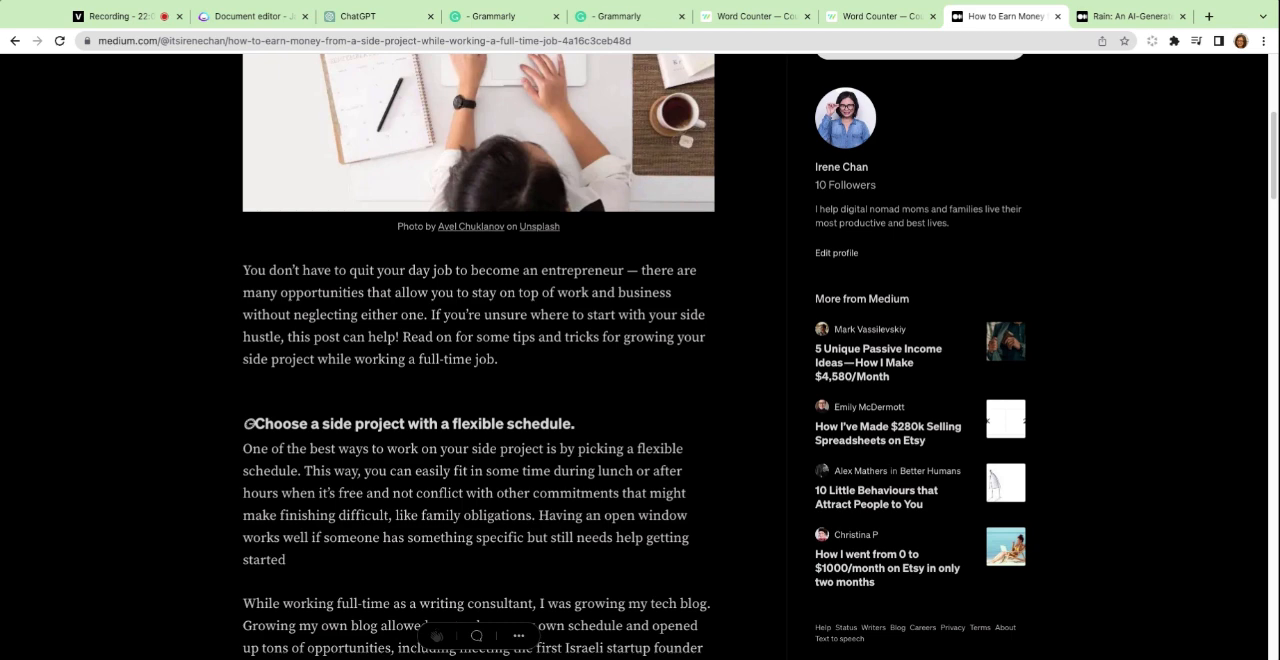
pyautogui.scroll(-1, 478, 360)
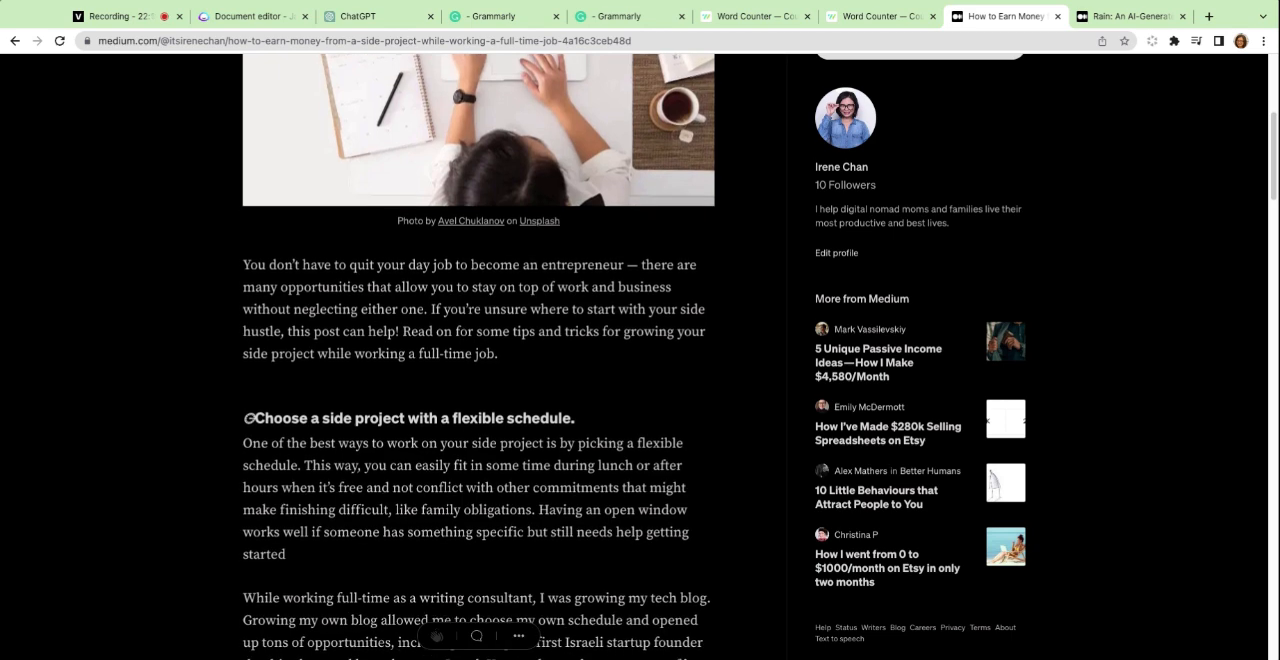
pyautogui.scroll(-1, 478, 360)
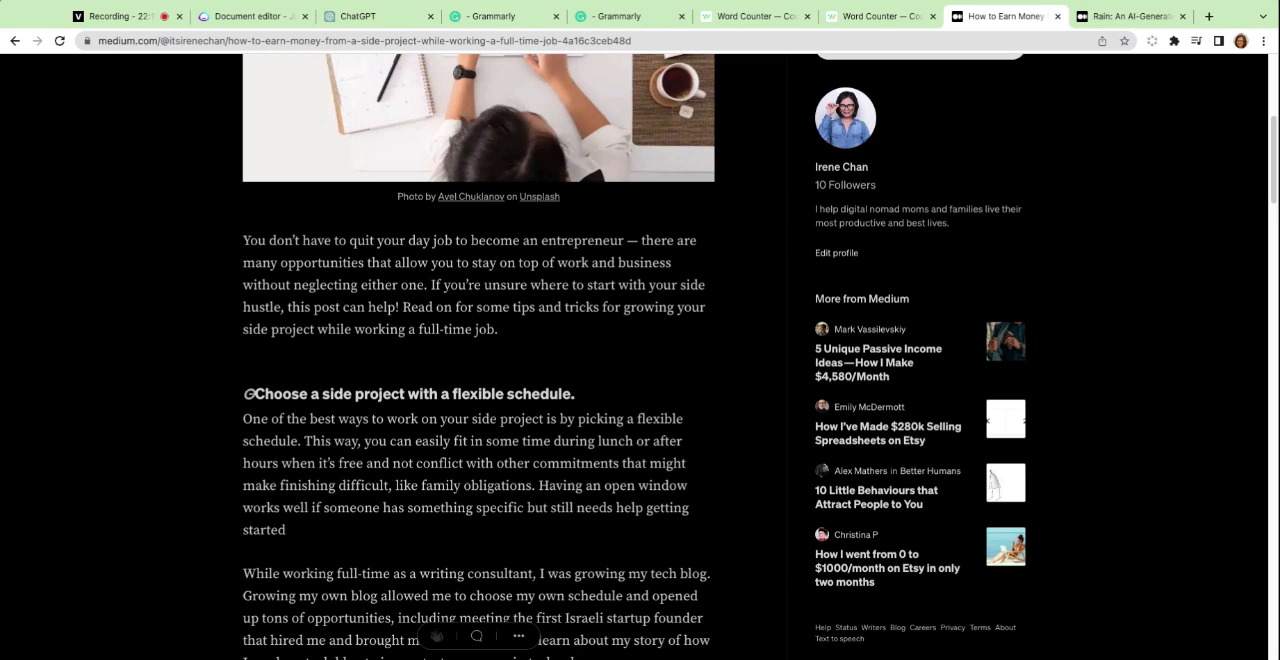
pyautogui.scroll(-5, 478, 360)
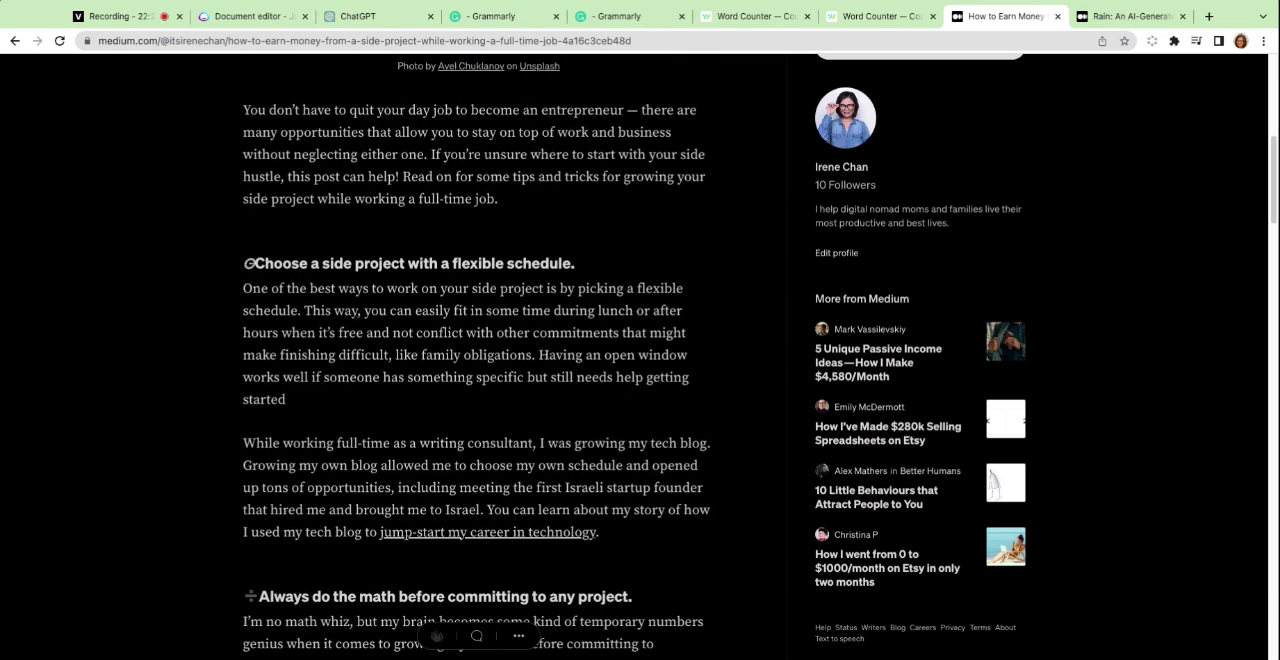
pyautogui.scroll(-5, 478, 360)
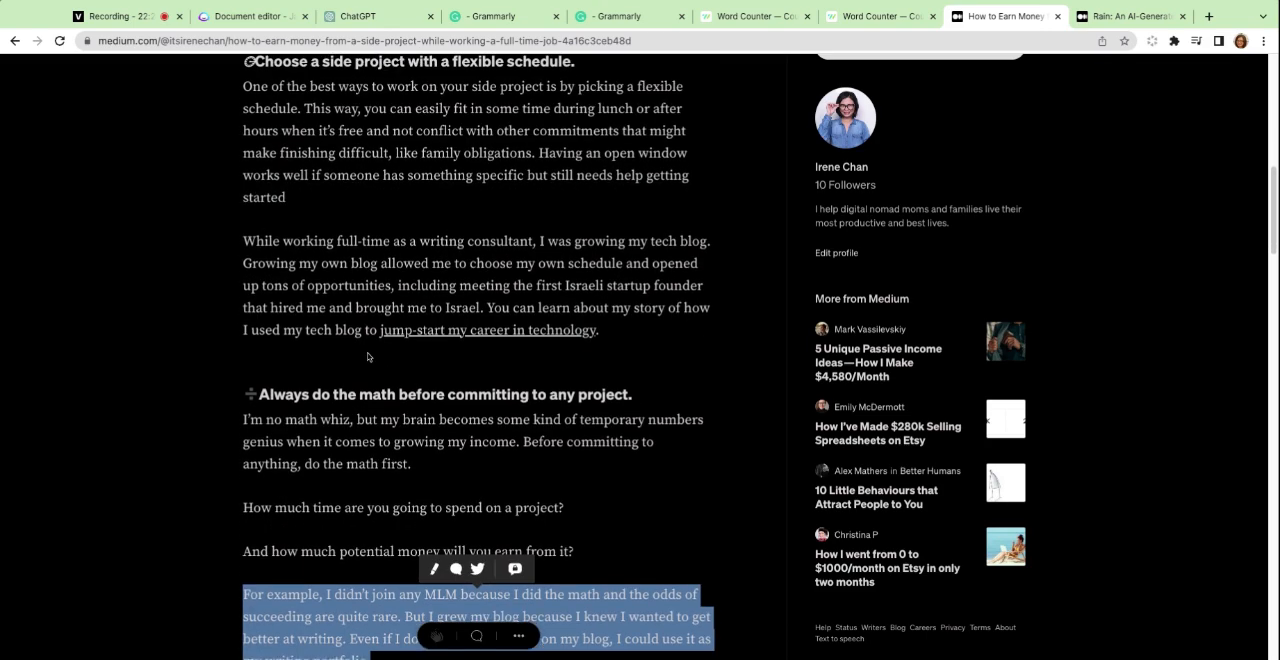
pyautogui.scroll(-3, 380, 390)
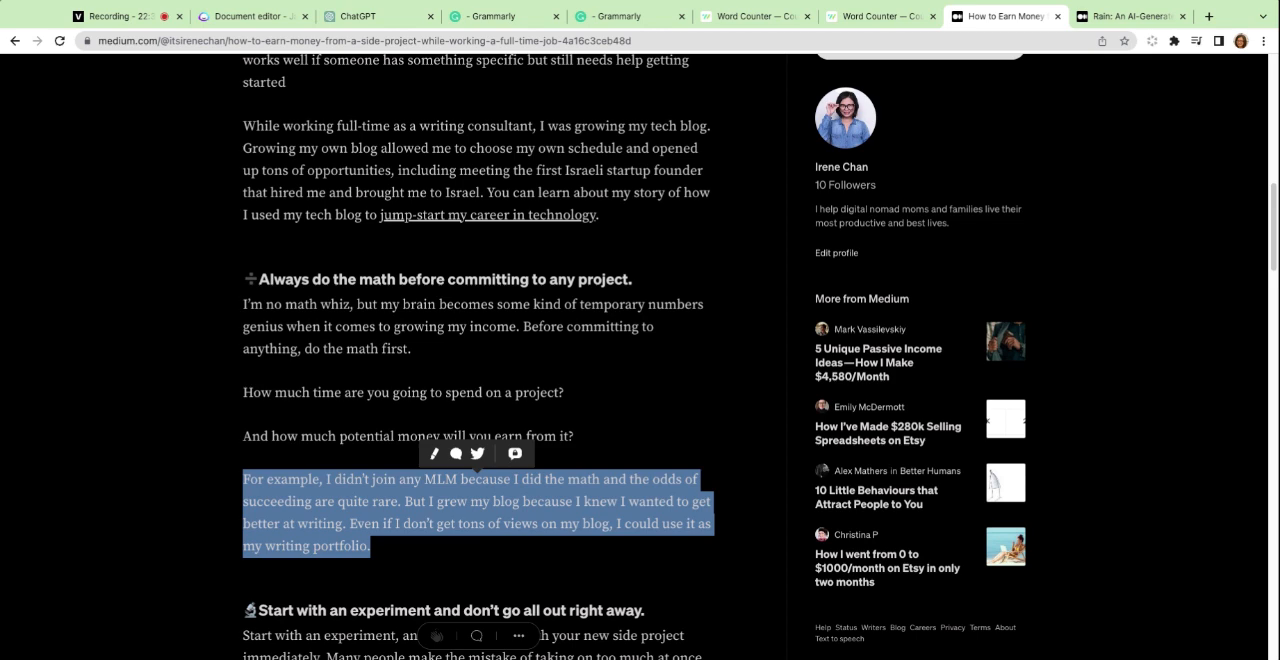
pyautogui.scroll(-2, 525, 312)
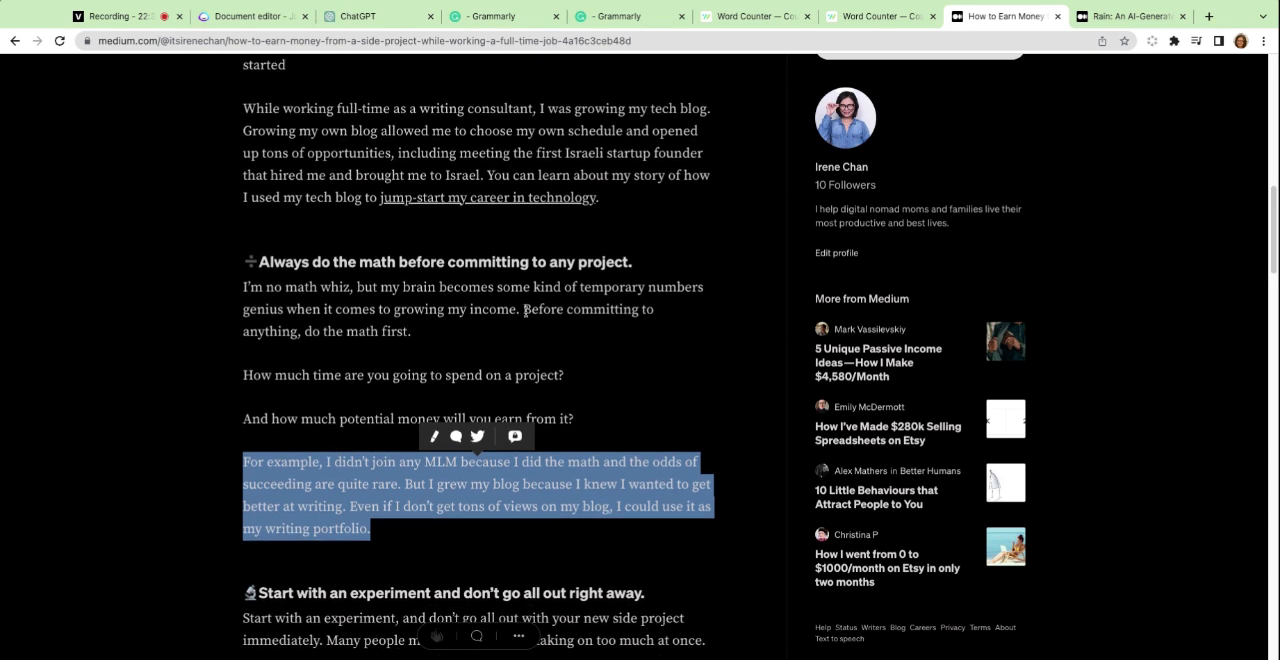
# Switch past the ChatGPT conversation to Jasper's document editor and set the tone of voice to "jerry seinfeld".
pyautogui.click(368, 18)
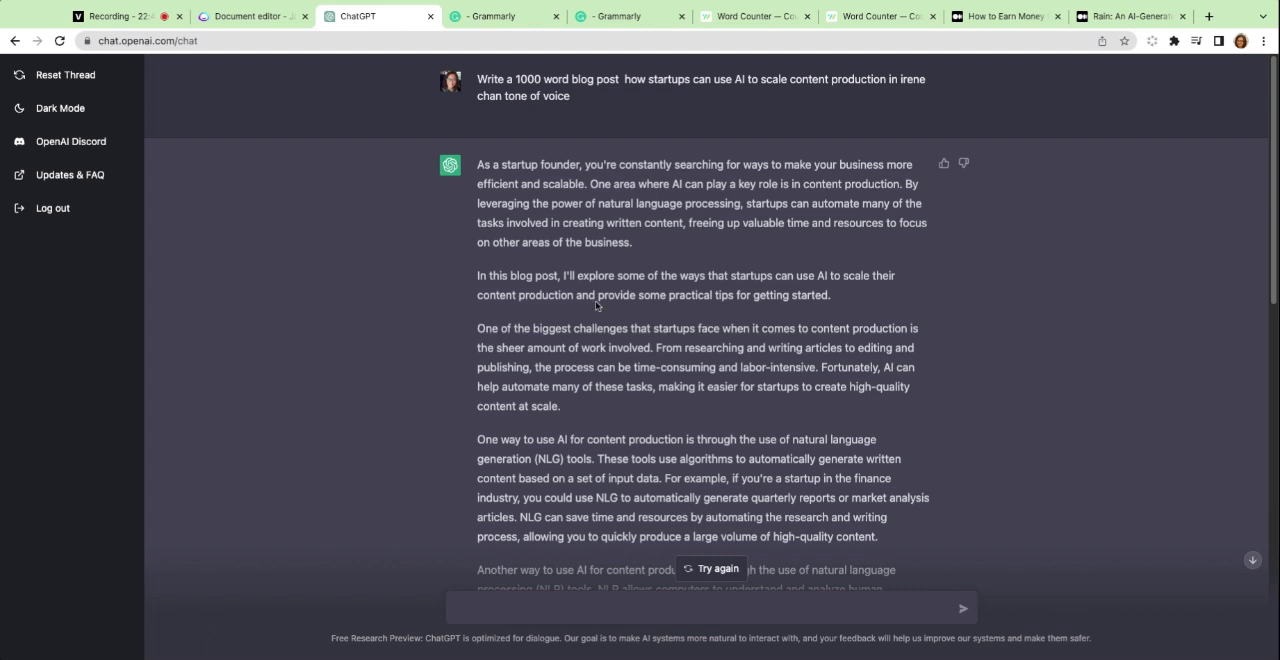
pyautogui.click(258, 24)
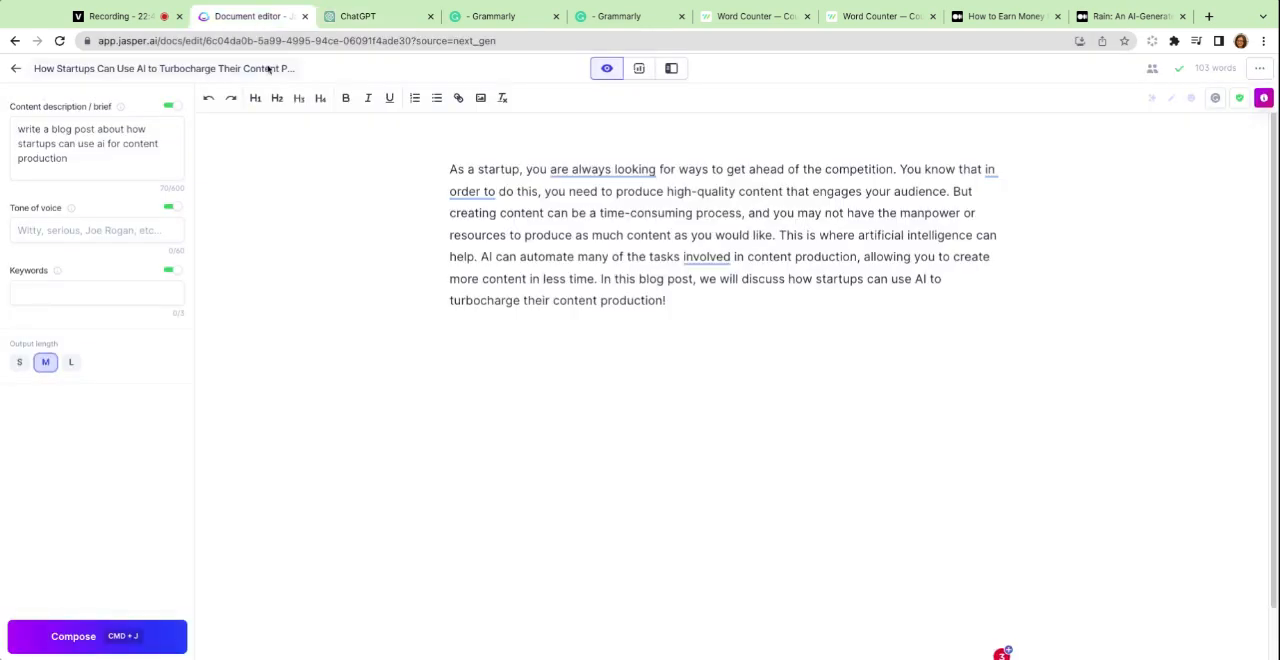
pyautogui.click(84, 230)
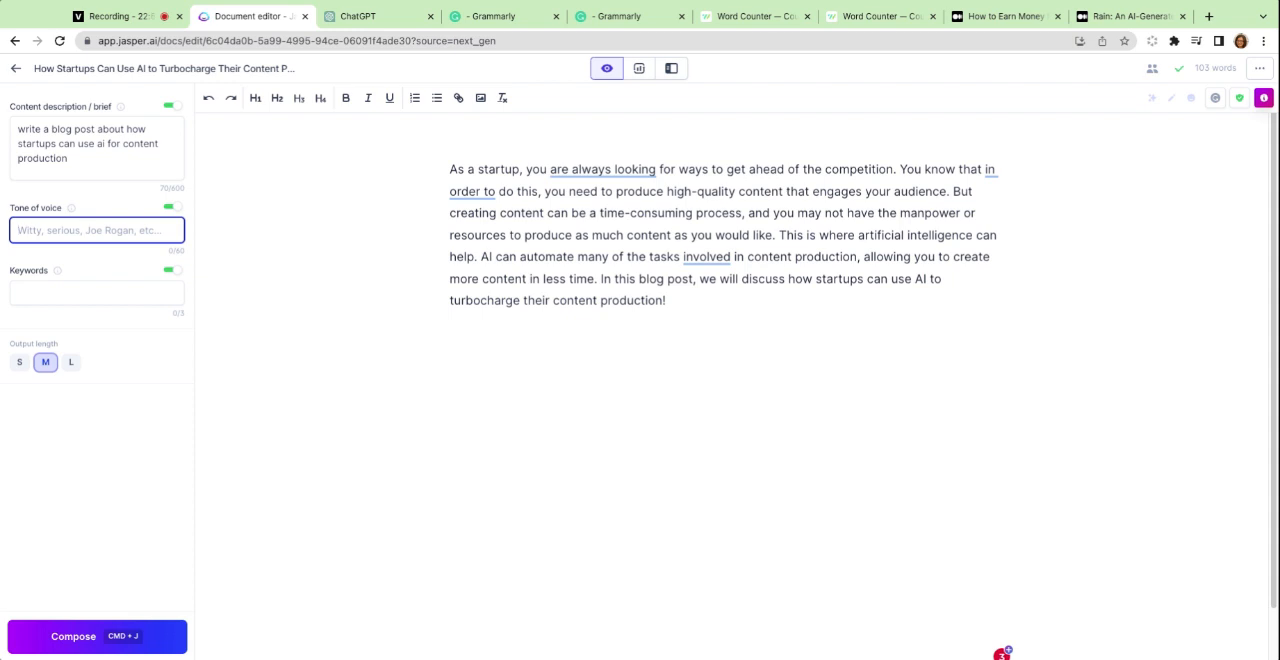
pyautogui.write('e')
pyautogui.press('BackSpace')
pyautogui.write('jen')
pyautogui.press('BackSpace')
pyautogui.write('rry seinfeld')
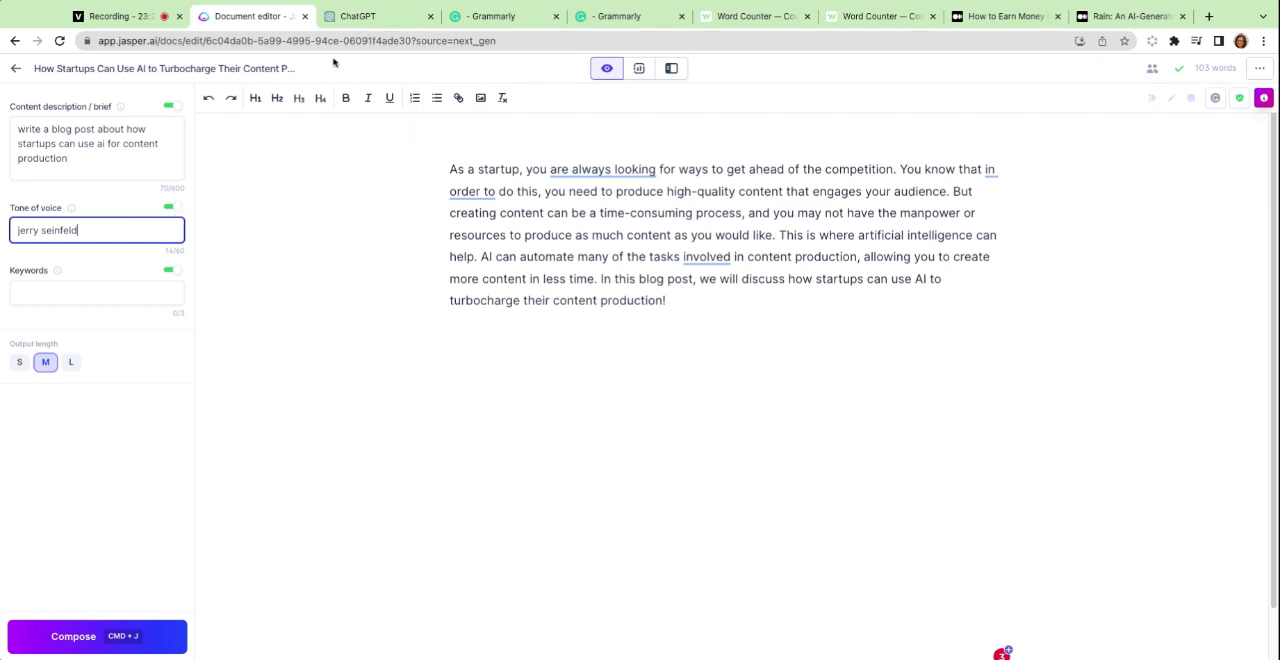
# Switch to the ChatGPT conversation to compare its tone-of-voice prompt with Jasper's tone setting.
pyautogui.click(369, 24)
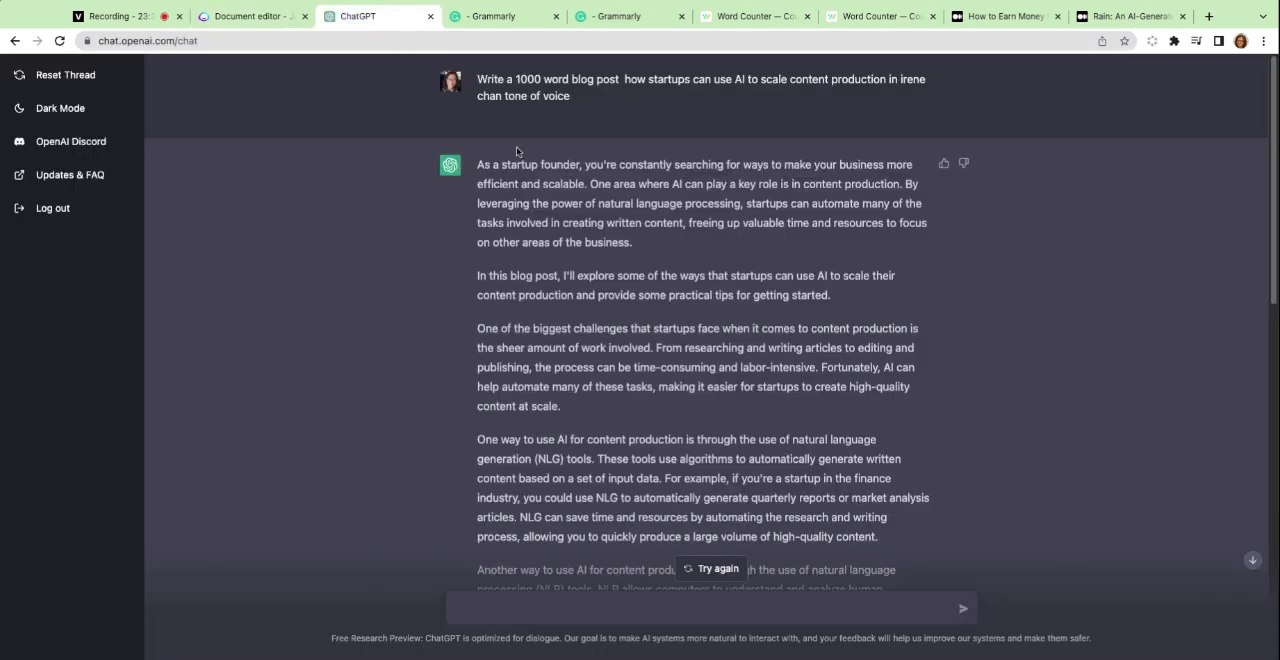